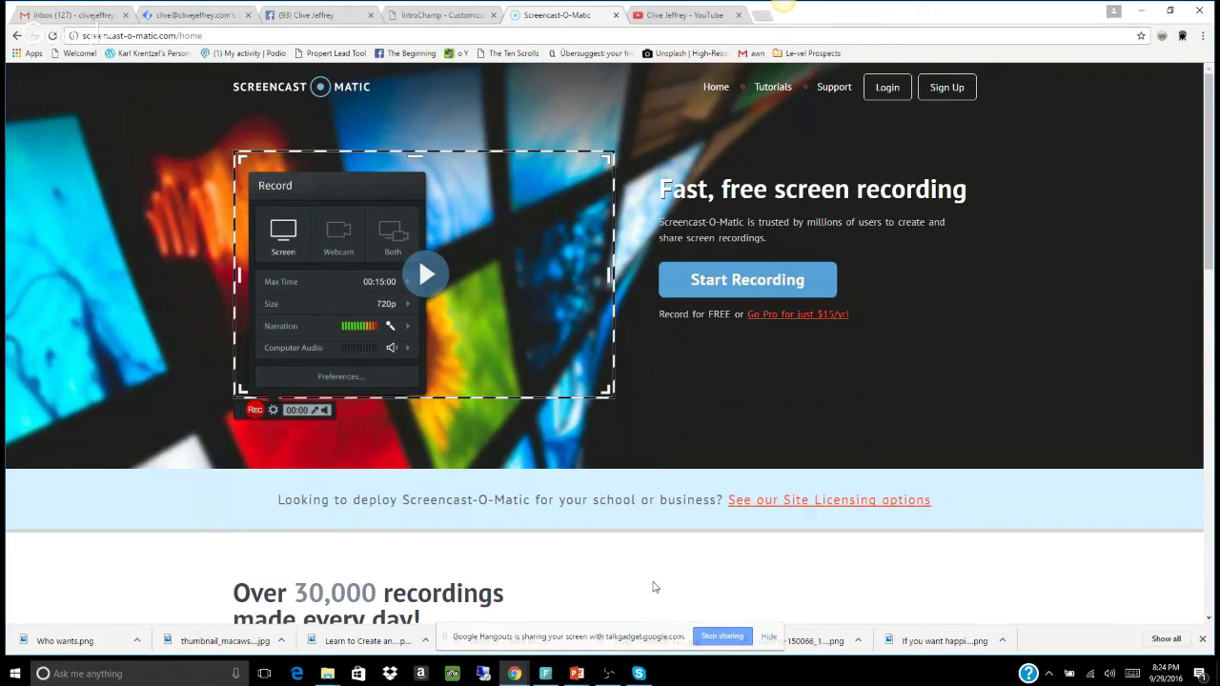
Switch to the Filmora video editor and delete the thumbnail clip from the video track.
left_click(544, 674)
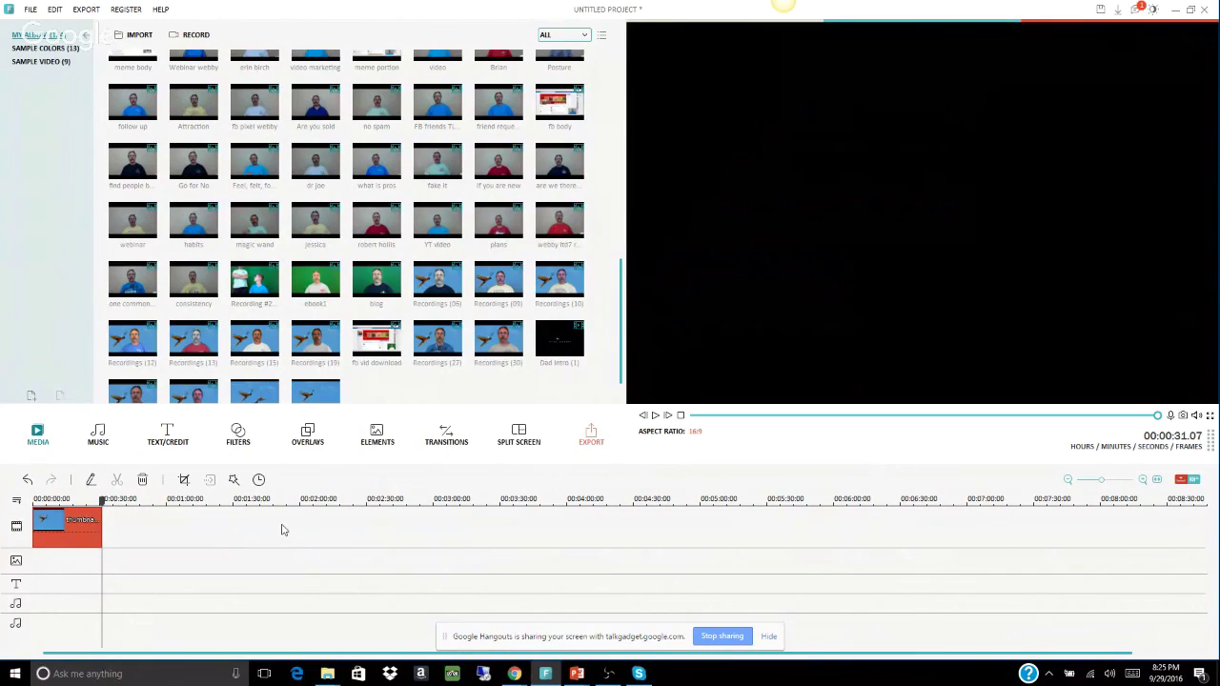
right_click(76, 527)
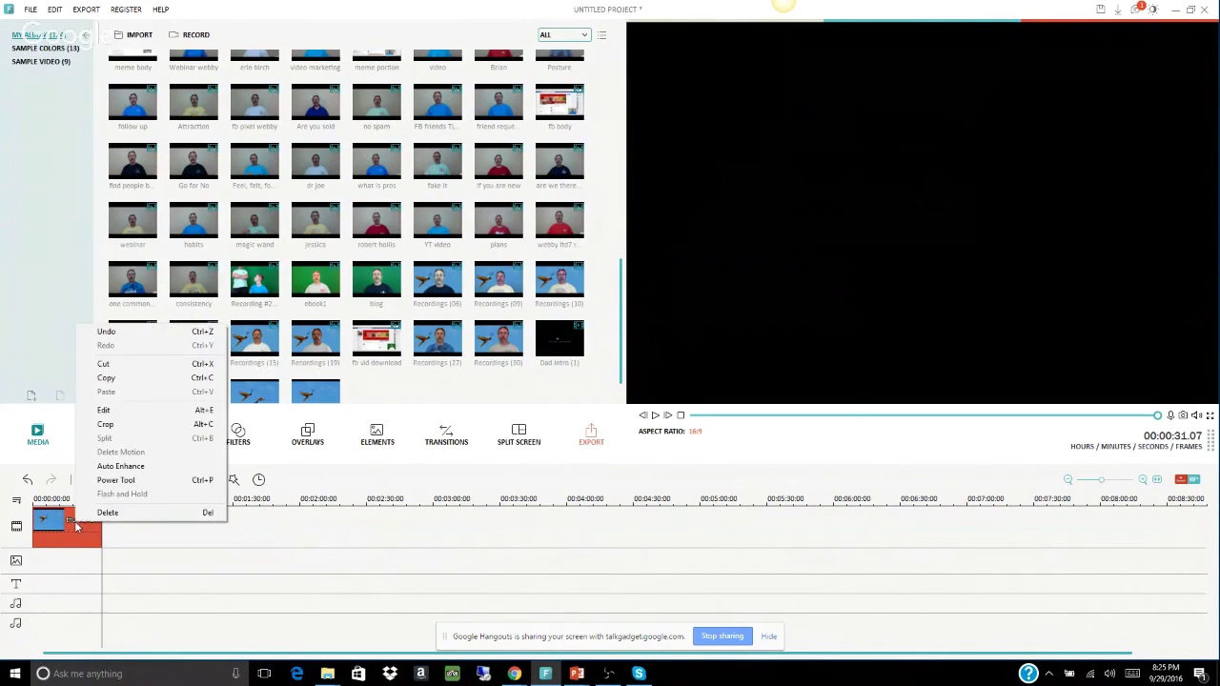
left_click(75, 530)
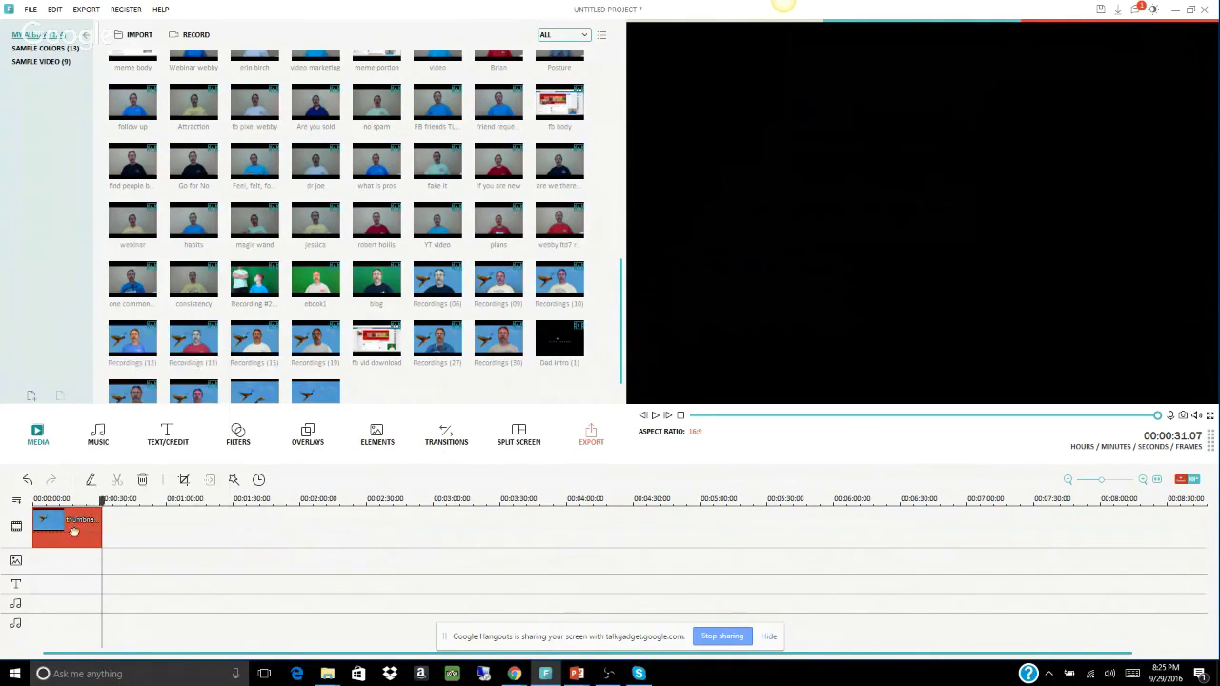
left_click(142, 481)
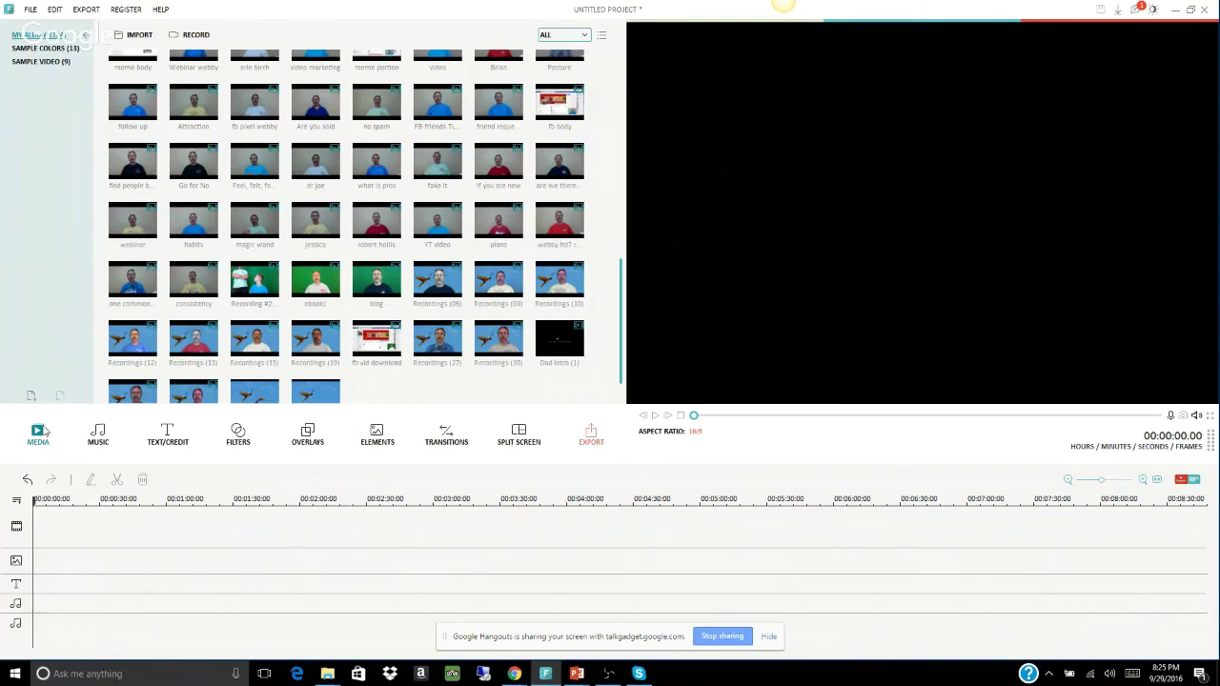
Preview the music tracks Go and breathe and Morning ace from the music library.
left_click(98, 440)
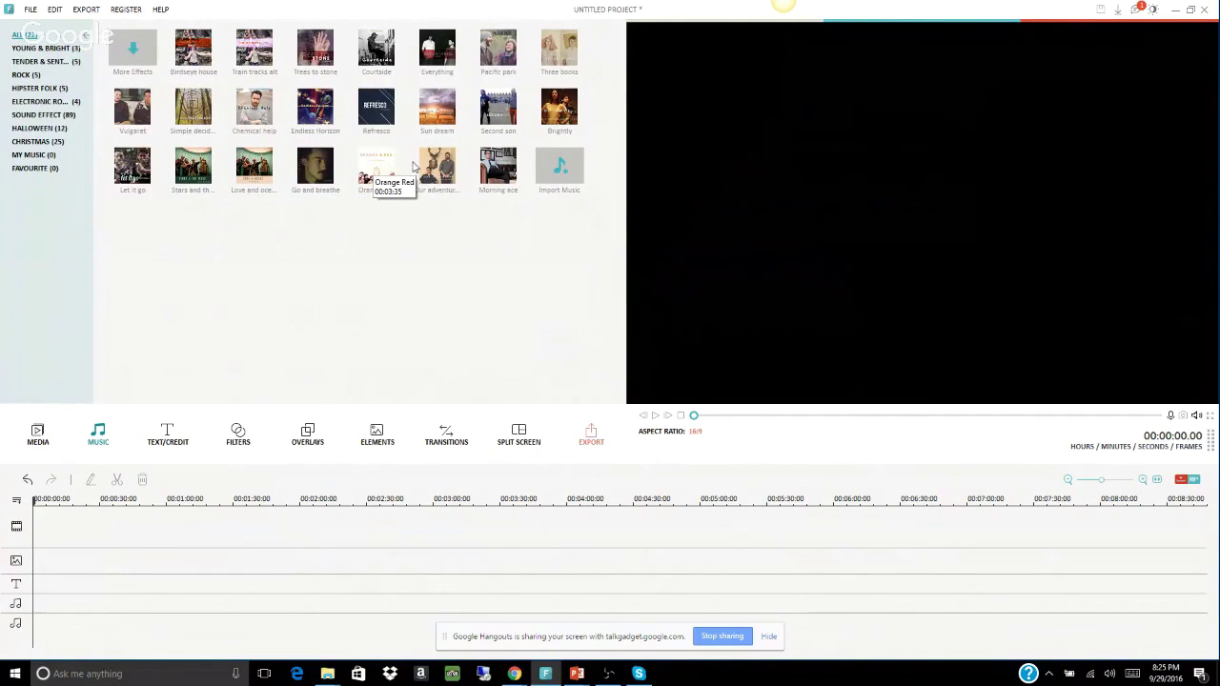
left_click(321, 176)
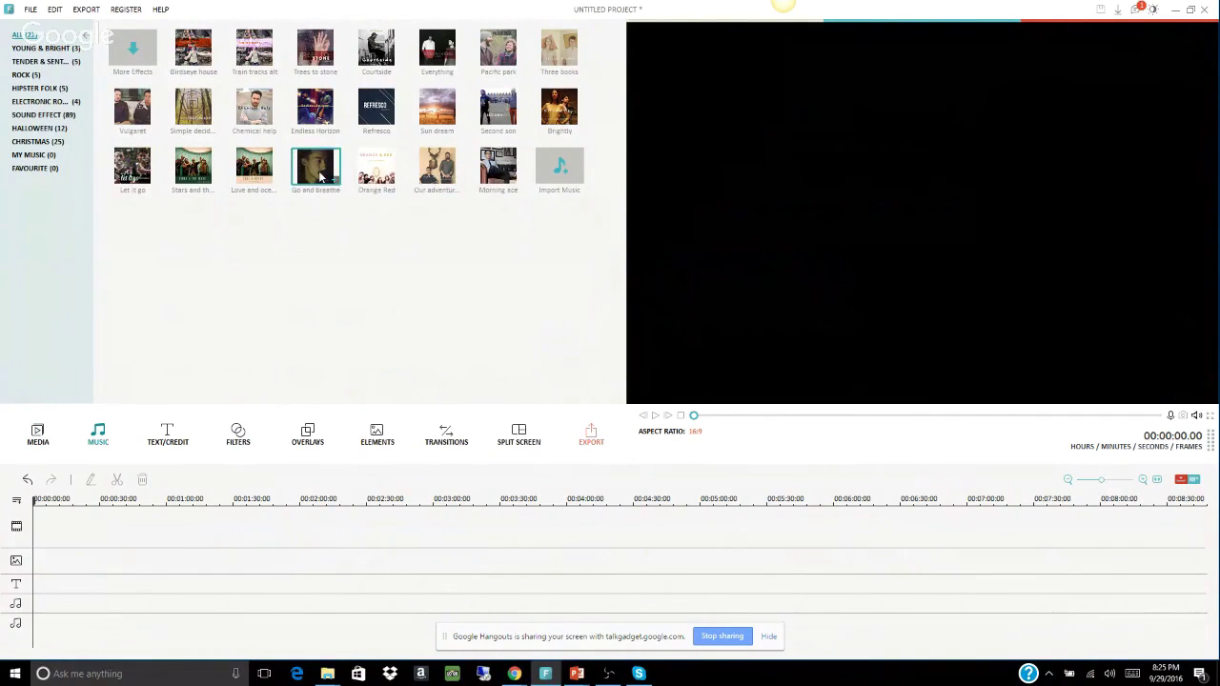
left_click(653, 416)
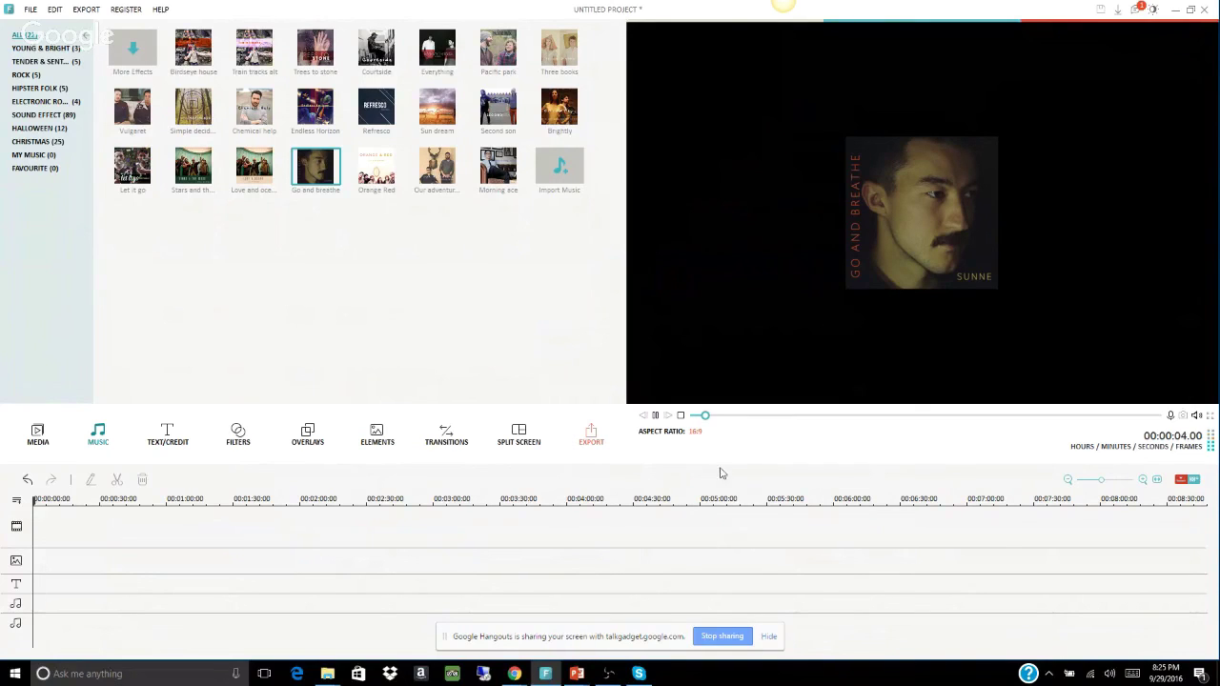
left_click(655, 417)
left_click(494, 171)
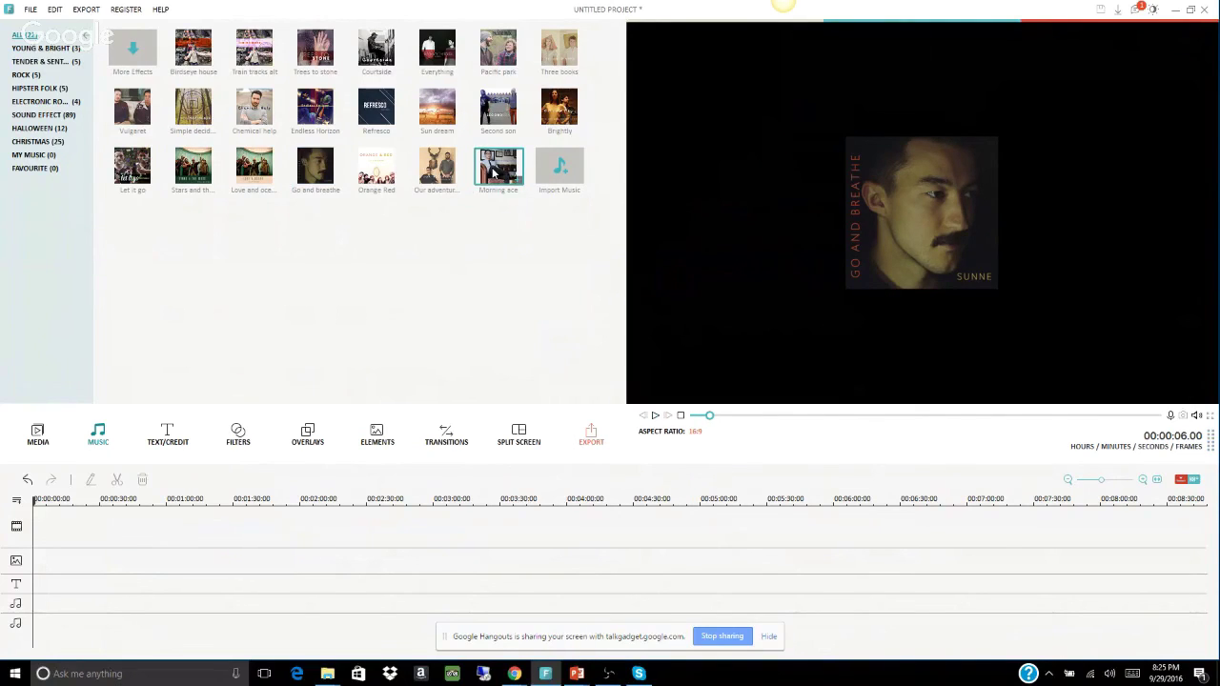
left_click(657, 417)
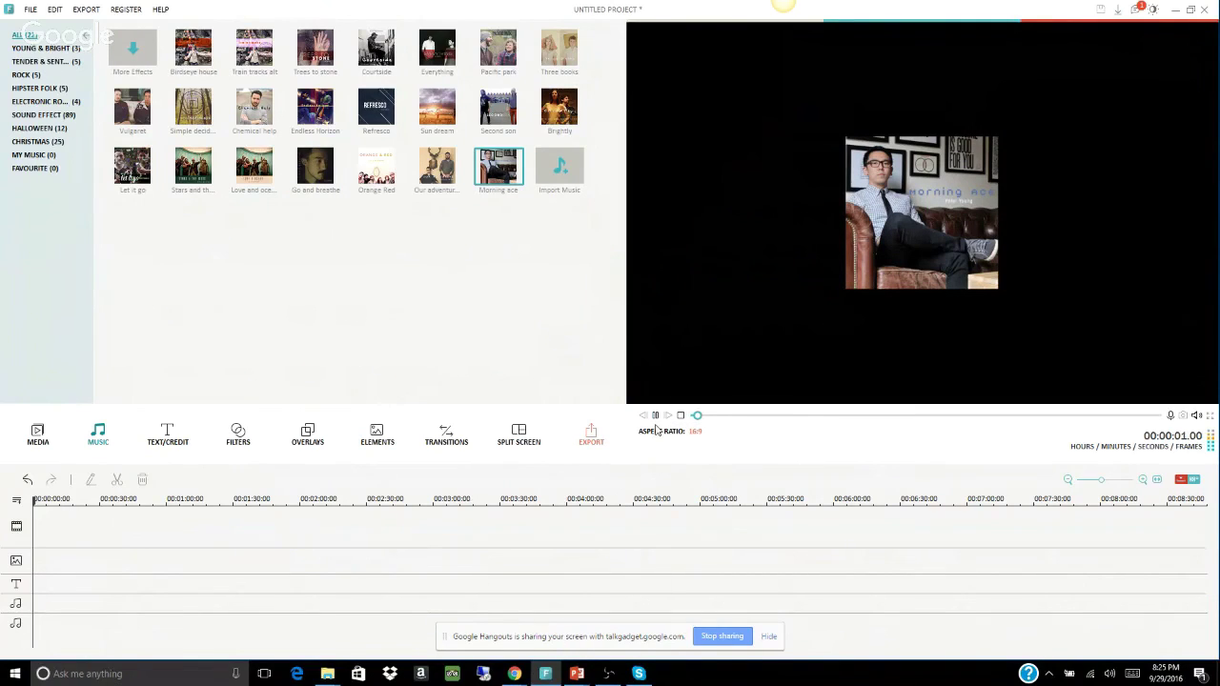
left_click(657, 417)
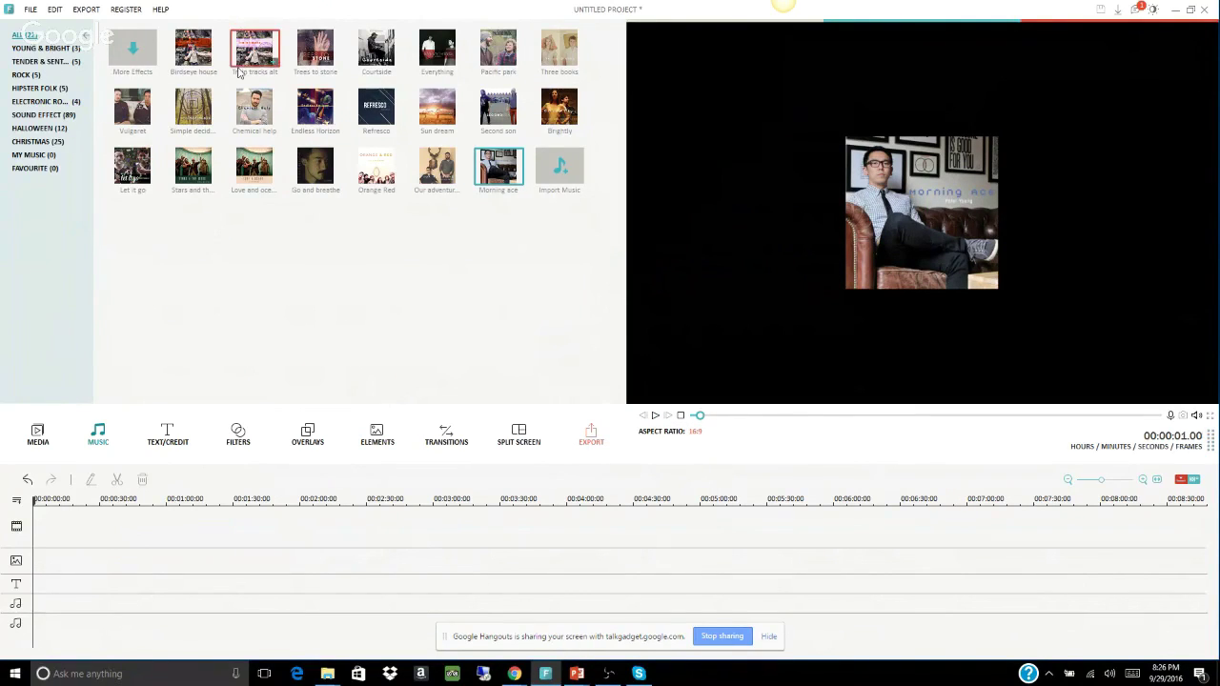
Preview the Trees to stone music track and place it at the start of the first audio track.
left_click(316, 53)
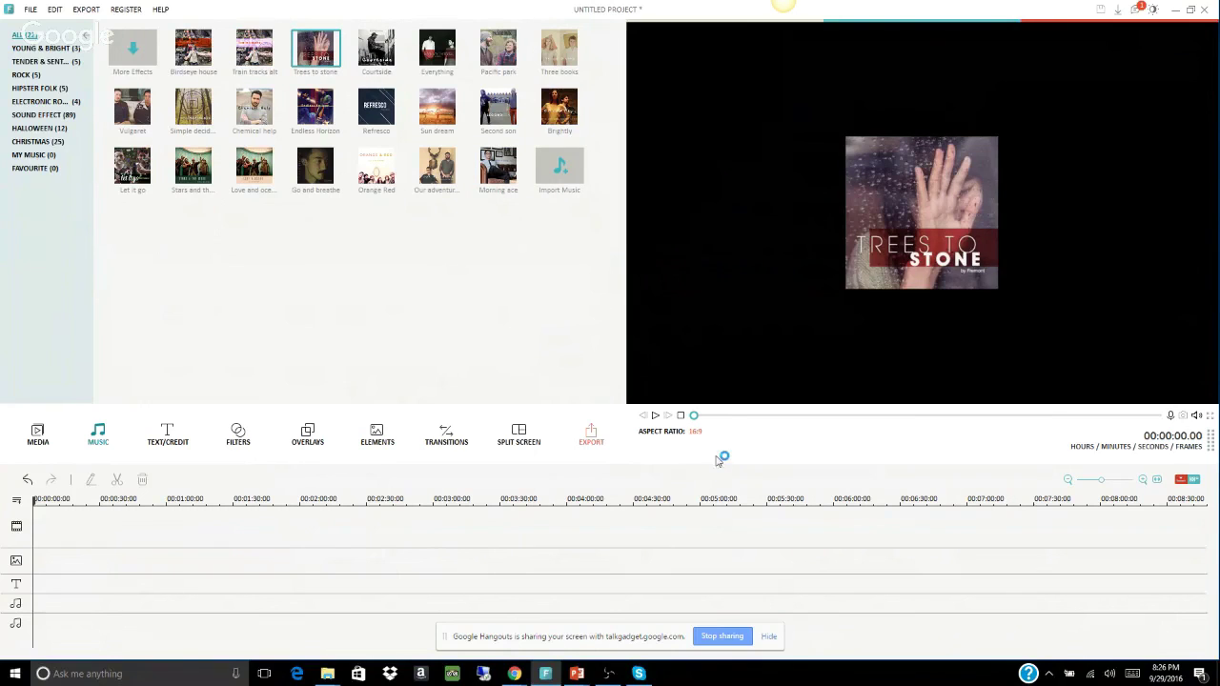
left_click(657, 416)
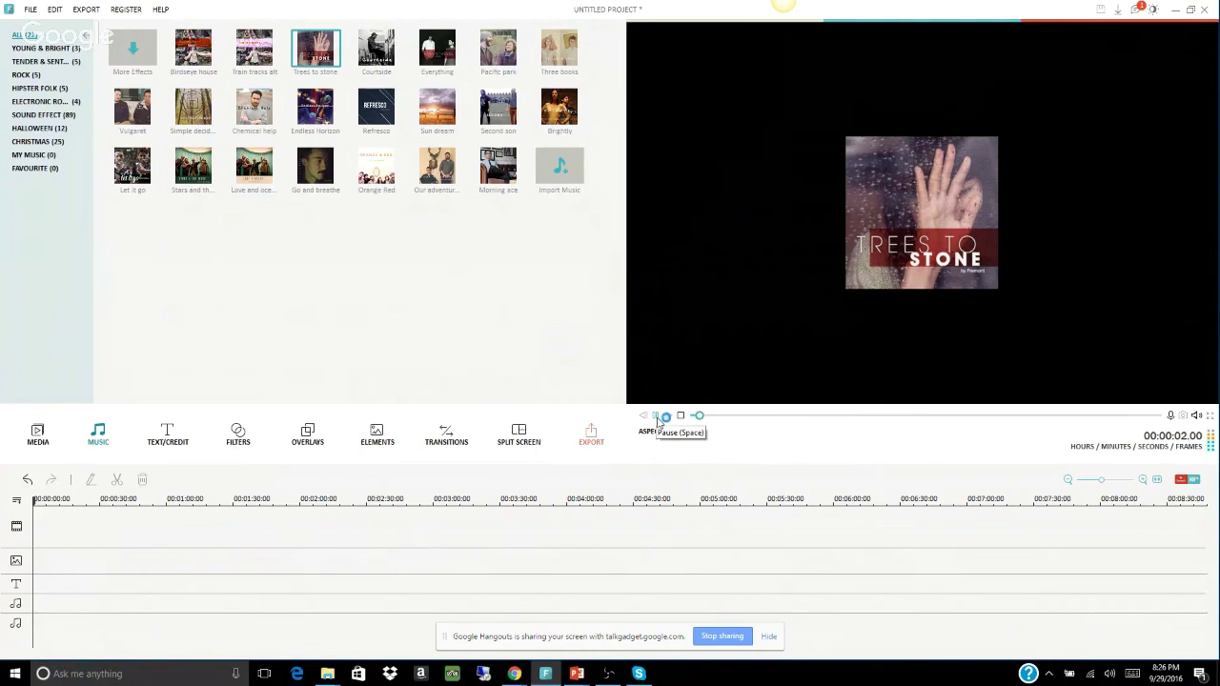
left_click(657, 417)
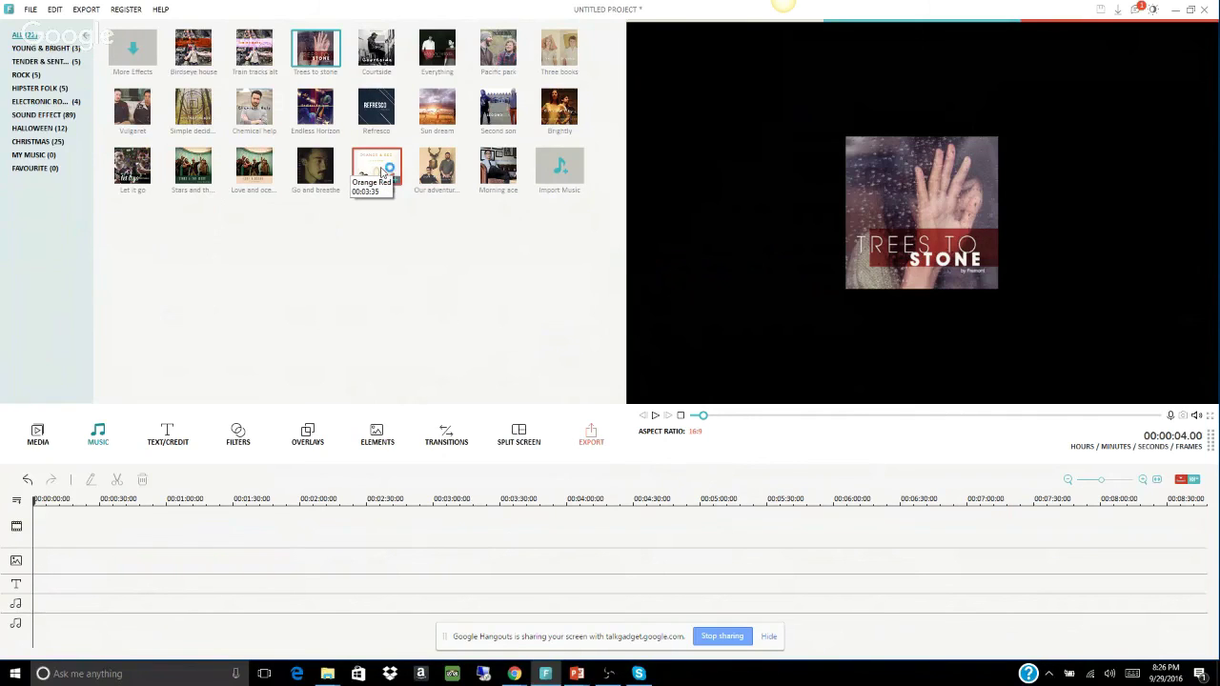
left_click_drag(315, 63, 38, 610)
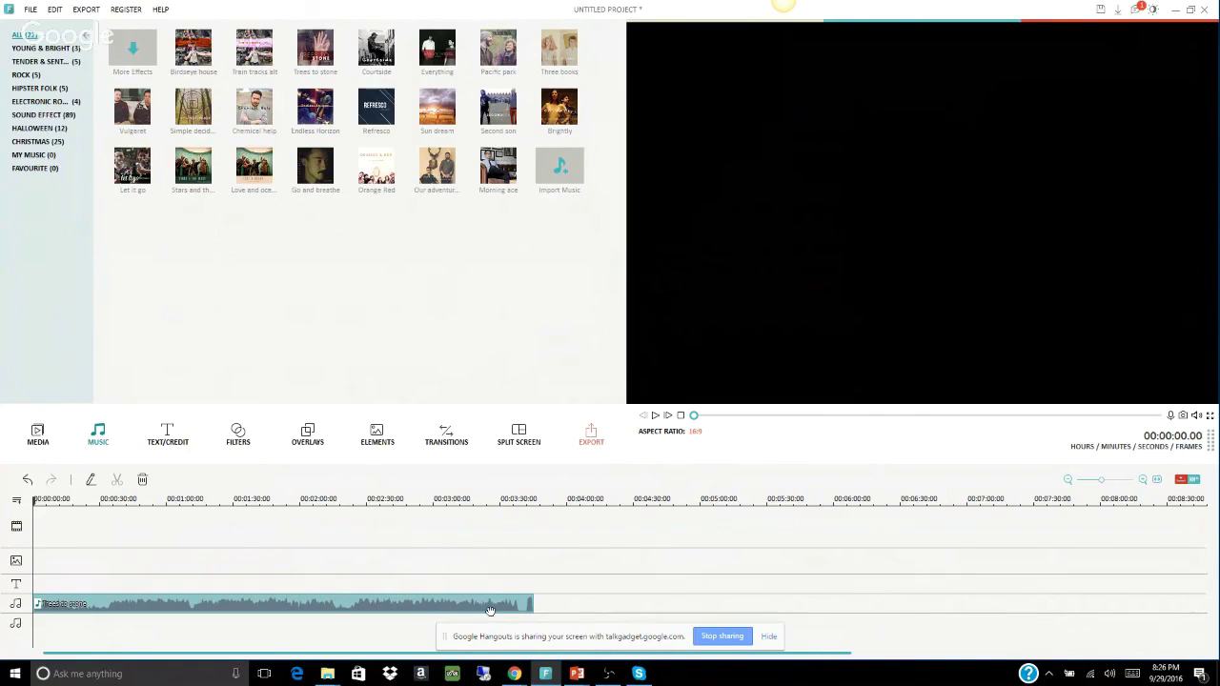
Place the Modern 1 opener title on the text track at about 20 seconds, then delete it.
left_click(169, 434)
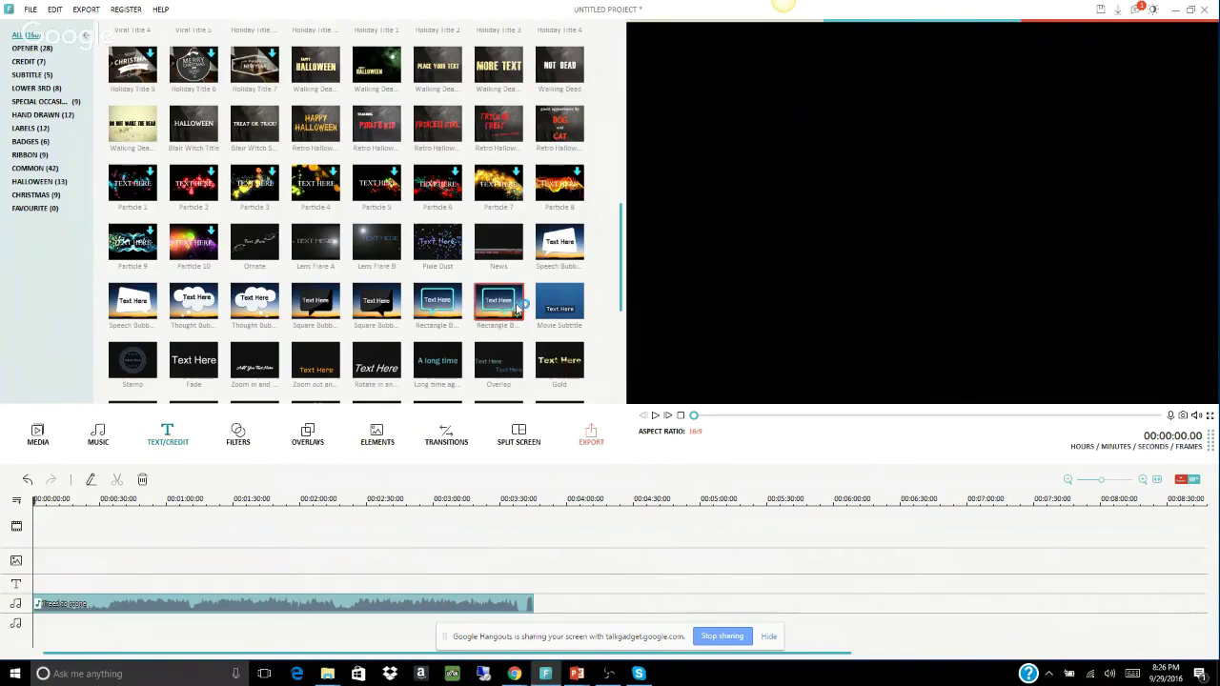
left_click(38, 47)
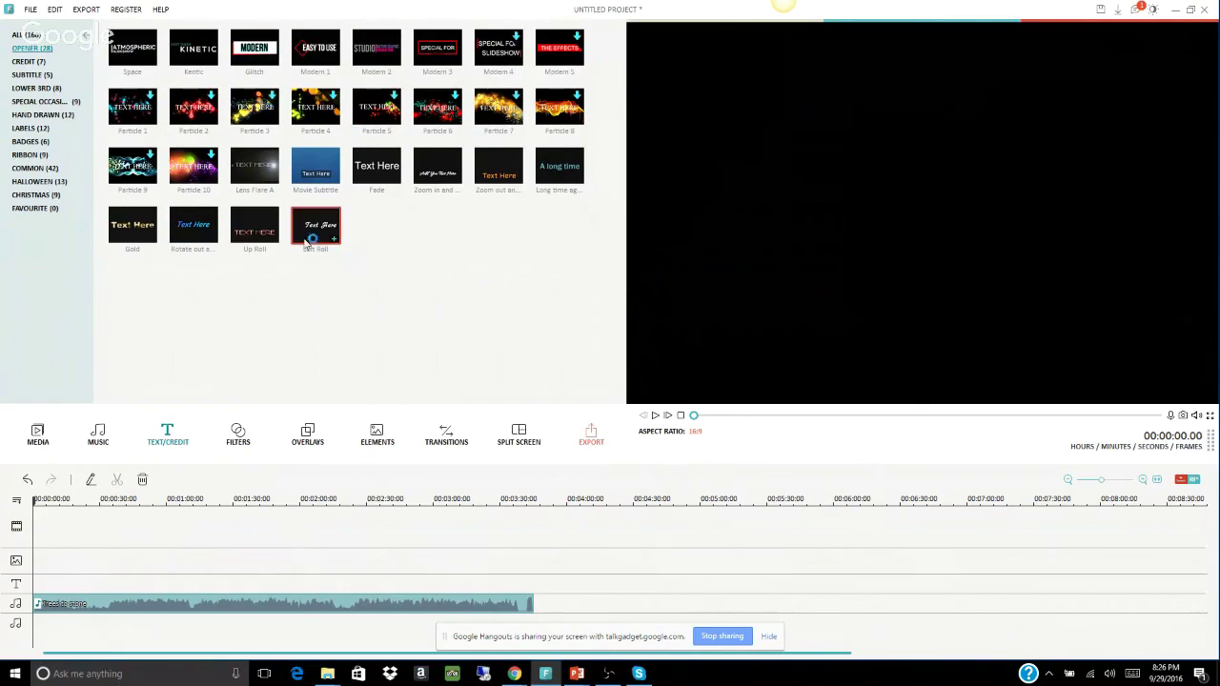
left_click(316, 53)
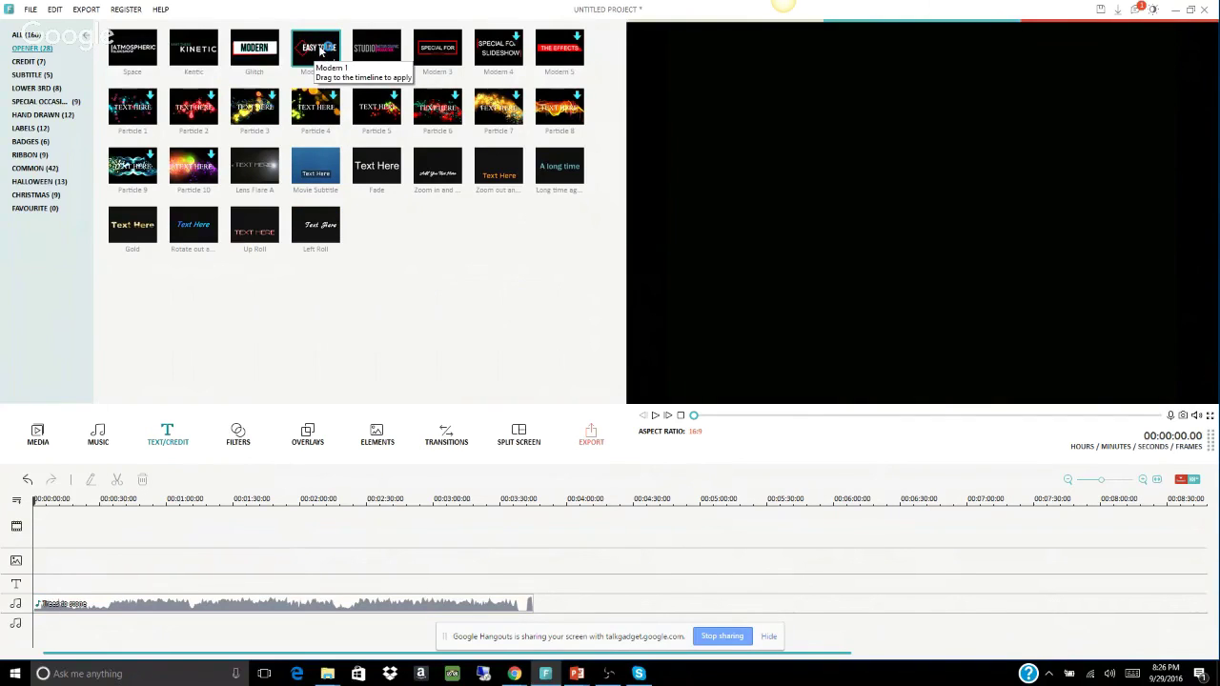
mouse_move(152, 448)
left_mouse_down()
mouse_move(135, 528)
mouse_move(64, 551)
mouse_move(82, 555)
left_mouse_up()
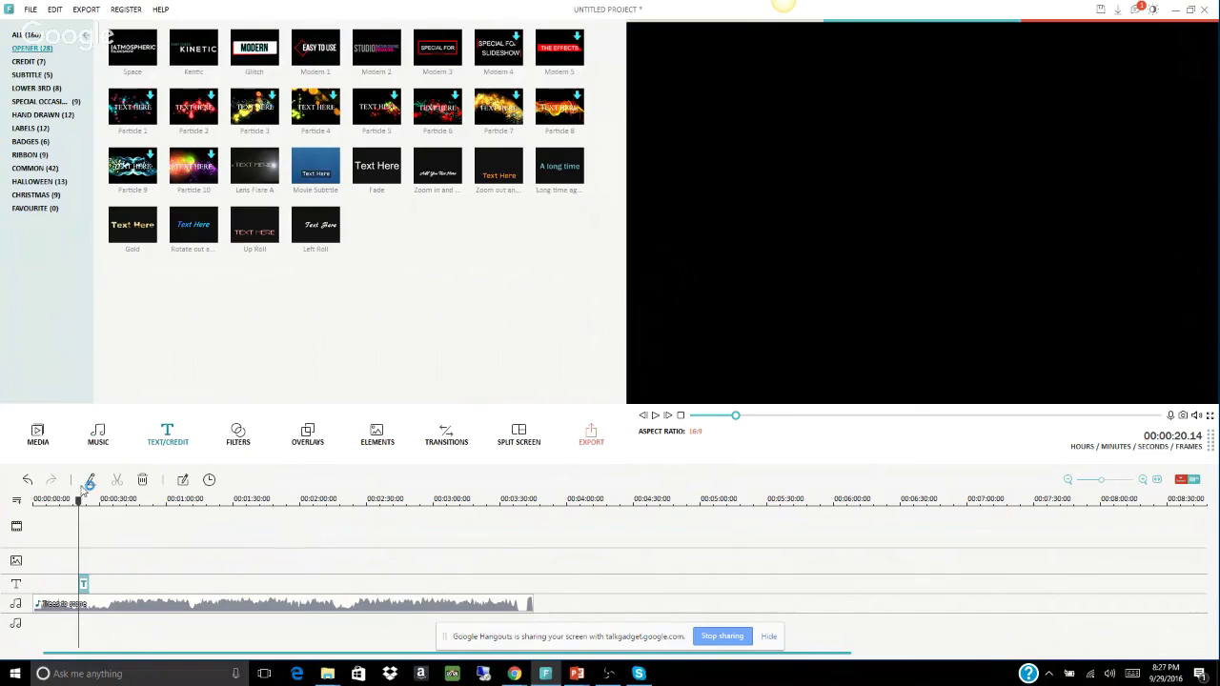
left_click(142, 480)
Look through the filters, overlays, elements and transitions libraries, and preview the Pixelate transition.
left_click(236, 437)
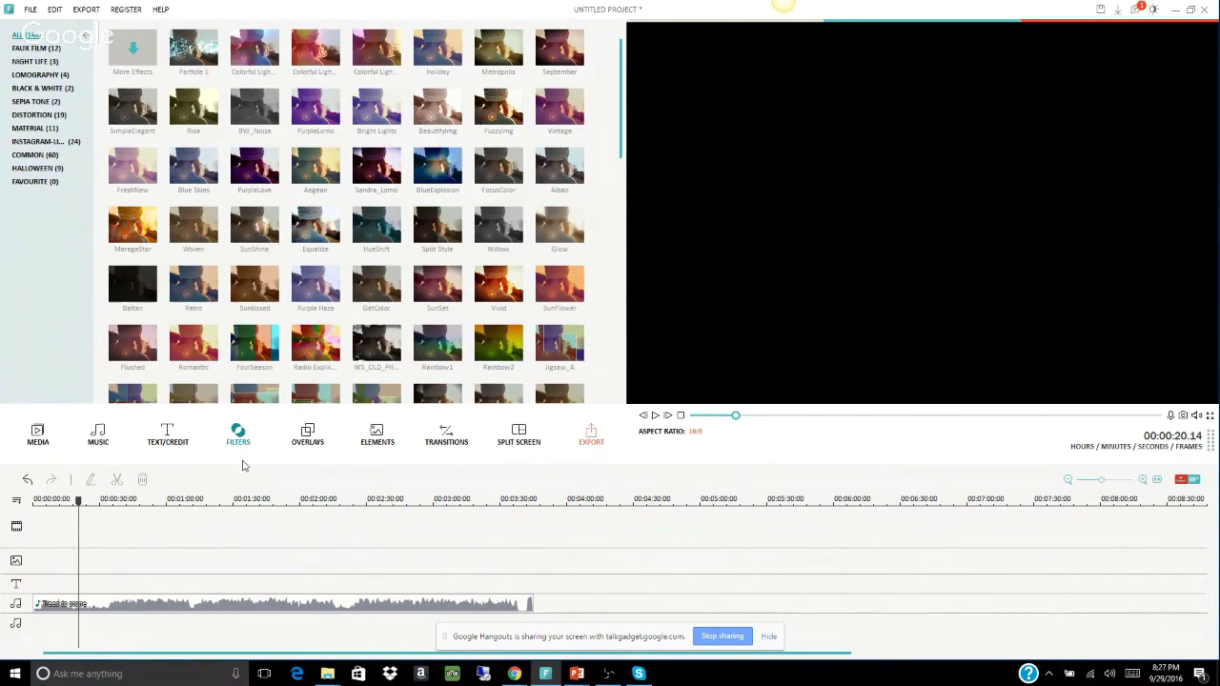
left_click(308, 435)
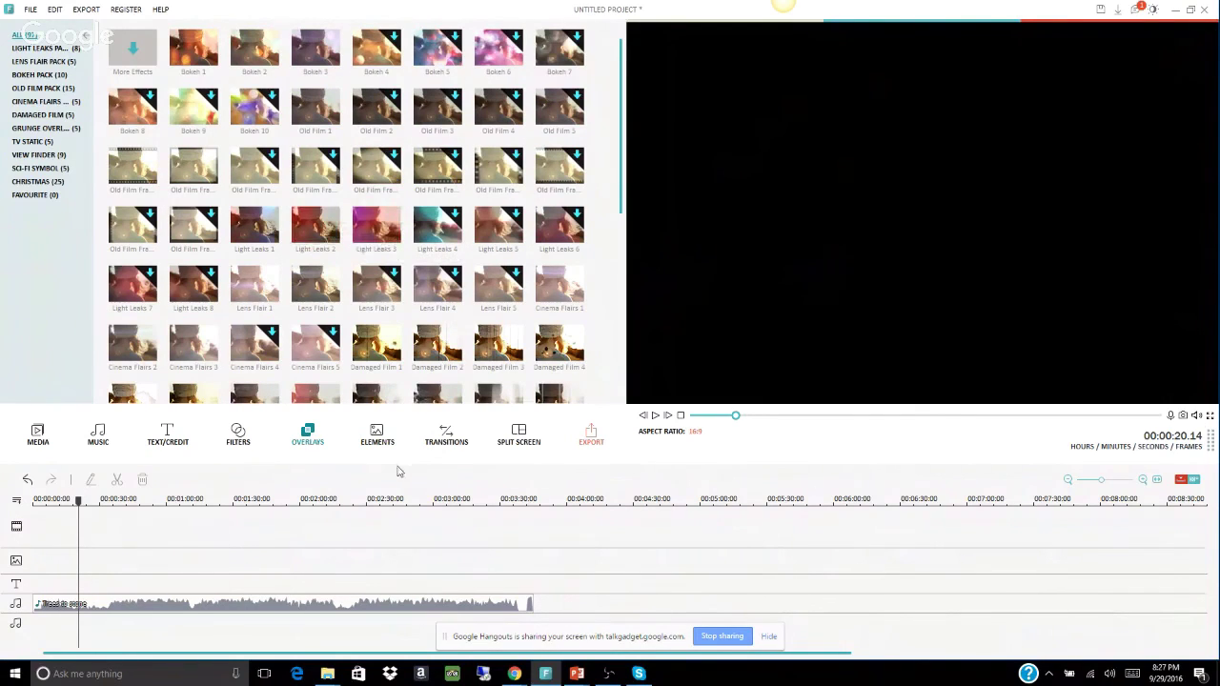
left_click(377, 437)
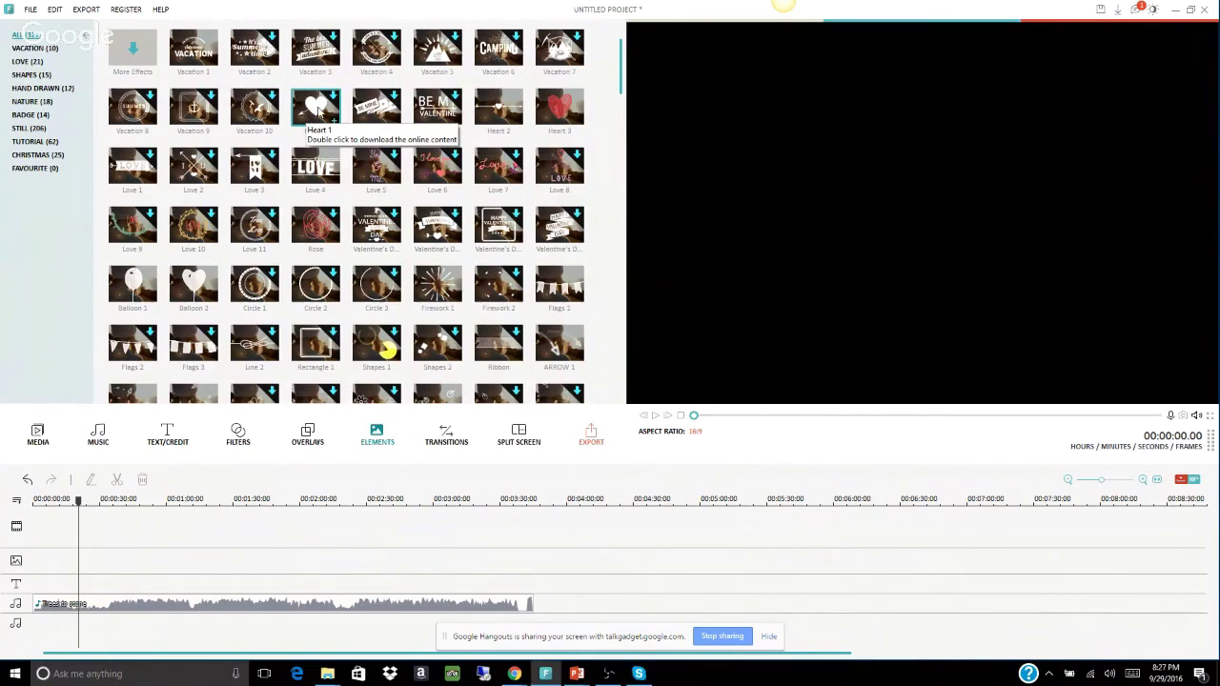
left_click(446, 435)
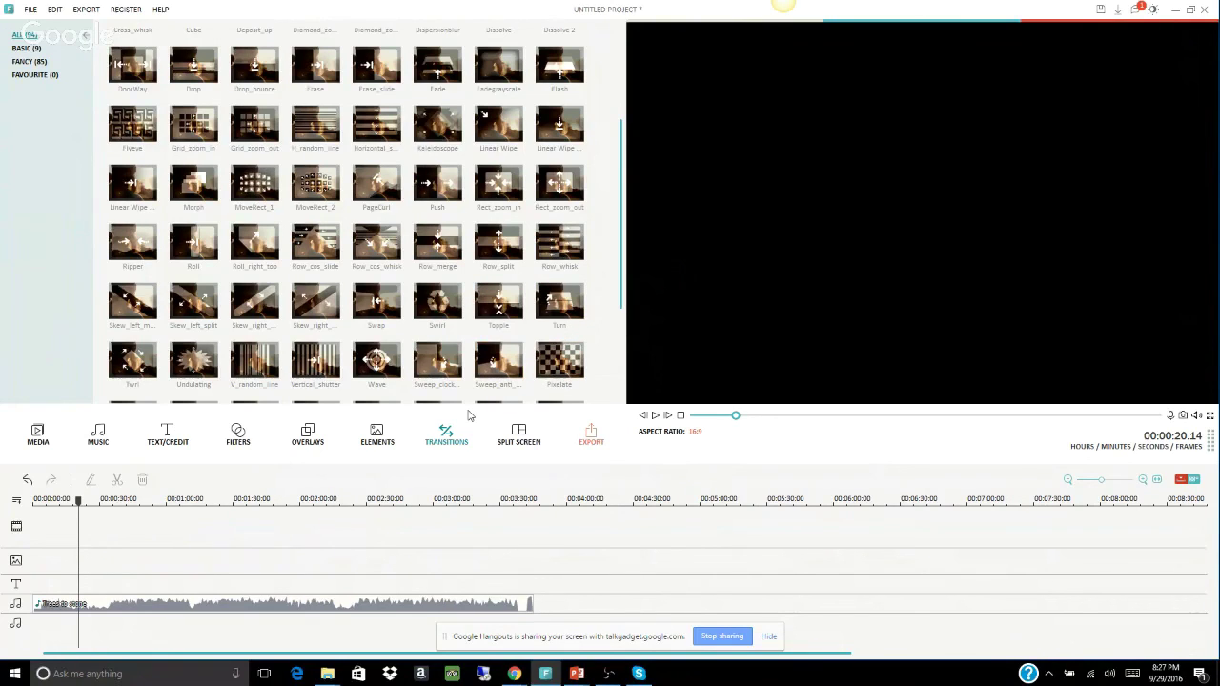
left_click(550, 368)
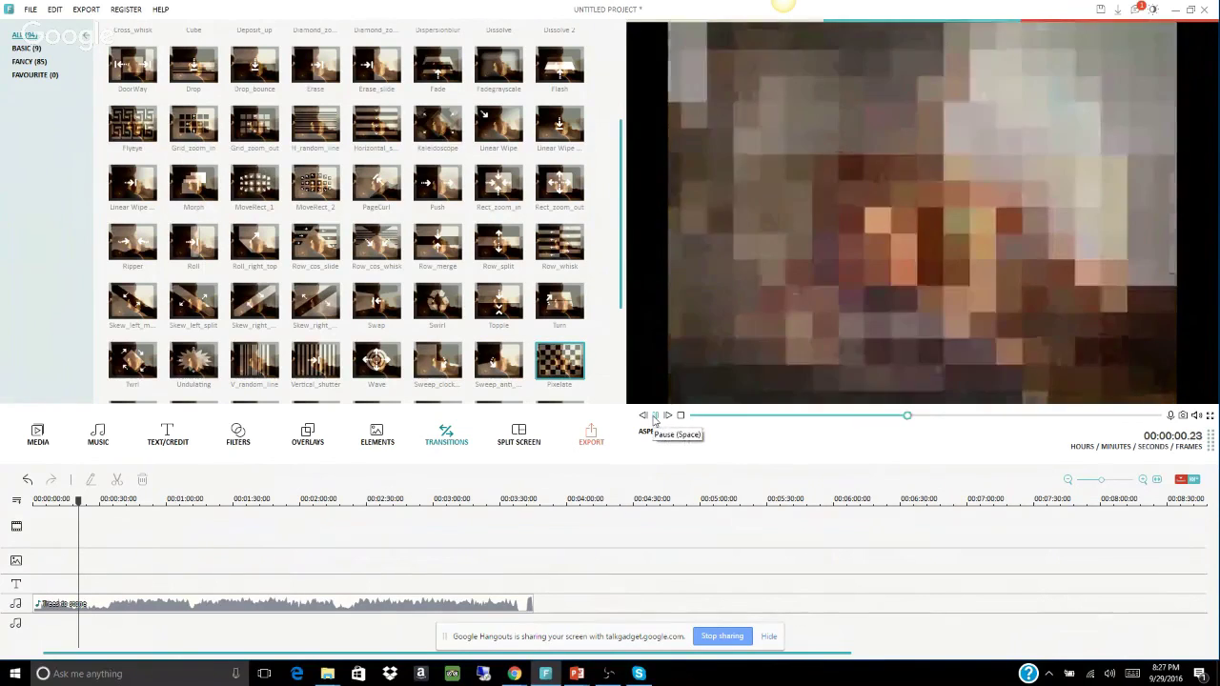
left_click(655, 417)
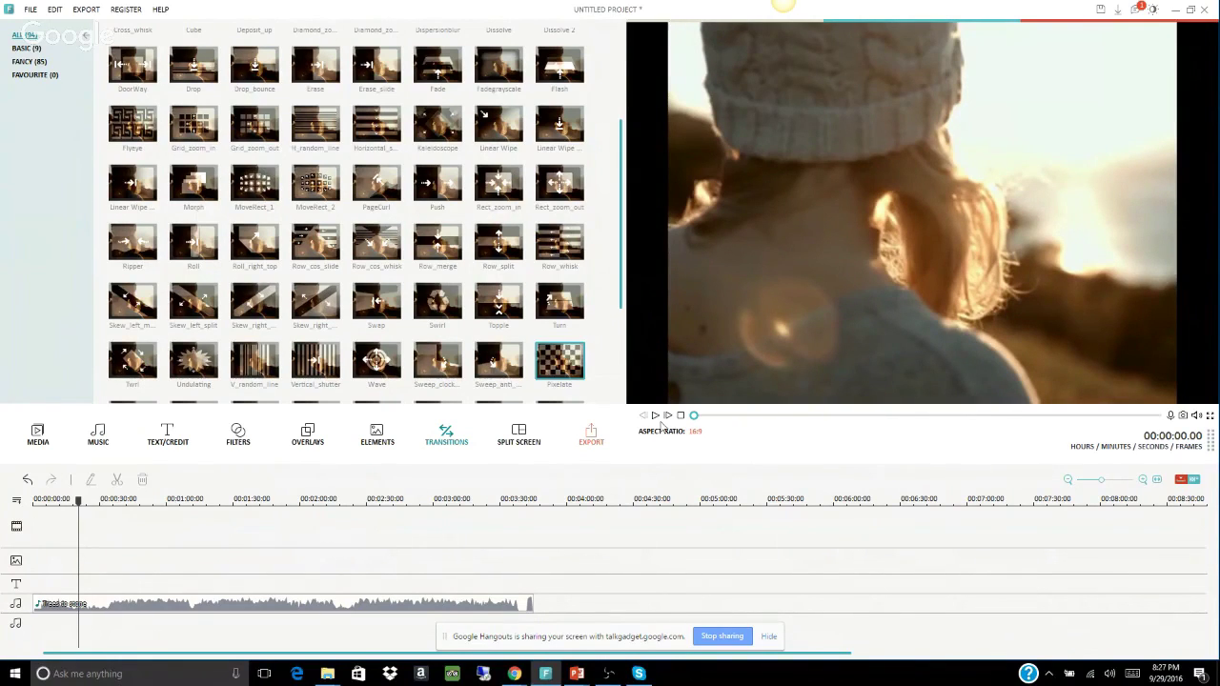
Preview the split screen layouts 6 Screen, 4 Screen F and 3 Screen H.
left_click(521, 441)
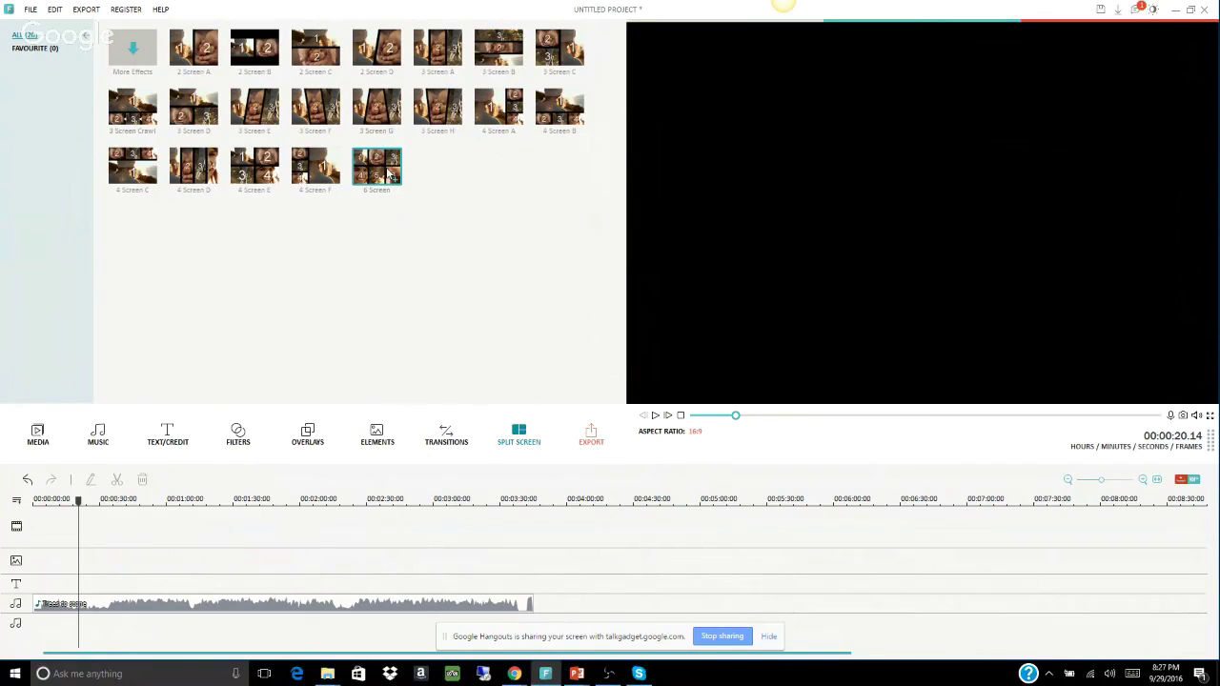
left_click(389, 173)
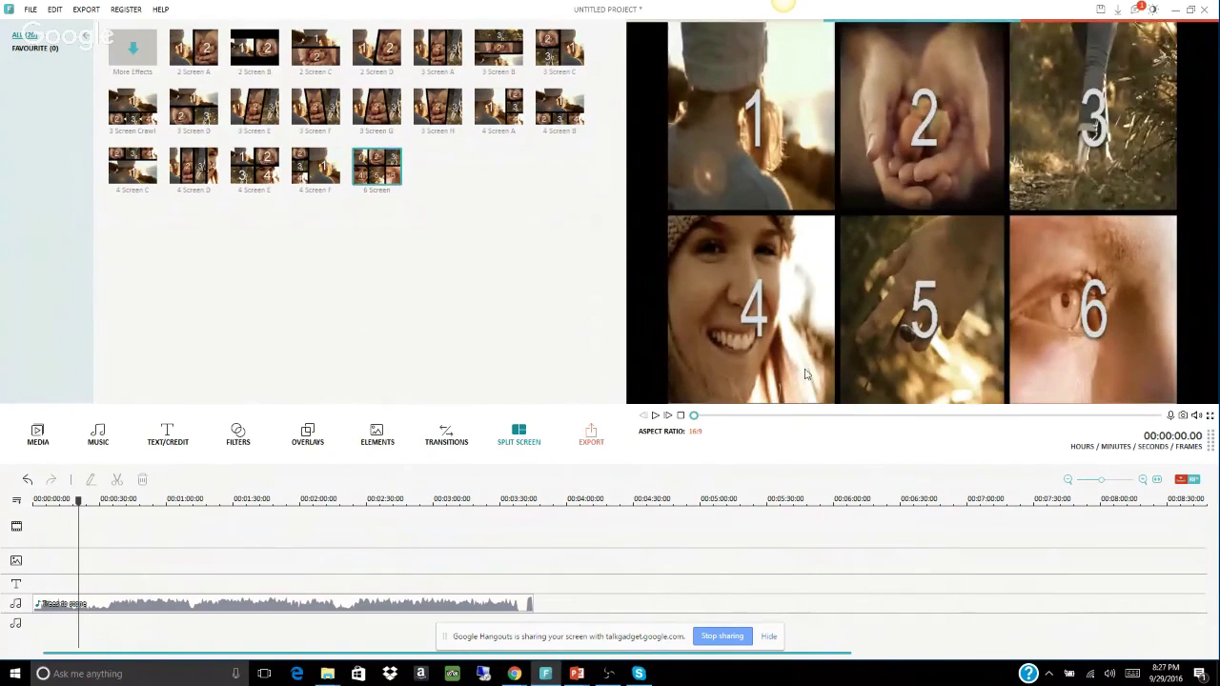
left_click(311, 167)
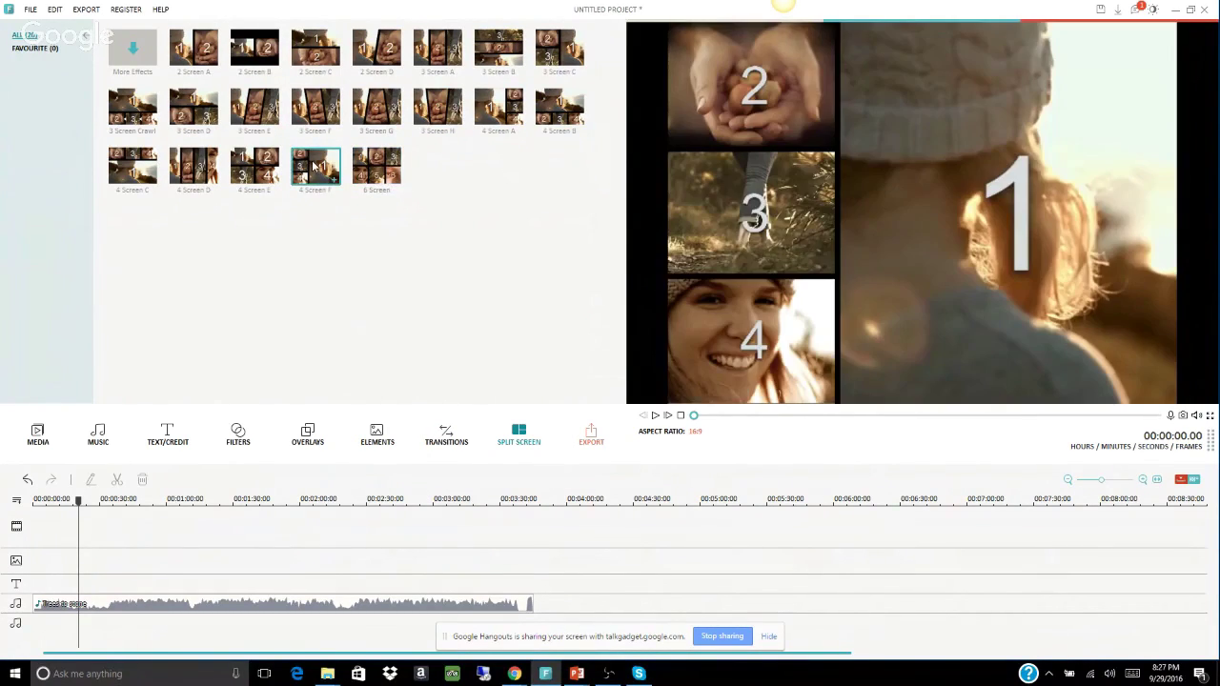
left_click(446, 103)
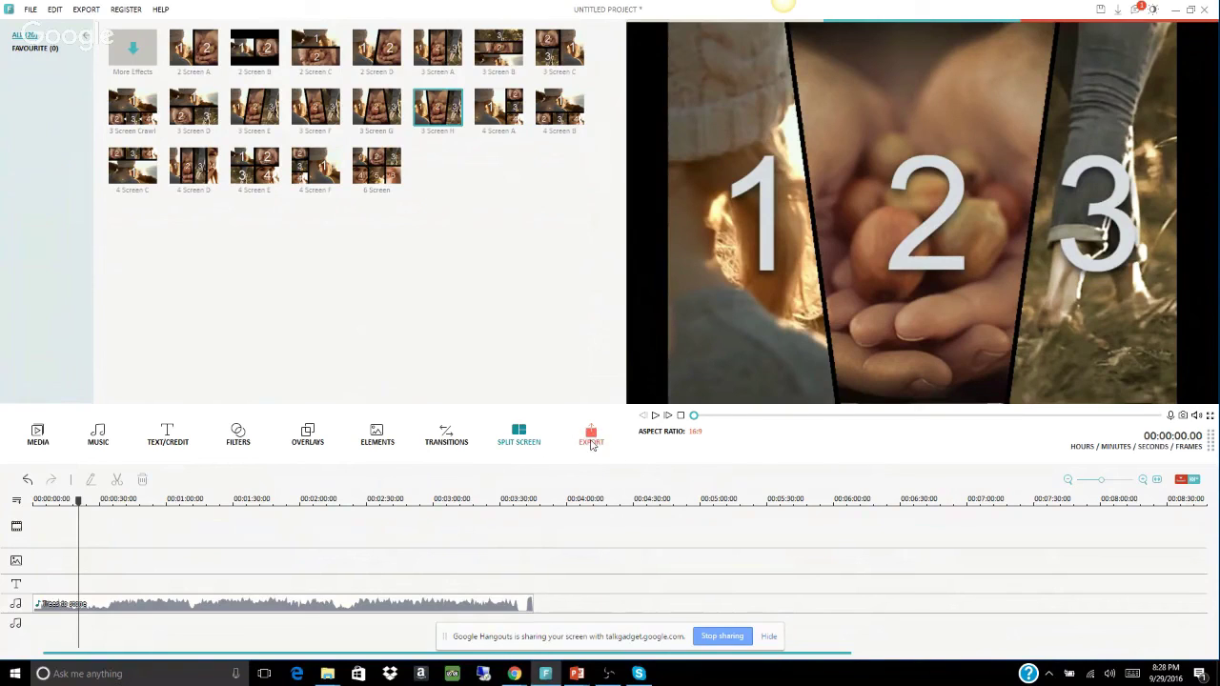
Delete the Trees to stone music from the audio track.
left_click(157, 612)
left_click(142, 479)
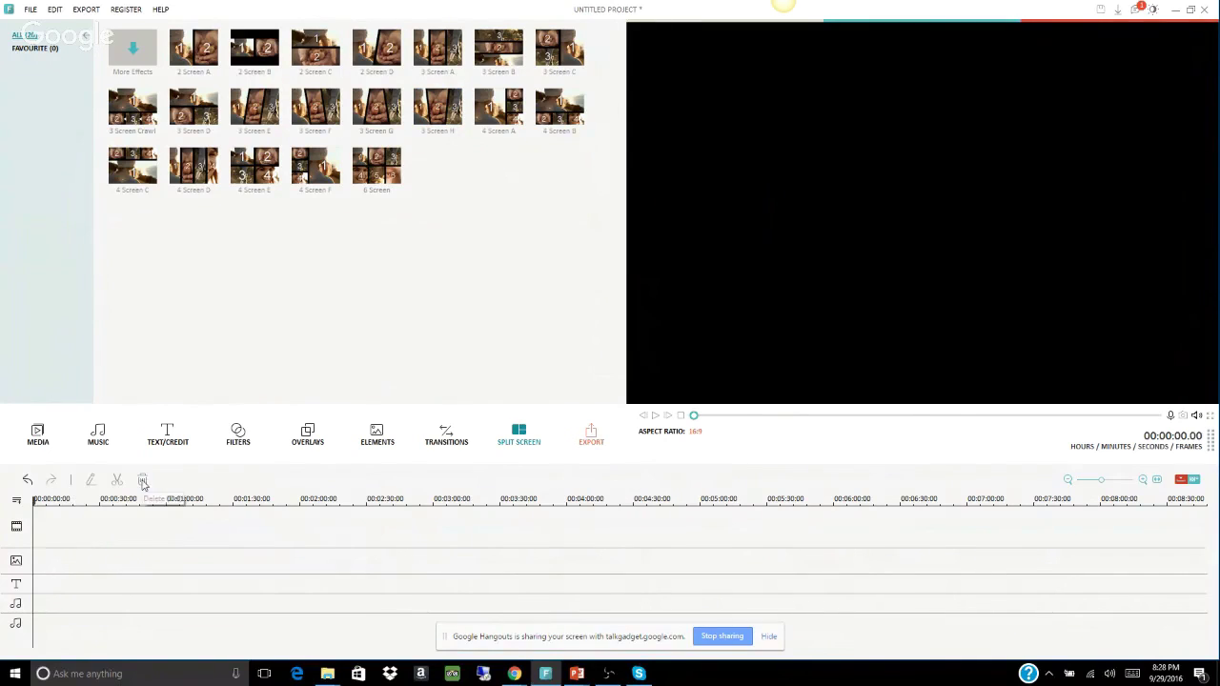
Add the webcam recording with the flying parrot background to the start of the video track and play it.
left_click(38, 439)
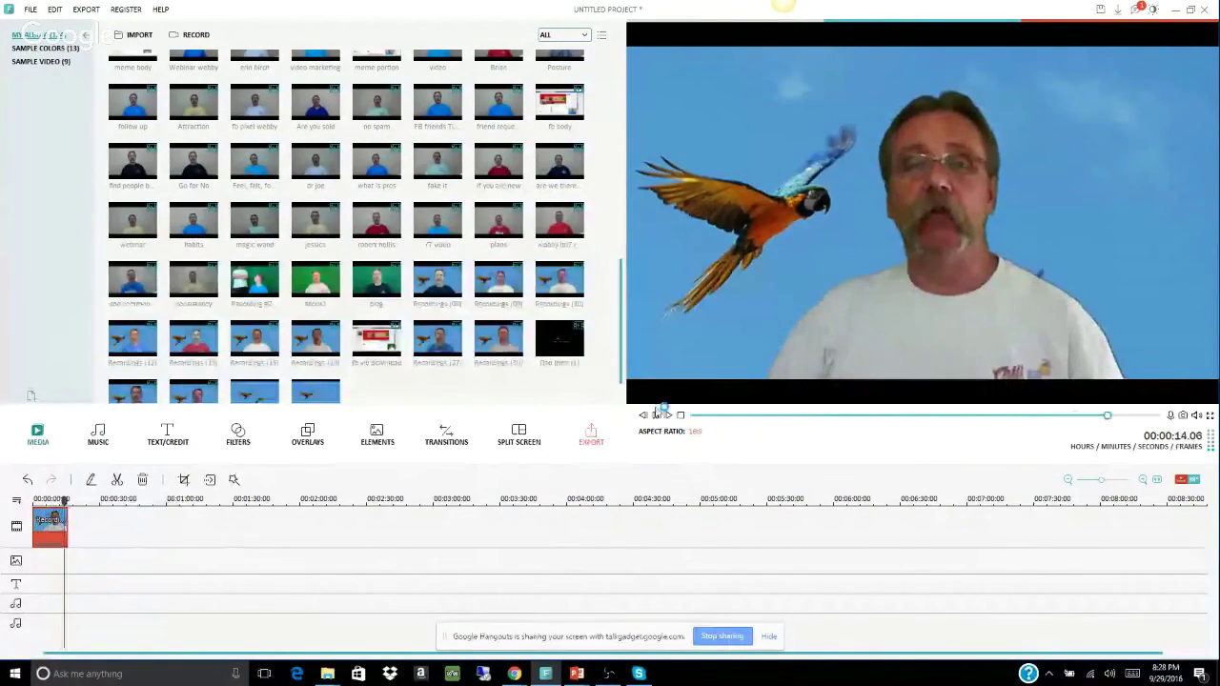
left_click(680, 416)
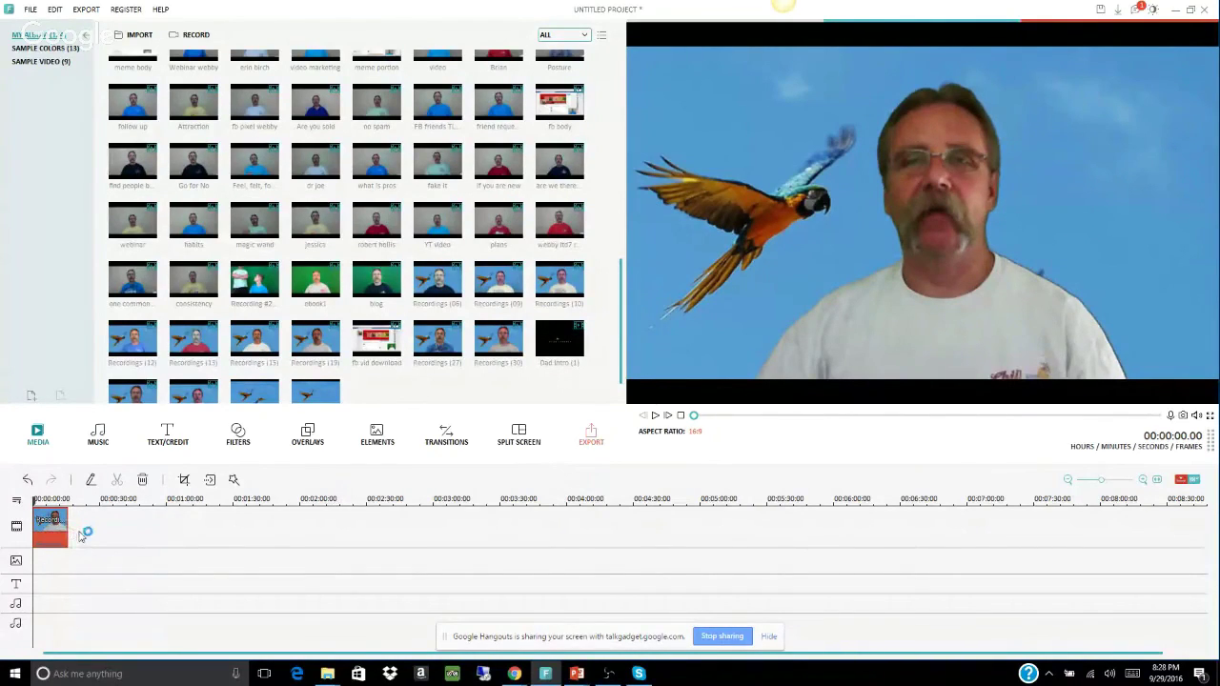
Apply the Pixelate transition to the end of the recording clip and place a second media clip directly after it.
left_click(450, 456)
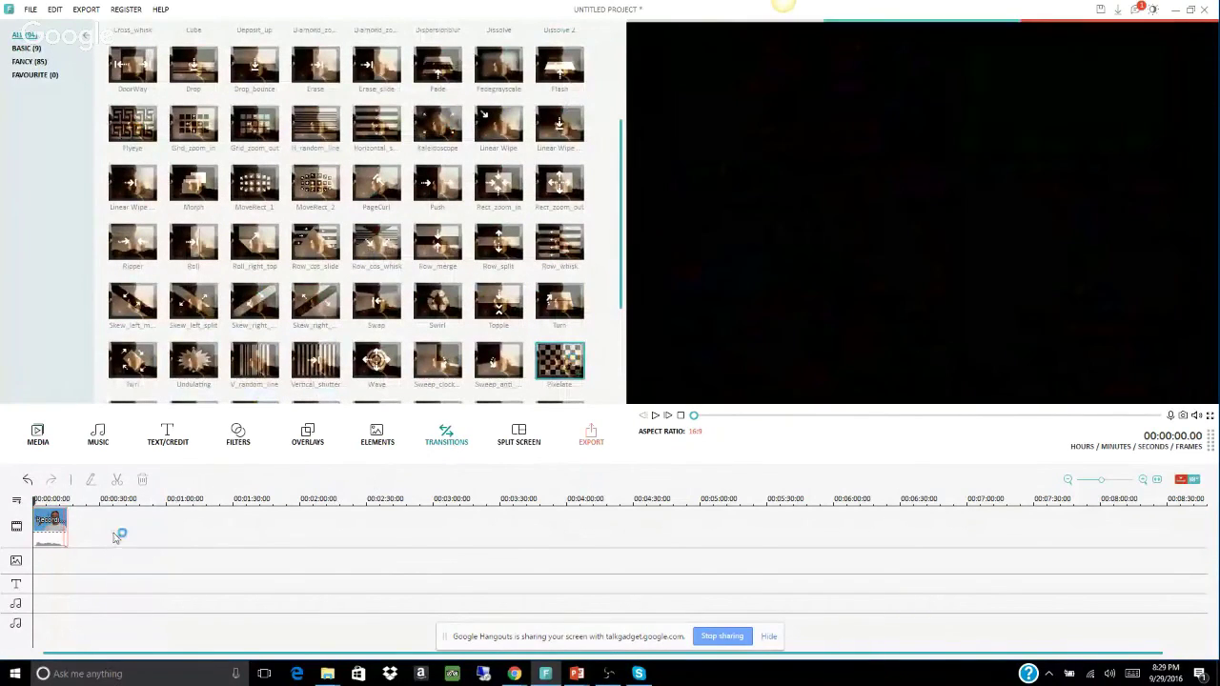
left_click(70, 540)
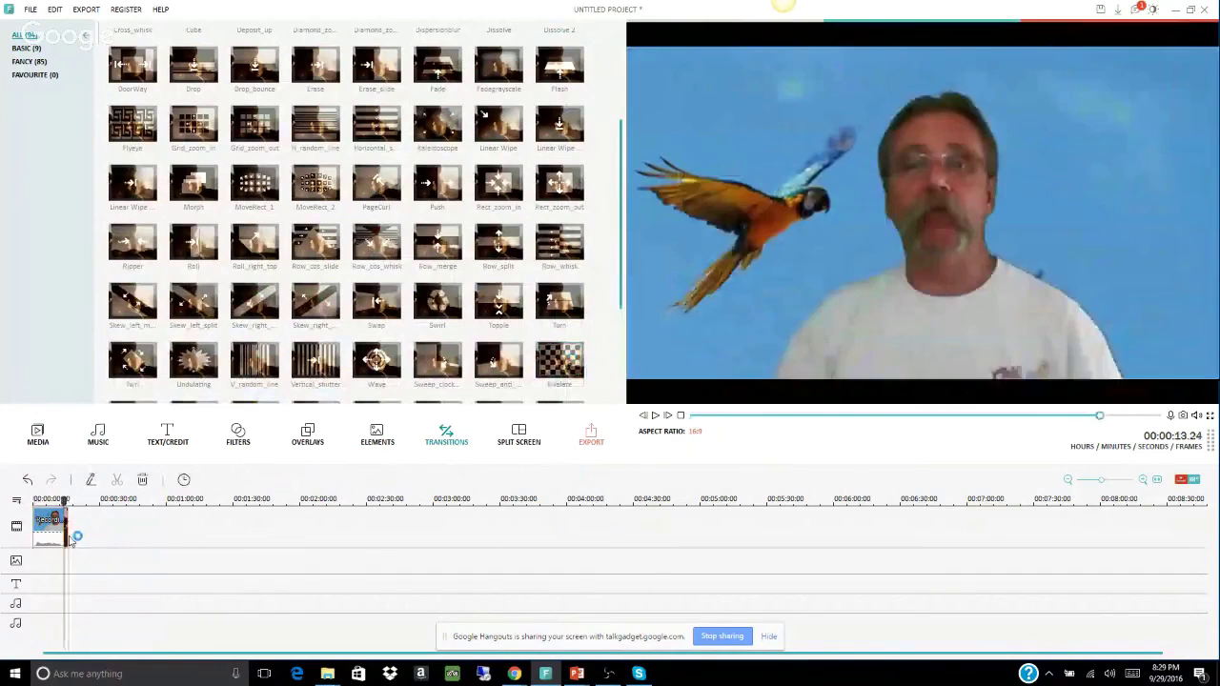
left_click(648, 415)
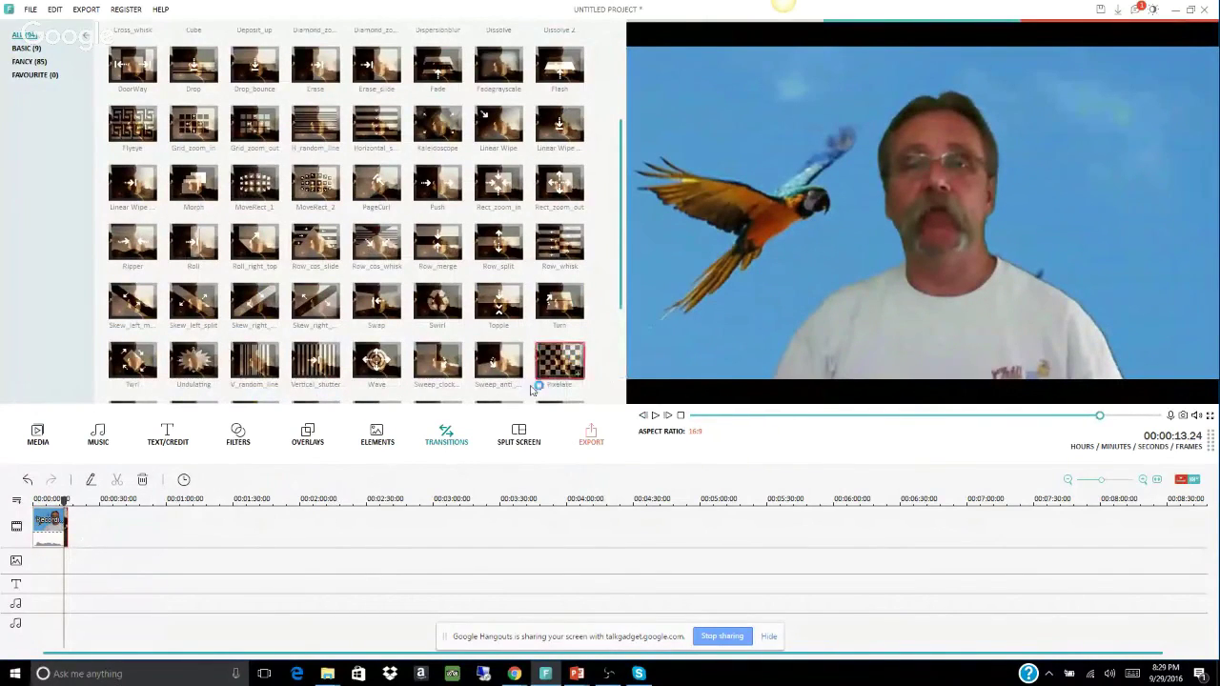
left_click(38, 439)
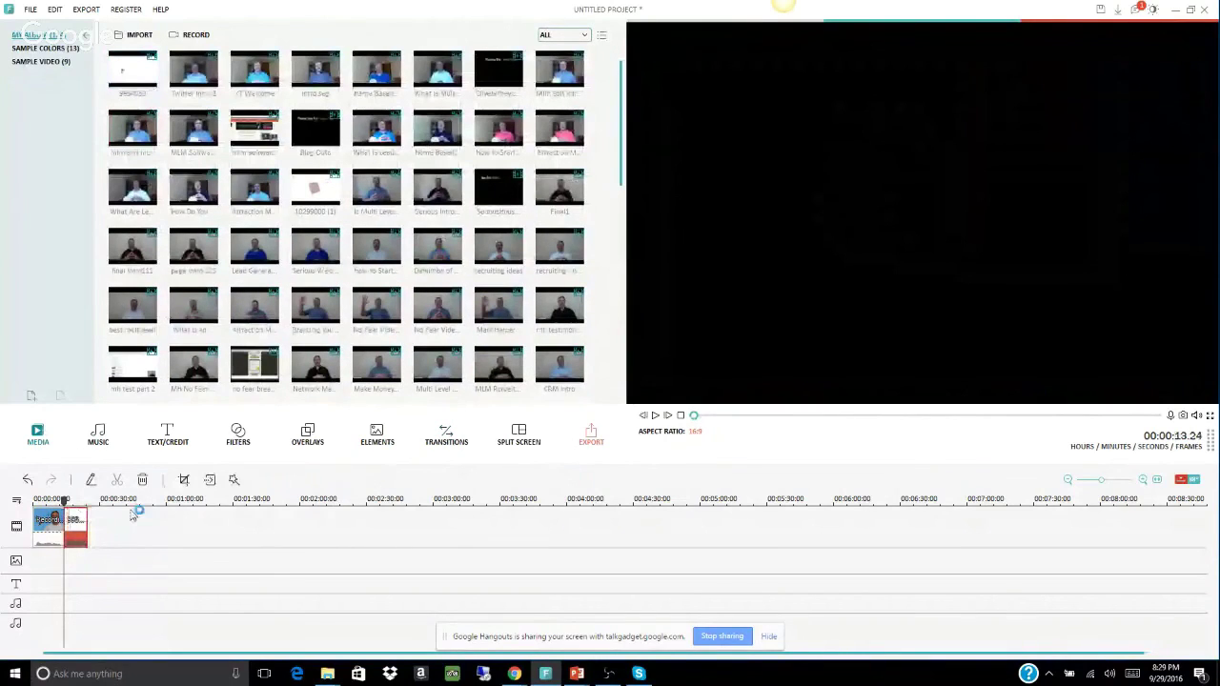
Play the first two clips and apply the Pixelate transition to the end of the second clip.
left_click_drag(683, 422, 746, 420)
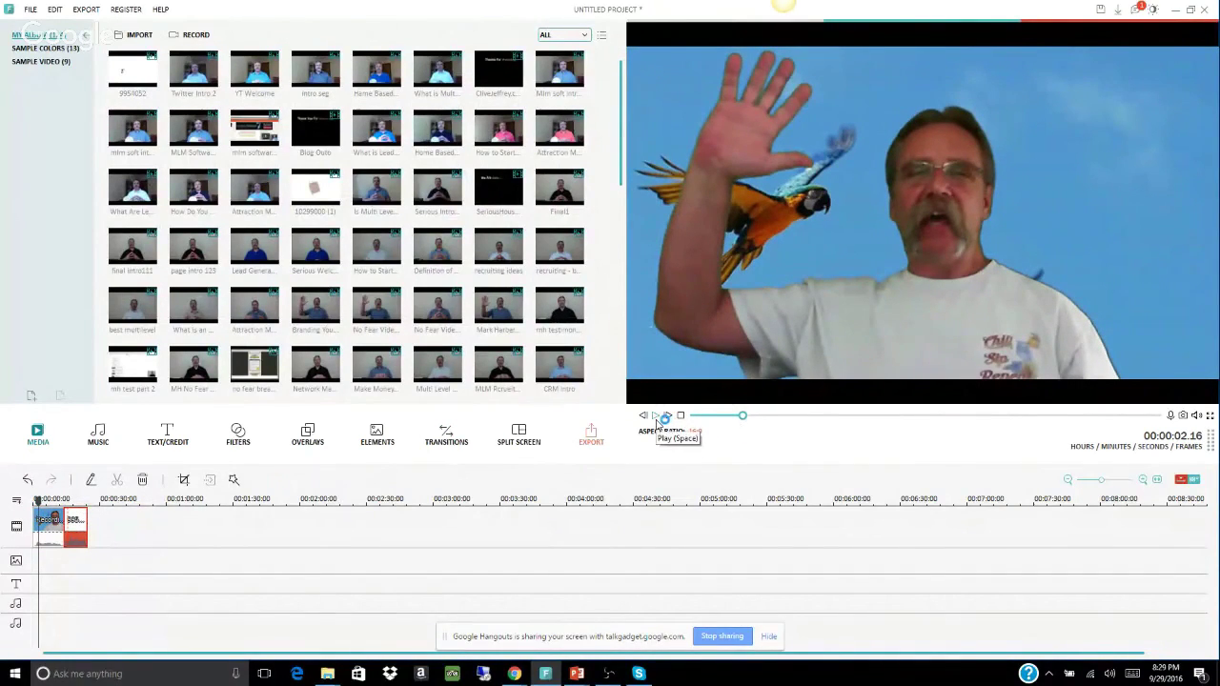
left_click(657, 420)
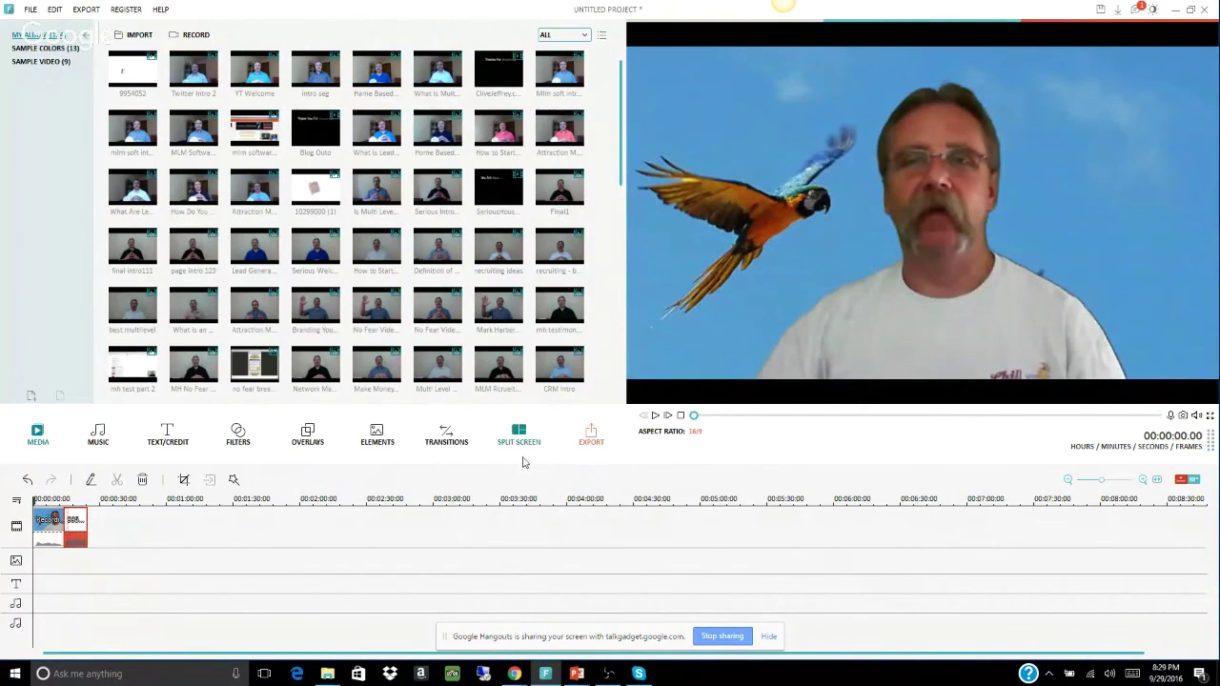
left_click(446, 442)
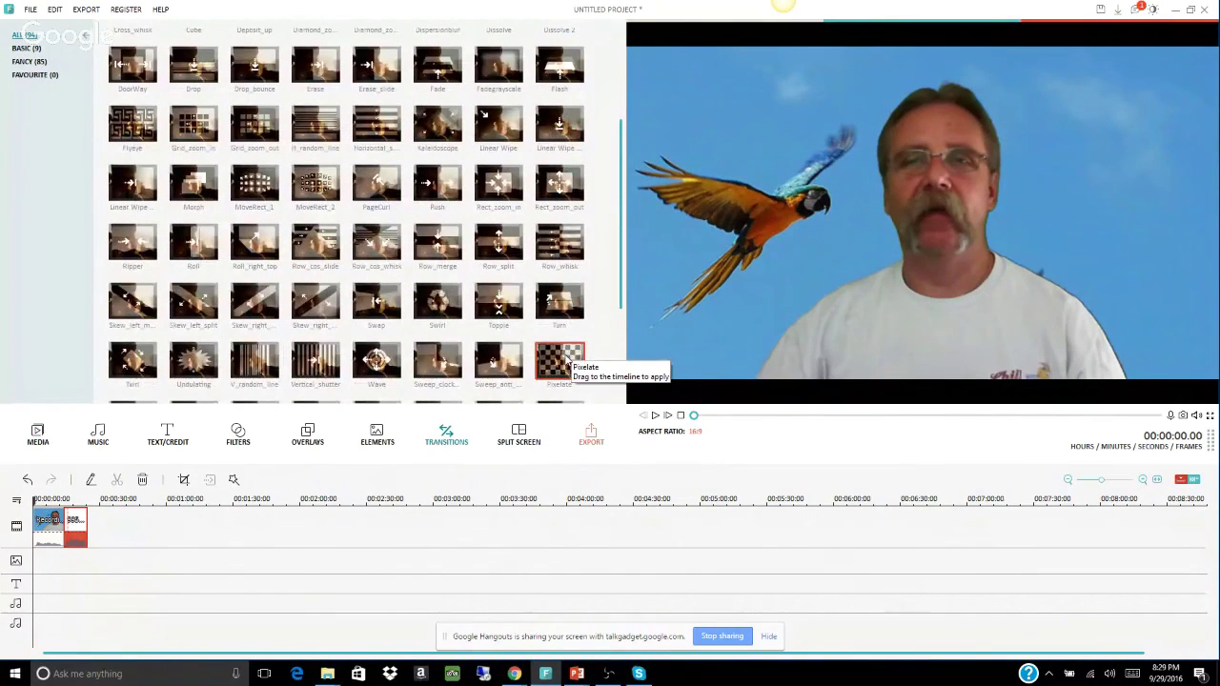
left_click_drag(570, 361, 68, 527)
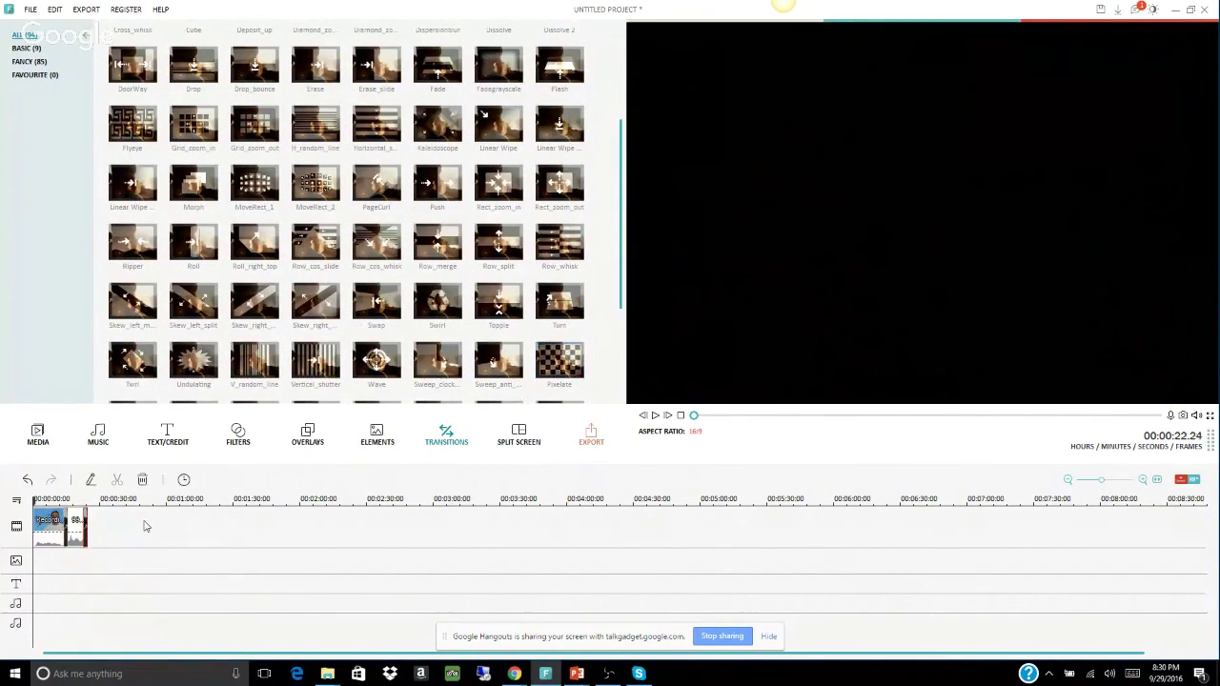
Find the fb vid download clip in the media library.
left_click(38, 437)
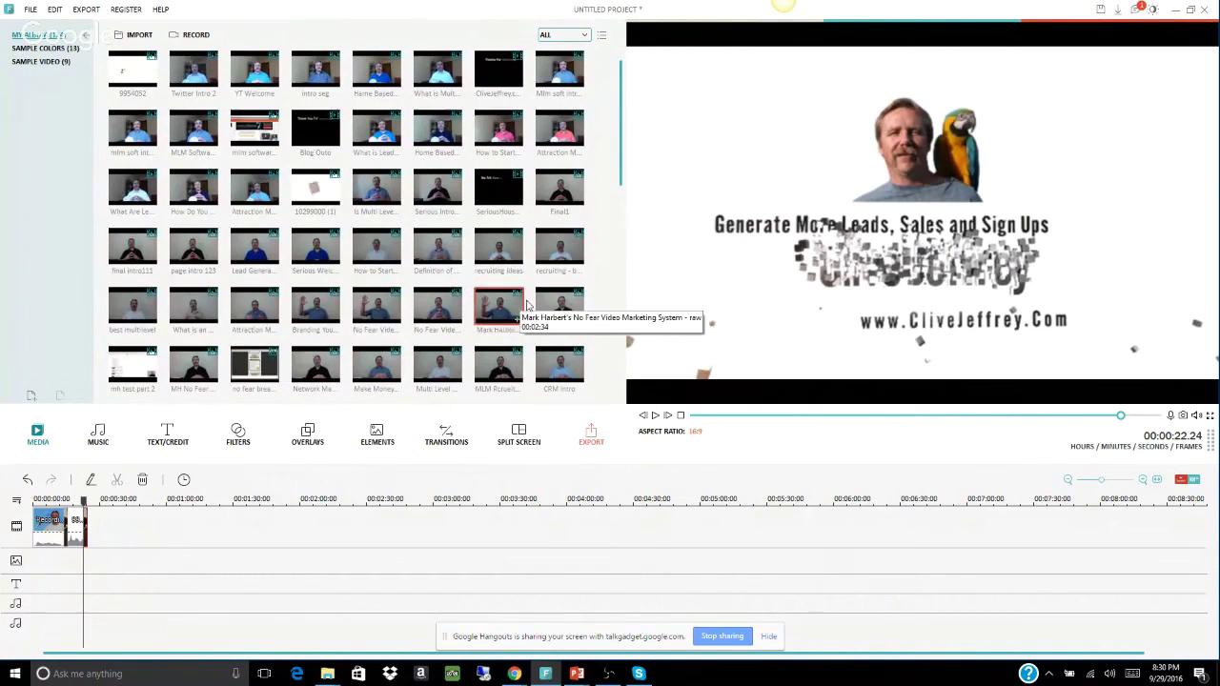
scroll(588, 363, "down", 15)
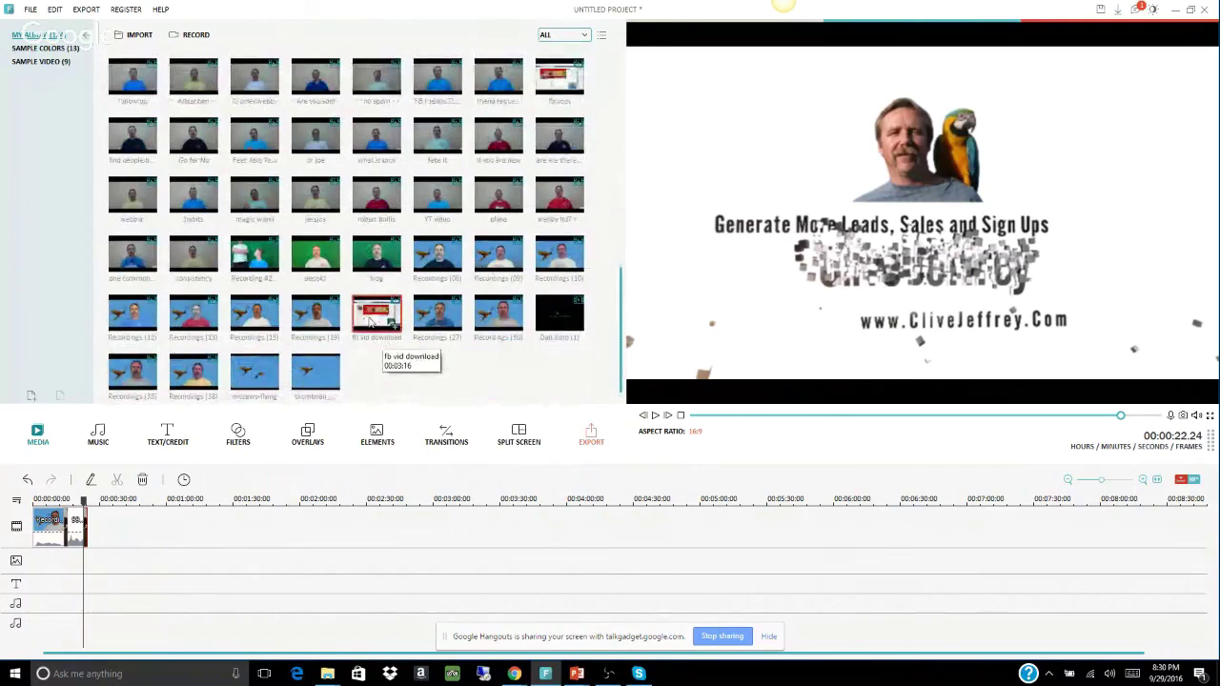
left_click(136, 36)
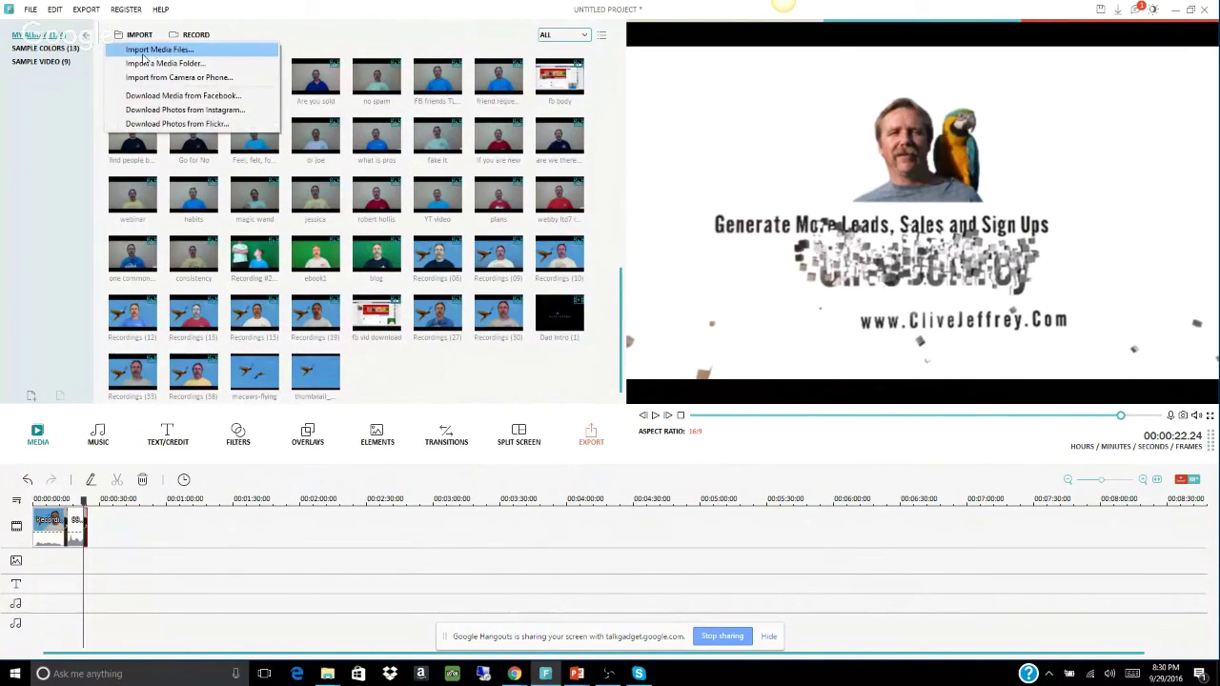
left_click(148, 50)
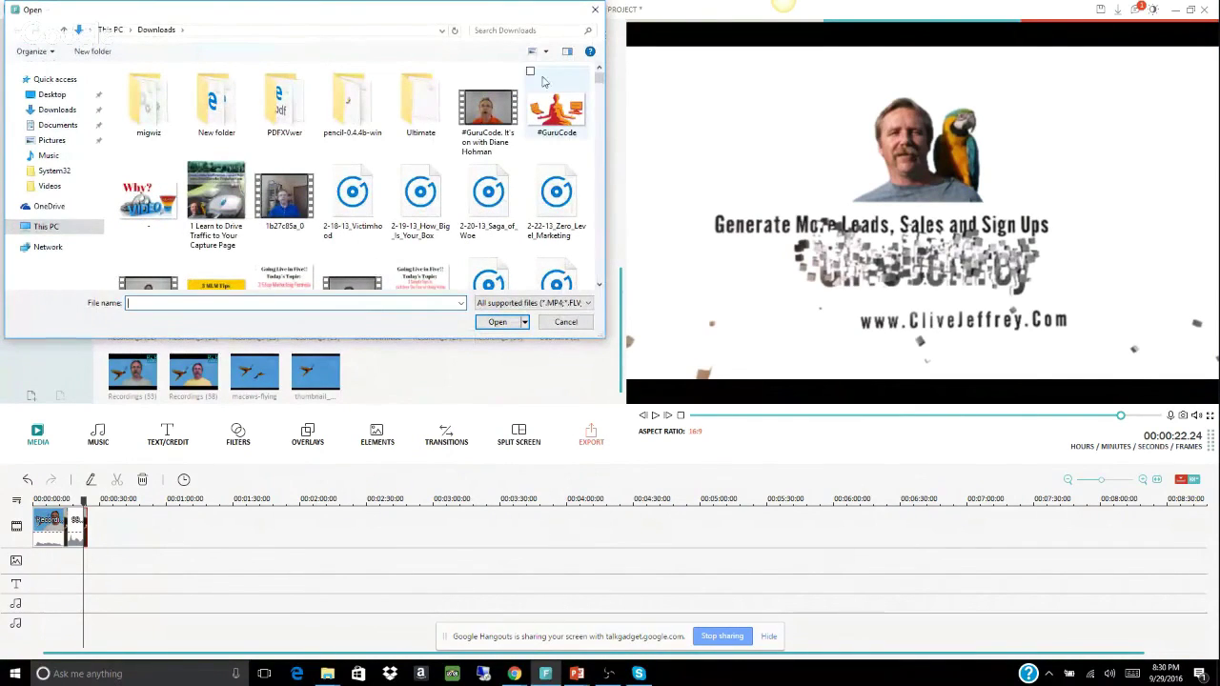
left_click(594, 10)
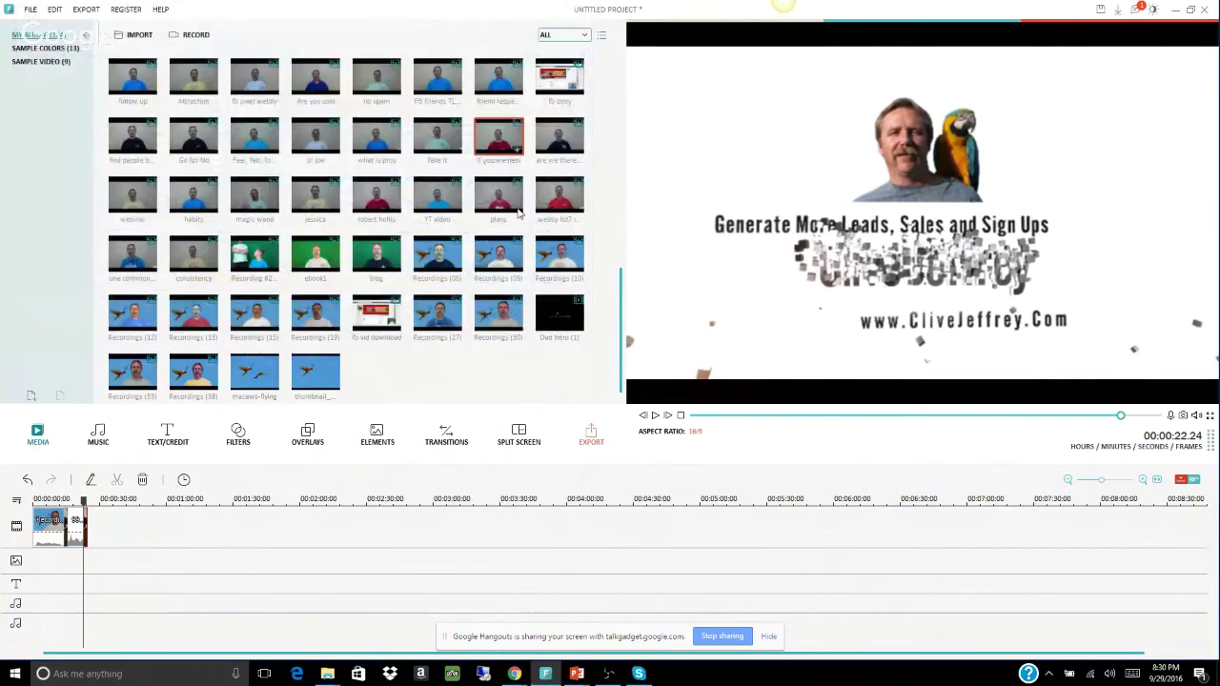
Place the fb vid download clip after the second clip on the video track and preview a later part of it.
left_click(372, 320)
left_click_drag(367, 334, 207, 529)
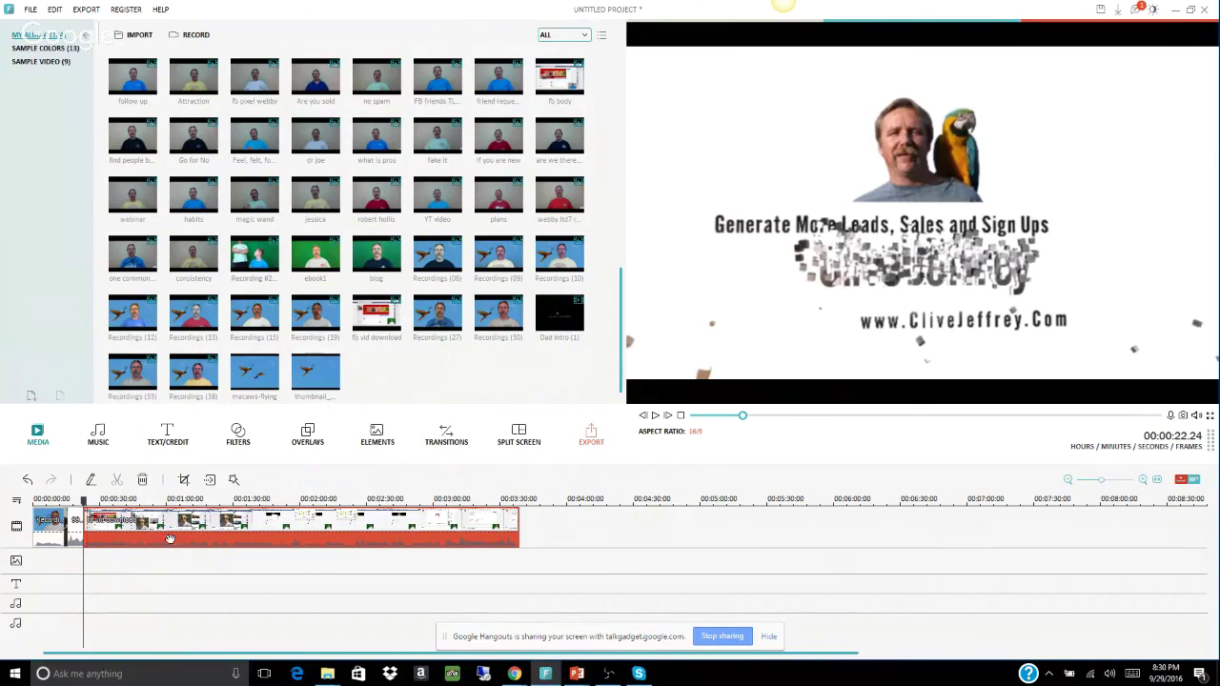
left_click(780, 417)
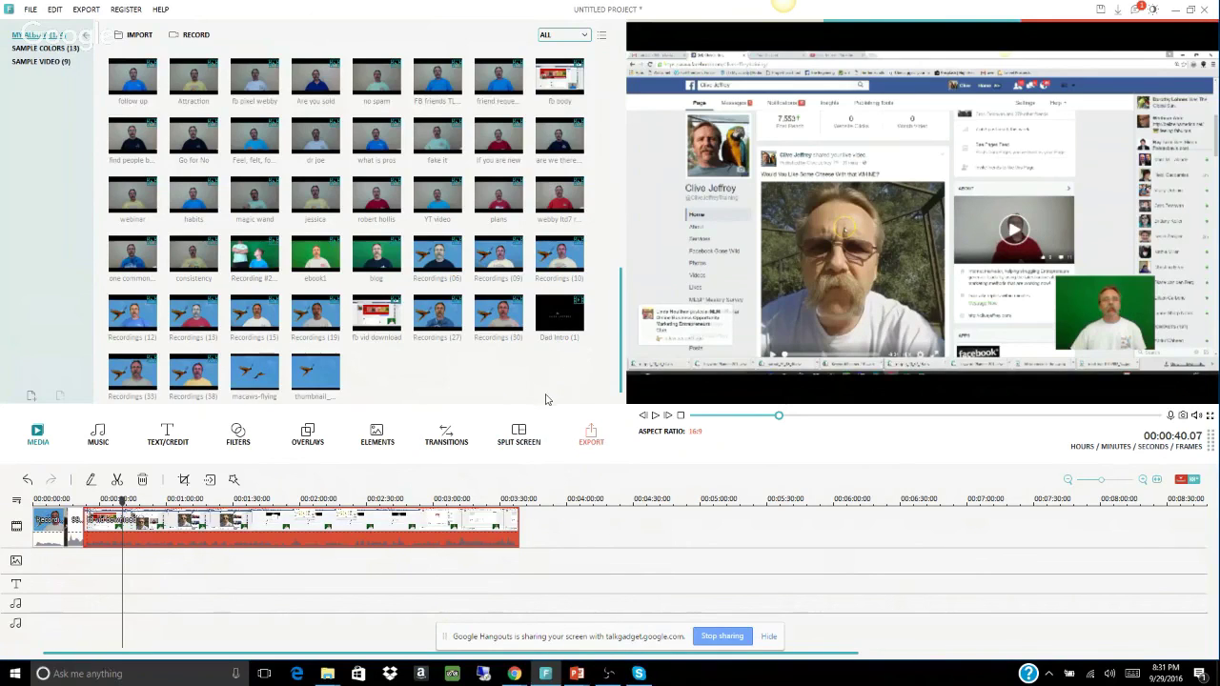
Apply a transition to the end of the fb vid download clip.
left_click(451, 440)
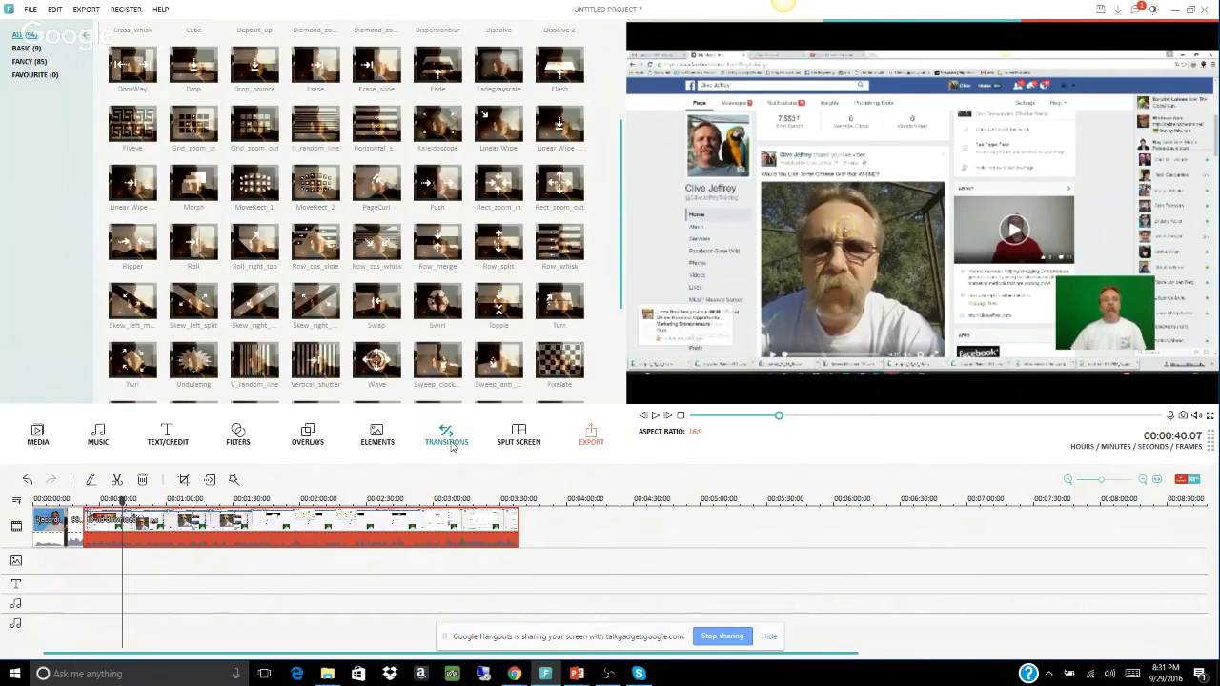
left_click(567, 543)
left_click(567, 543)
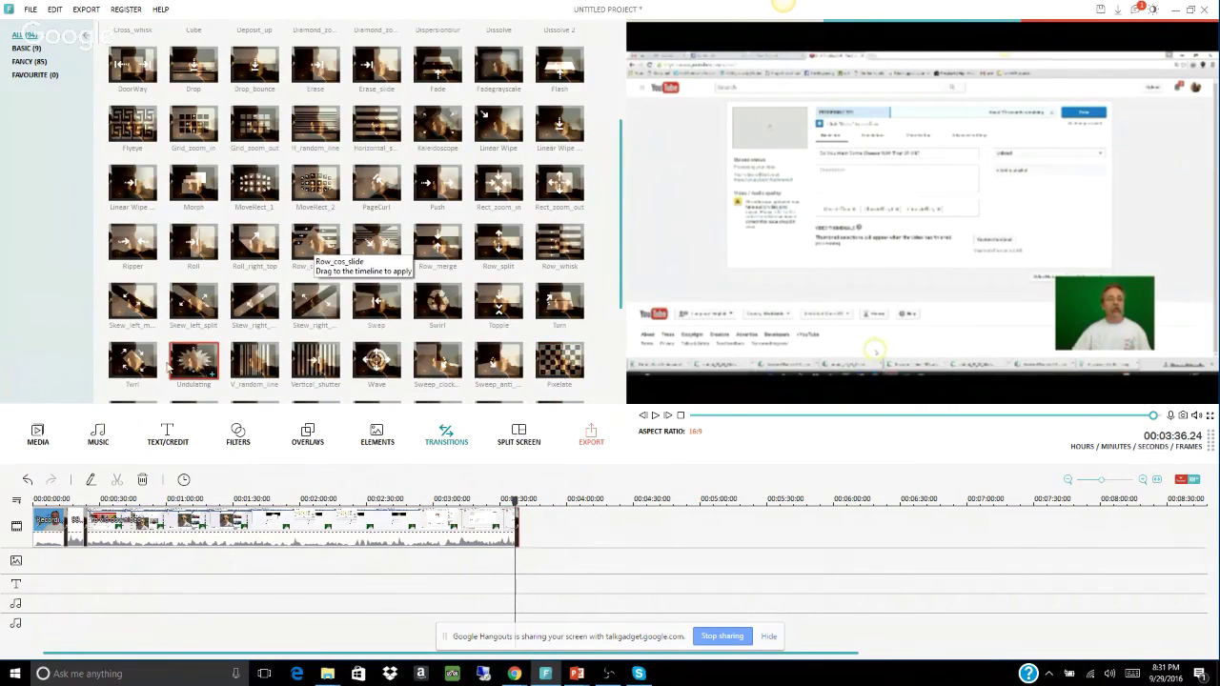
Place the black outro clip from the media library at the end of the video track.
left_click(37, 438)
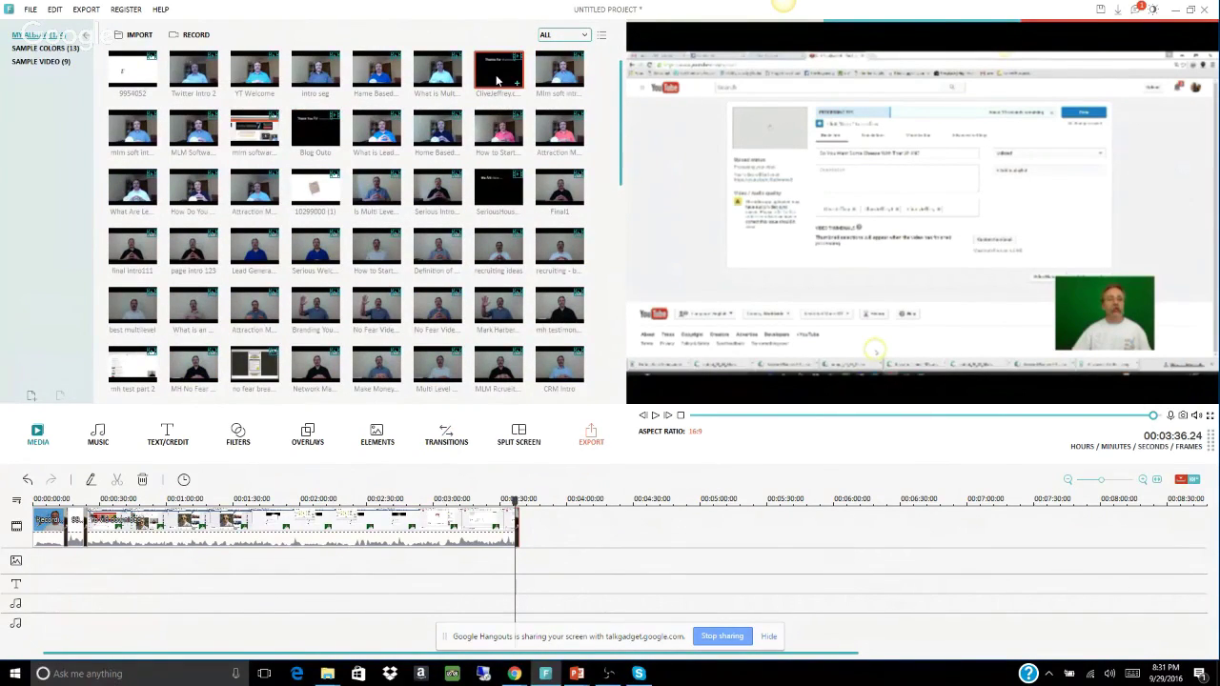
left_click(498, 76)
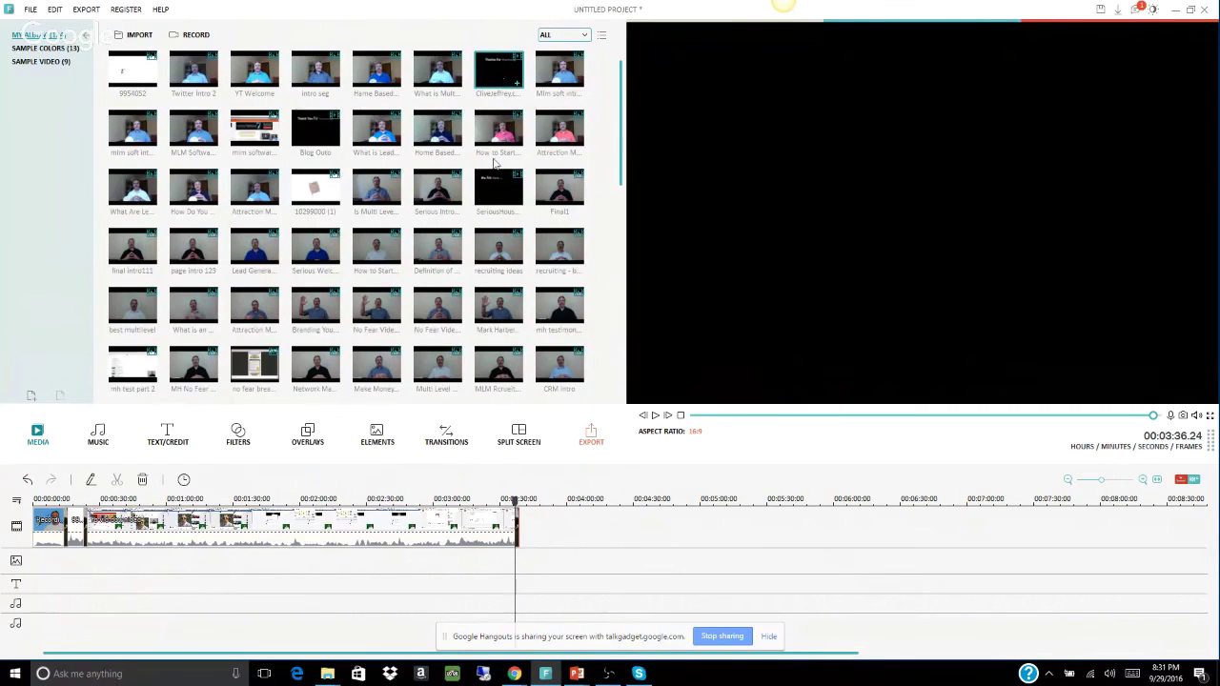
left_click_drag(564, 496, 553, 524)
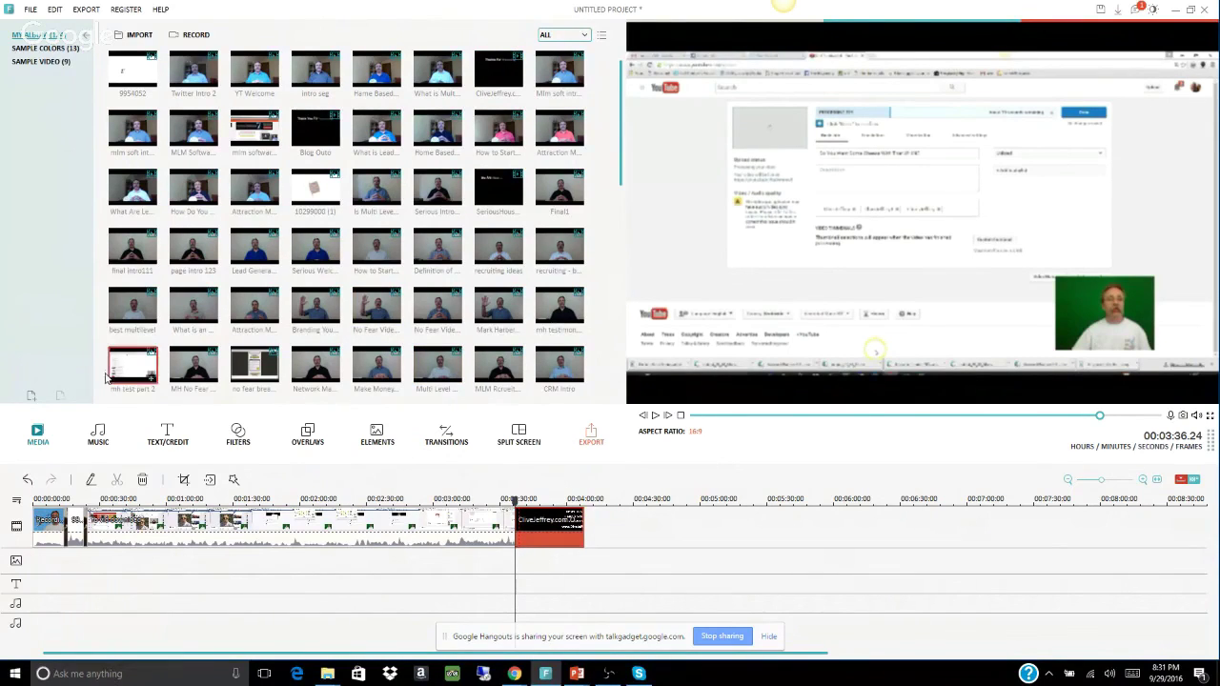
Preview the Credit 2 template from the credit titles.
left_click(172, 441)
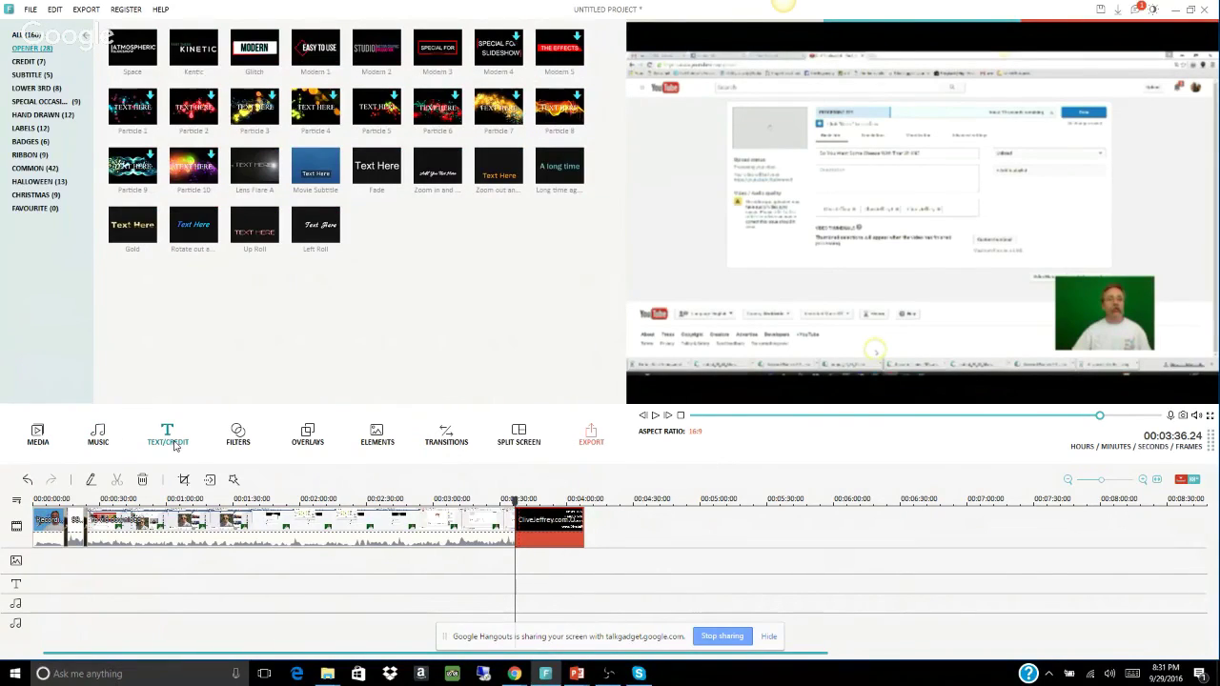
left_click(46, 62)
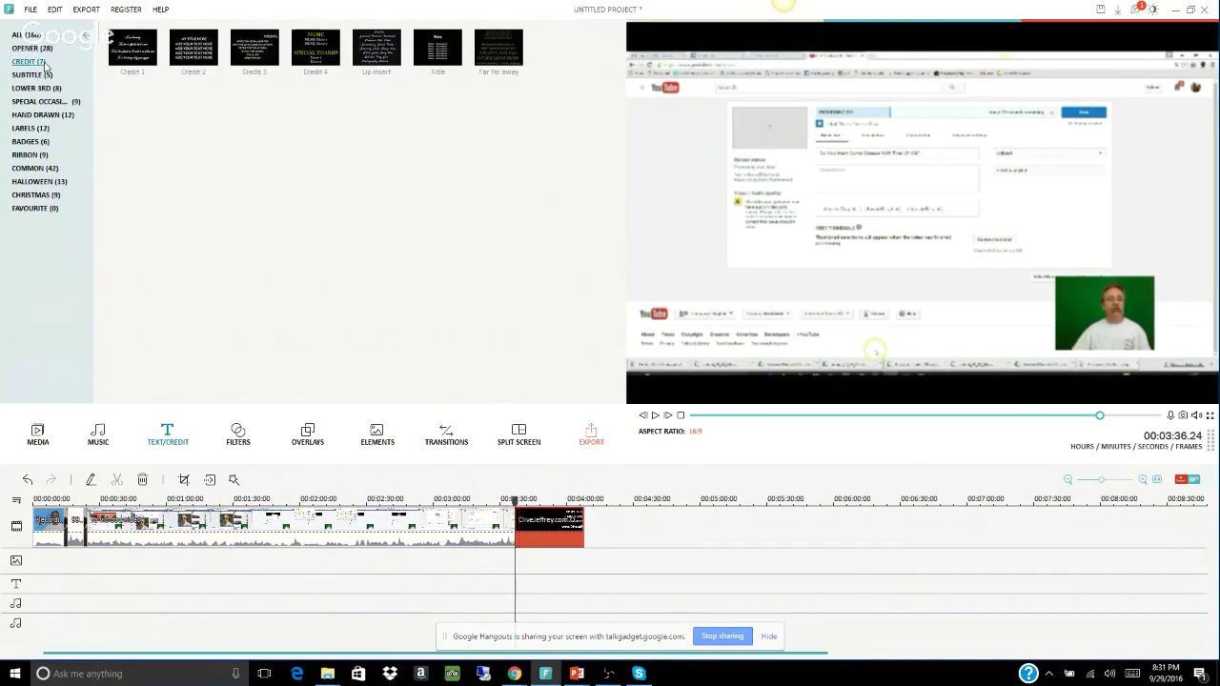
left_click(189, 61)
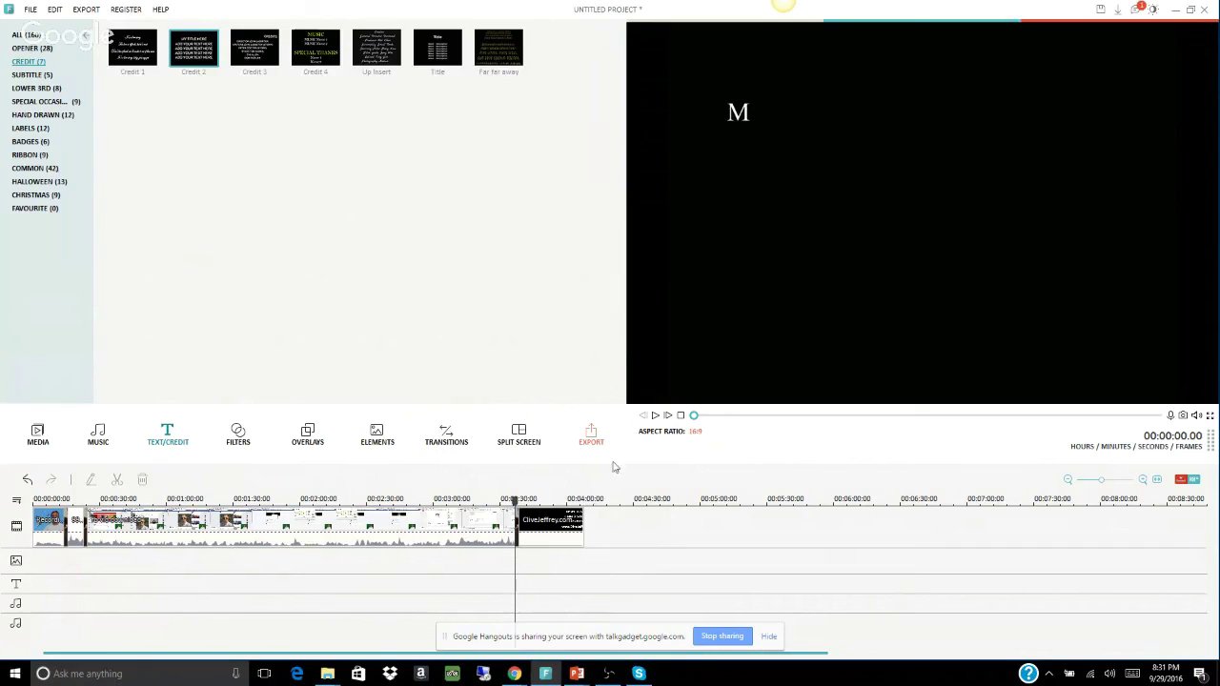
left_click(654, 416)
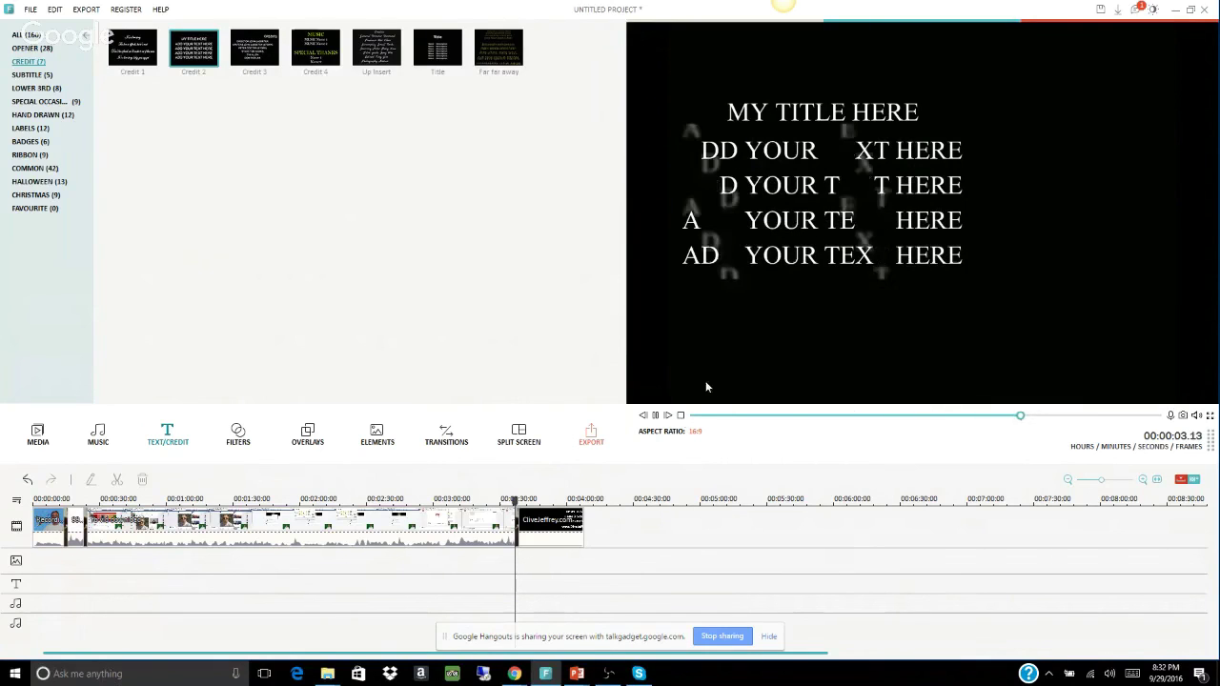
left_click(655, 416)
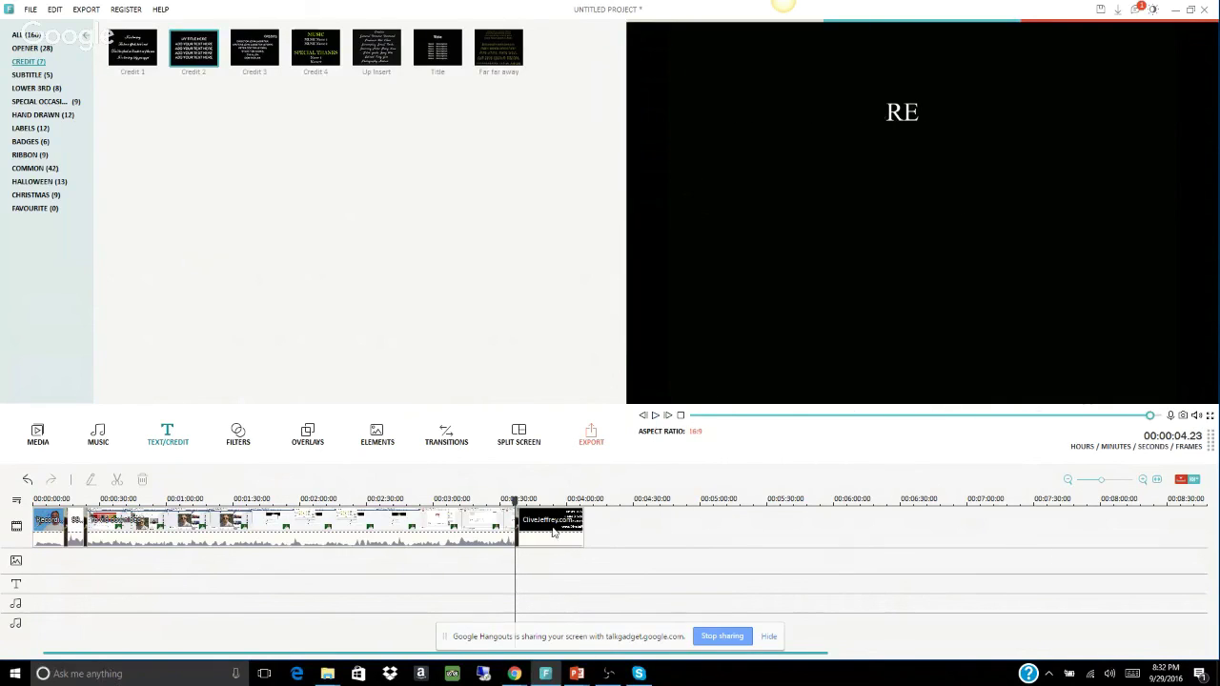
Delete the black outro clip from the video track and try the Credit 1 template as a replacement ending.
left_click(556, 532)
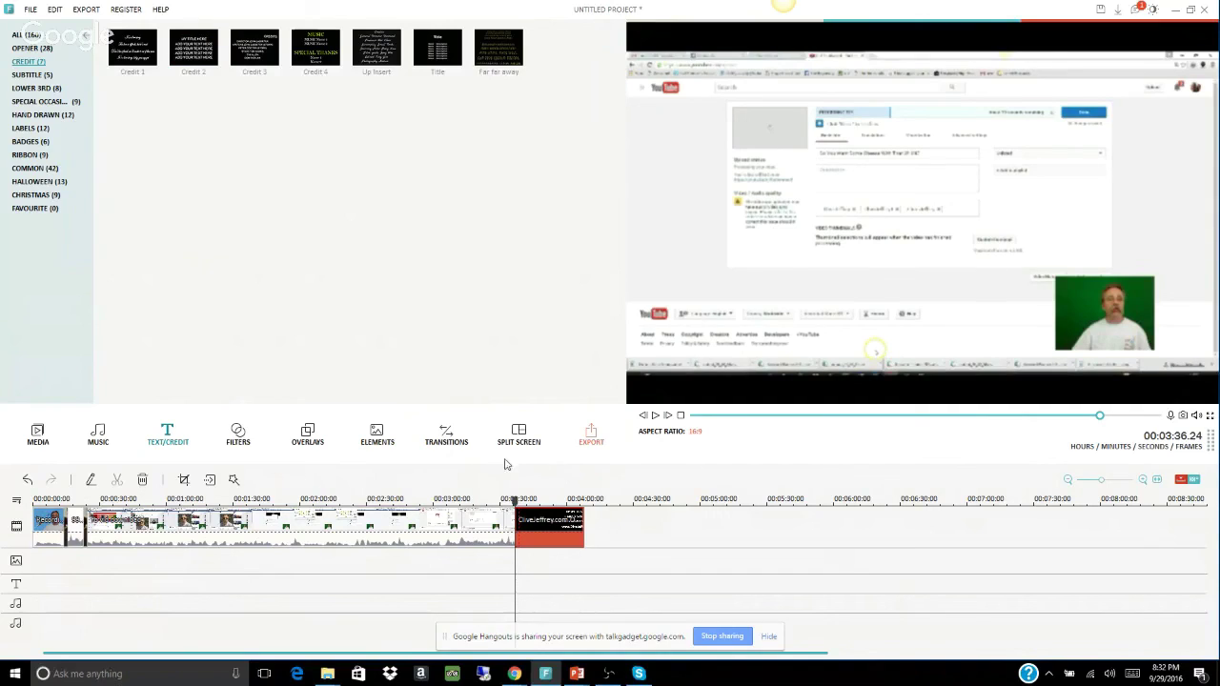
left_click(142, 479)
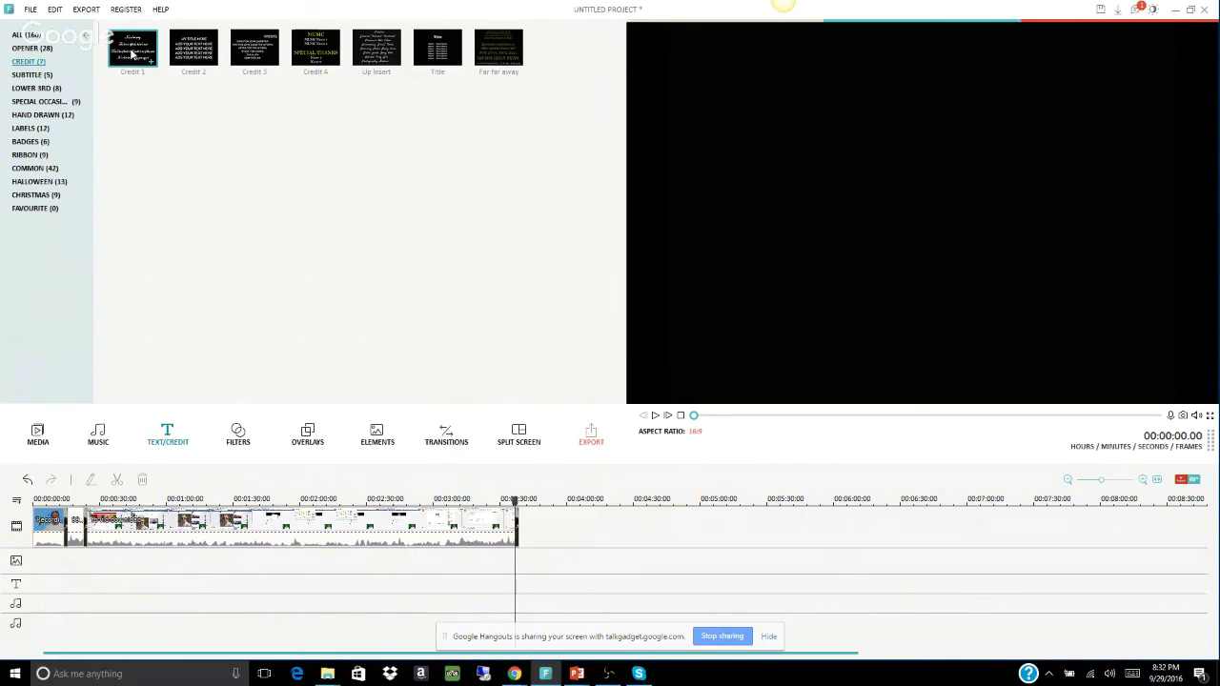
mouse_move(132, 55)
left_mouse_down()
mouse_move(694, 253)
mouse_move(648, 458)
mouse_move(602, 526)
mouse_move(548, 524)
mouse_move(277, 130)
mouse_move(139, 52)
left_mouse_up()
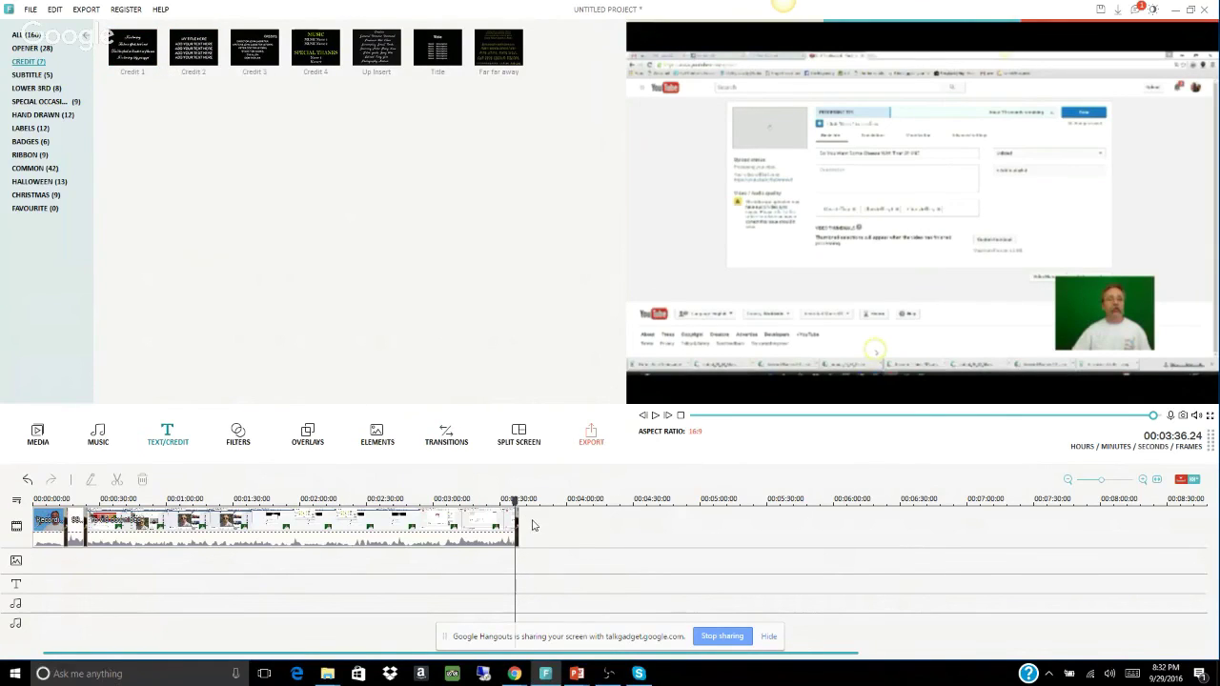
left_click(141, 52)
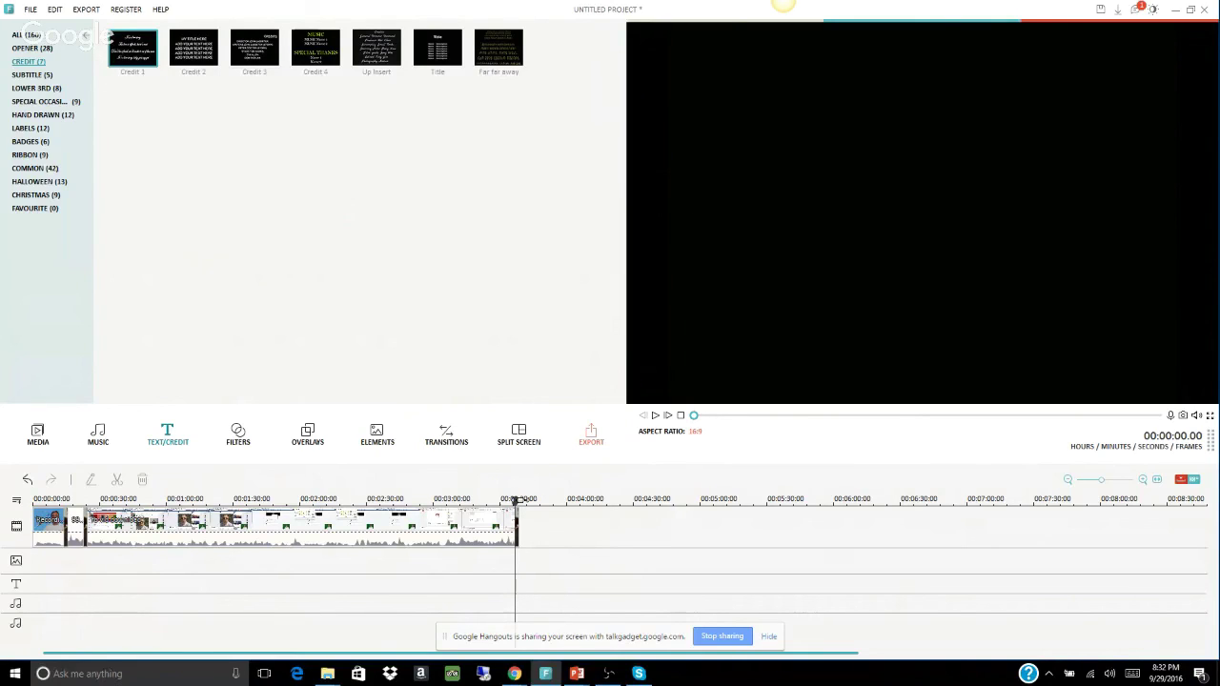
left_click(655, 417)
Add the black outro clip from the media library after the fb vid download clip and play the video.
left_click(37, 438)
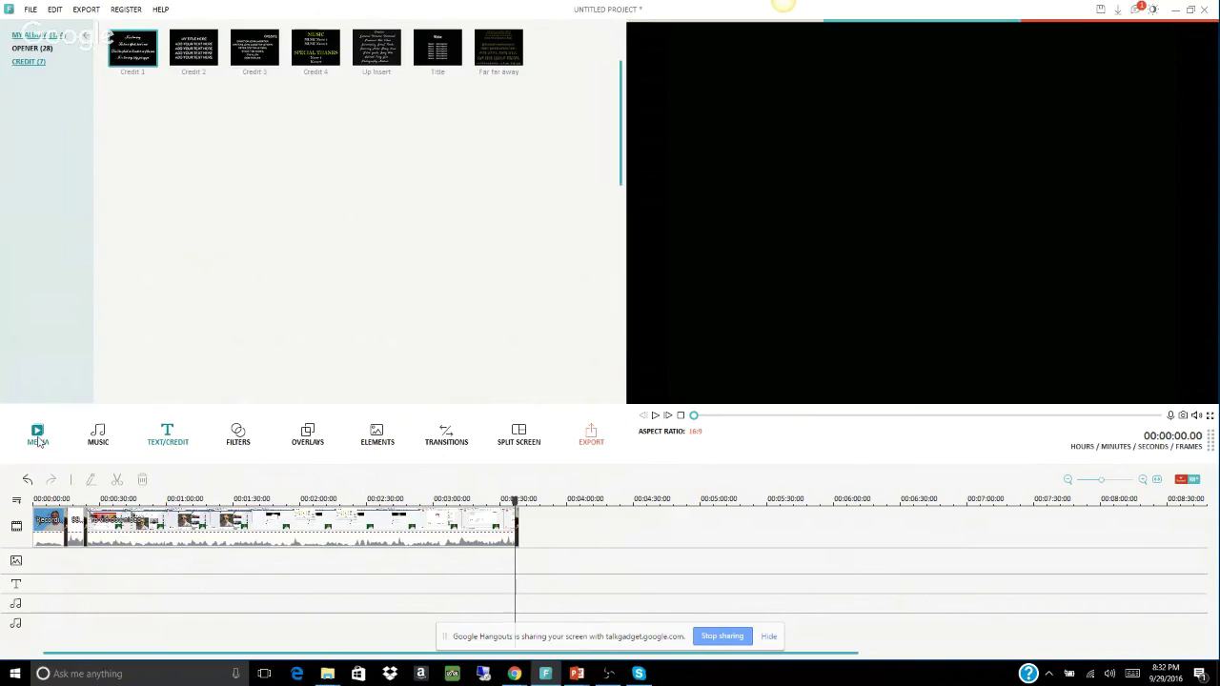
left_click(491, 70)
left_click_drag(491, 71, 537, 524)
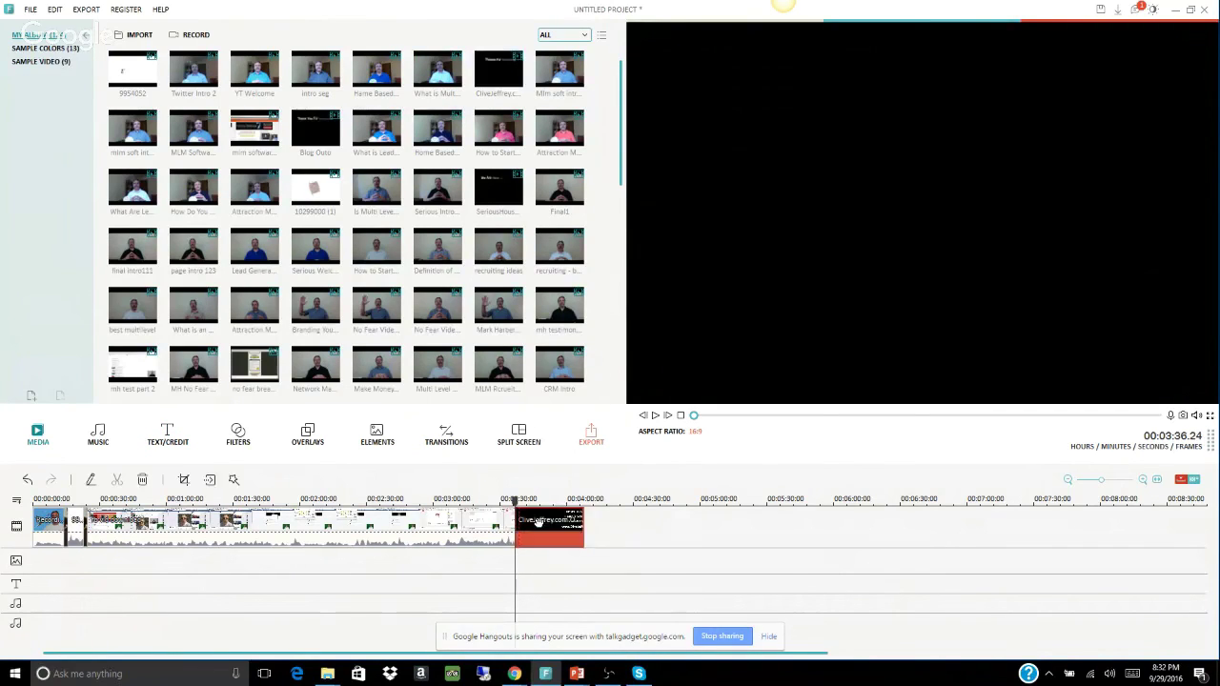
left_click(656, 417)
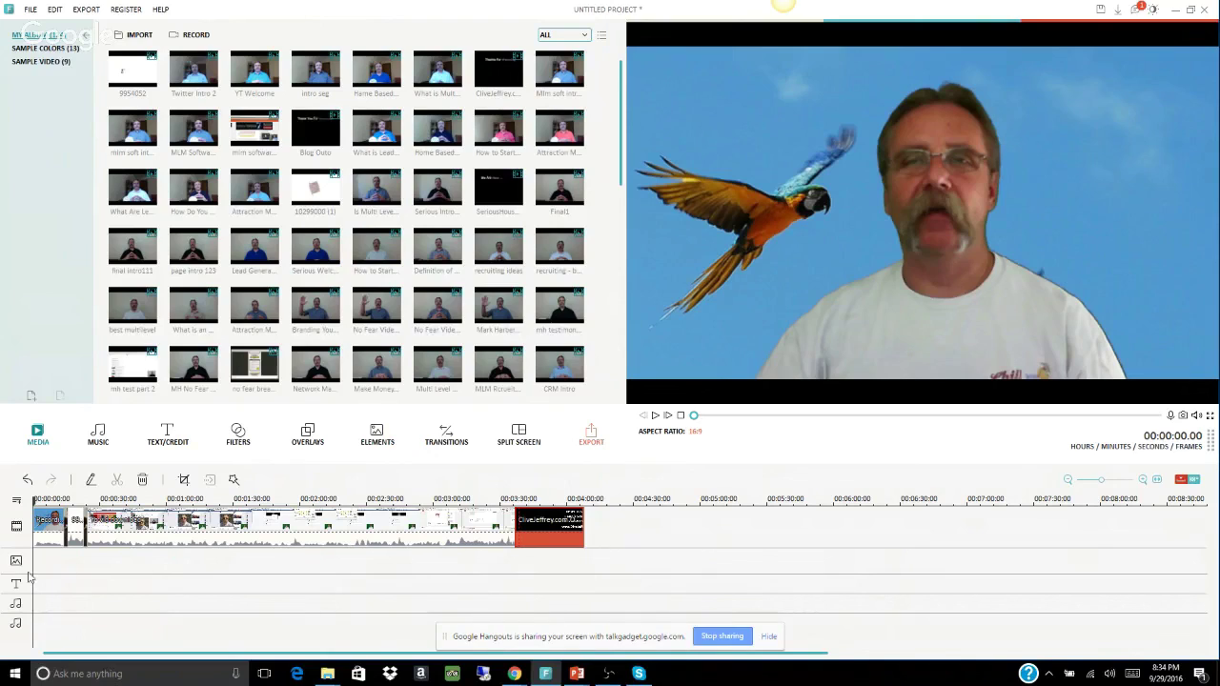
Add the Fade title from the full title collection to the beginning of the text track.
left_click(168, 434)
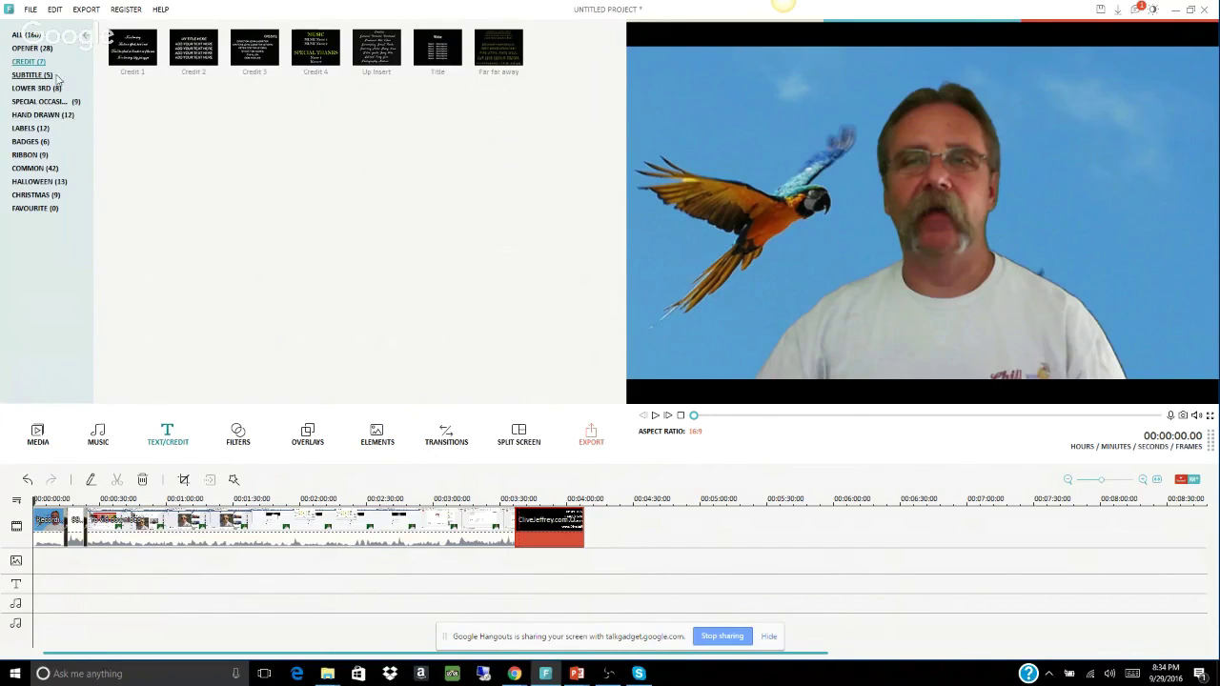
left_click(26, 38)
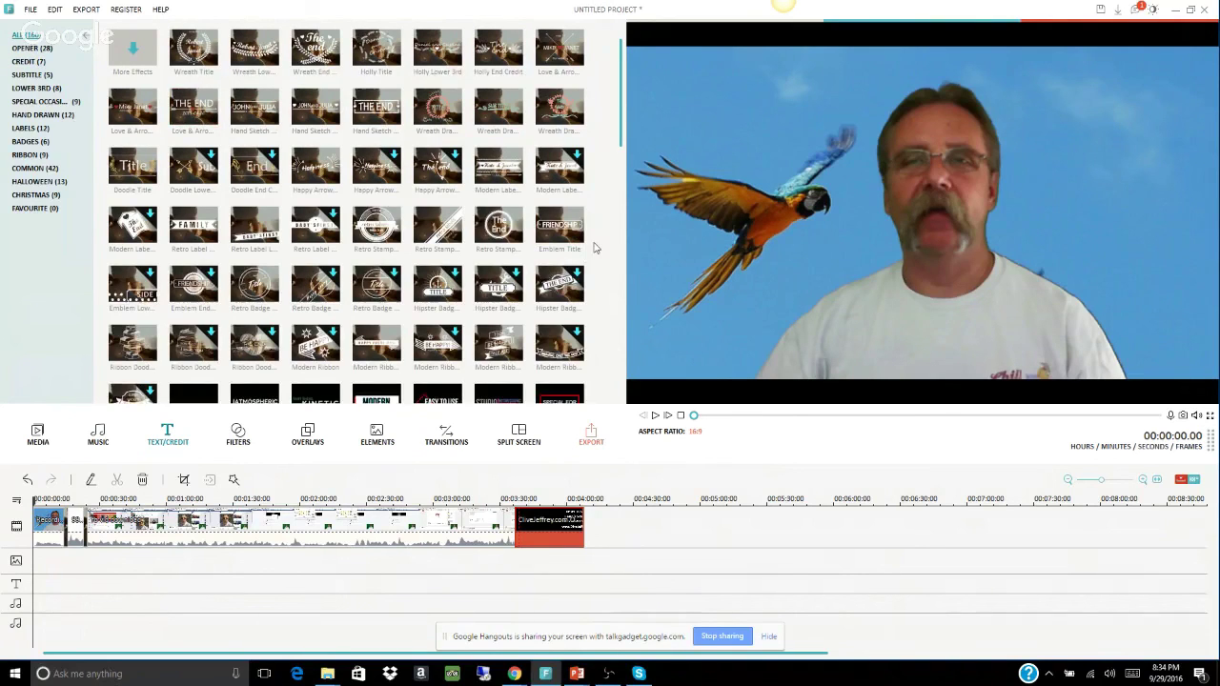
scroll(591, 253, "down", 10)
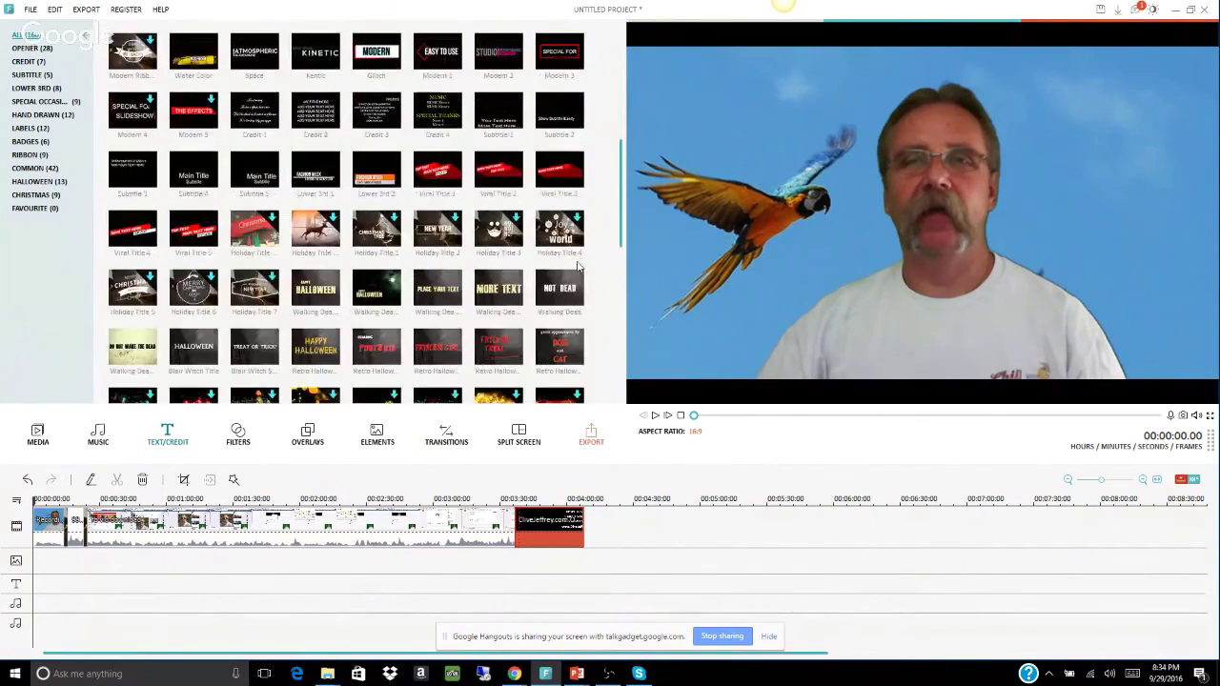
scroll(577, 267, "down", 3)
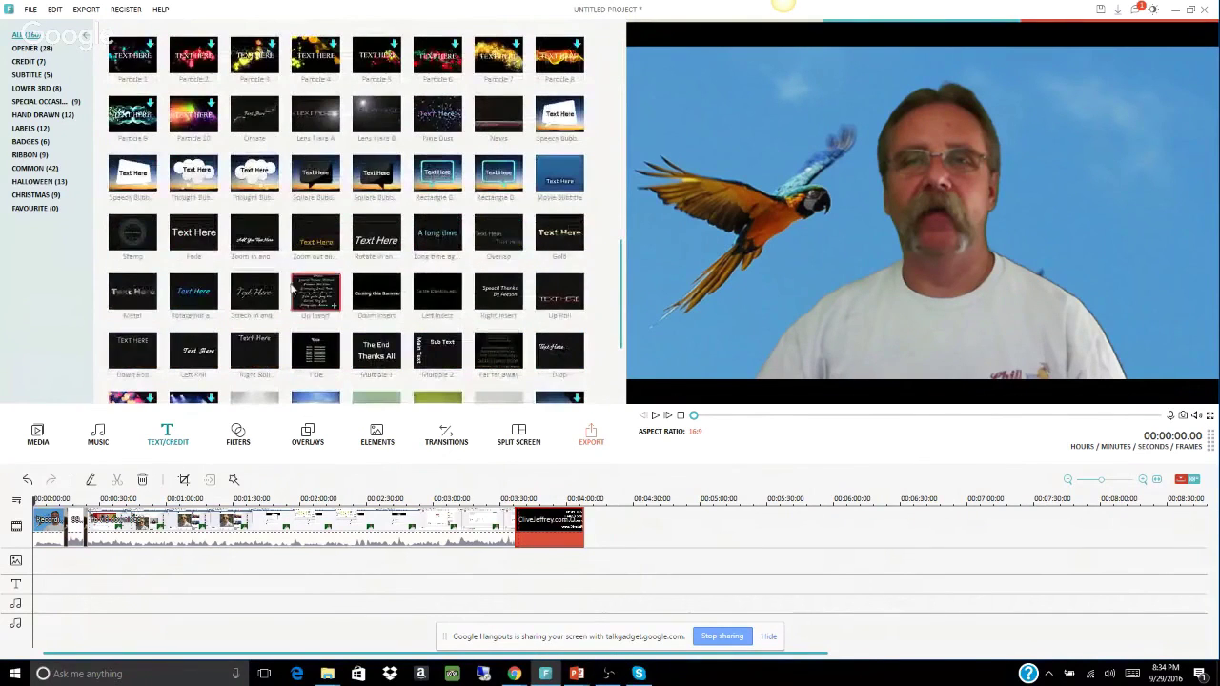
left_click(186, 235)
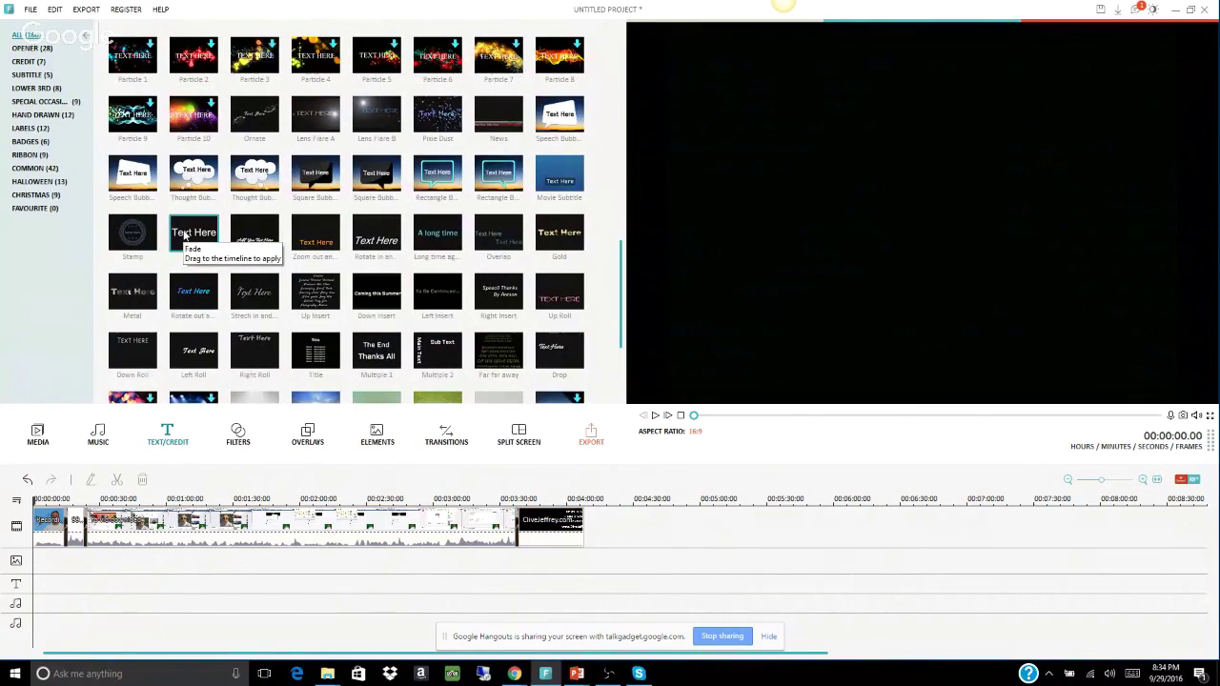
mouse_move(188, 234)
left_mouse_down()
mouse_move(117, 475)
mouse_move(54, 598)
mouse_move(38, 601)
left_mouse_up()
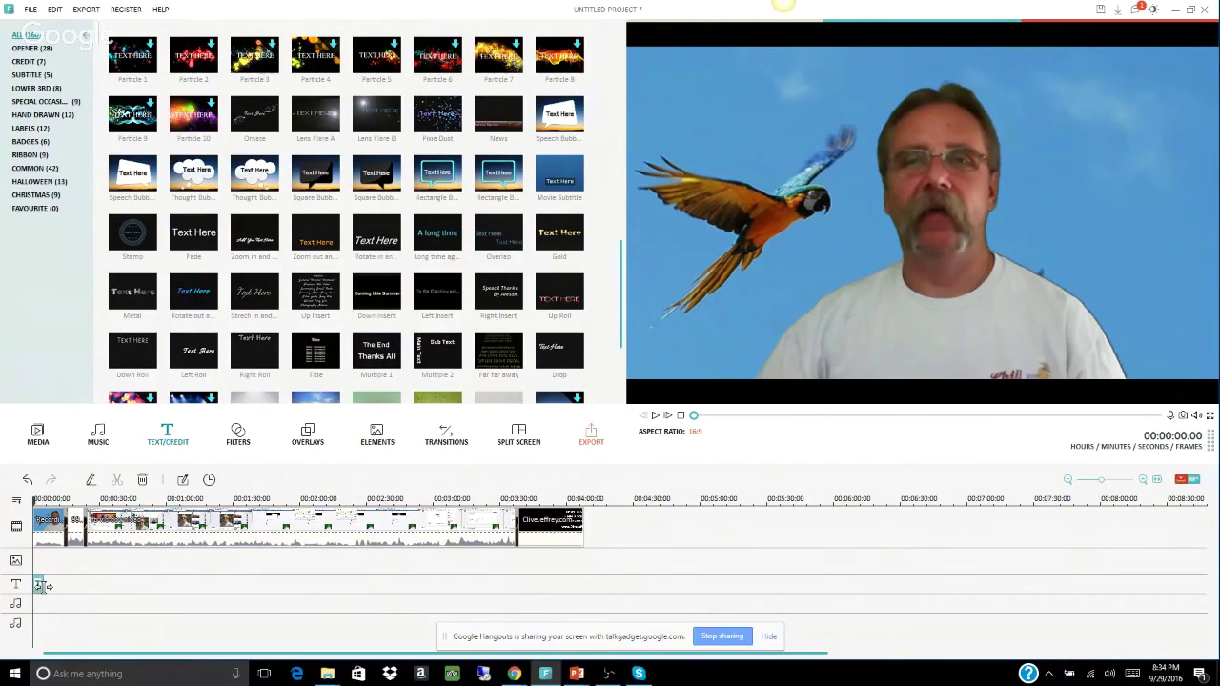
left_click(45, 592)
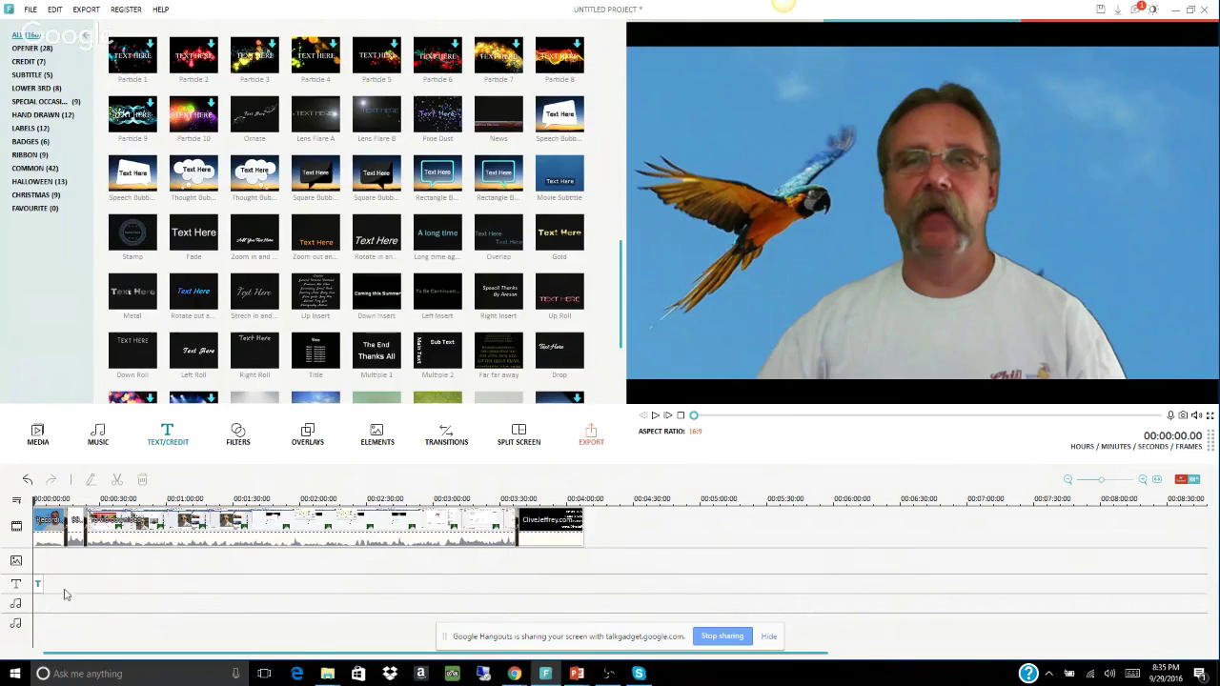
Extend the Fade title on the text track to end at about 22 seconds, covering the first two clips.
left_click(40, 585)
left_click_drag(44, 583, 60, 591)
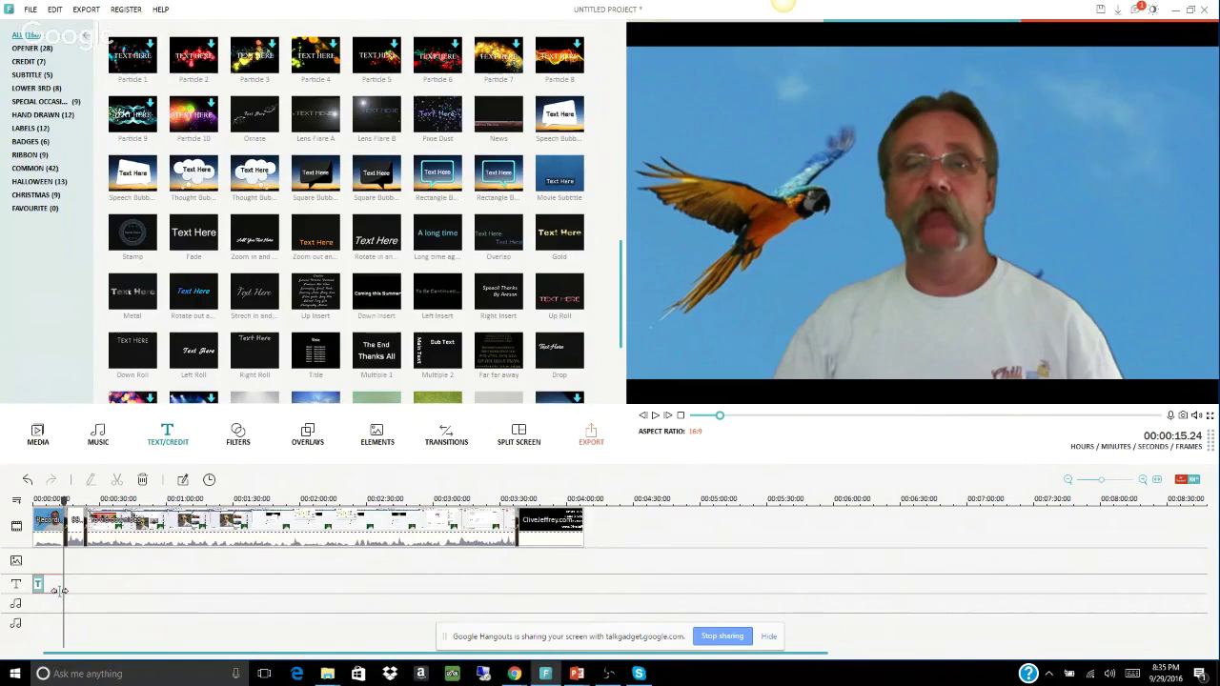
left_click_drag(59, 590, 84, 597)
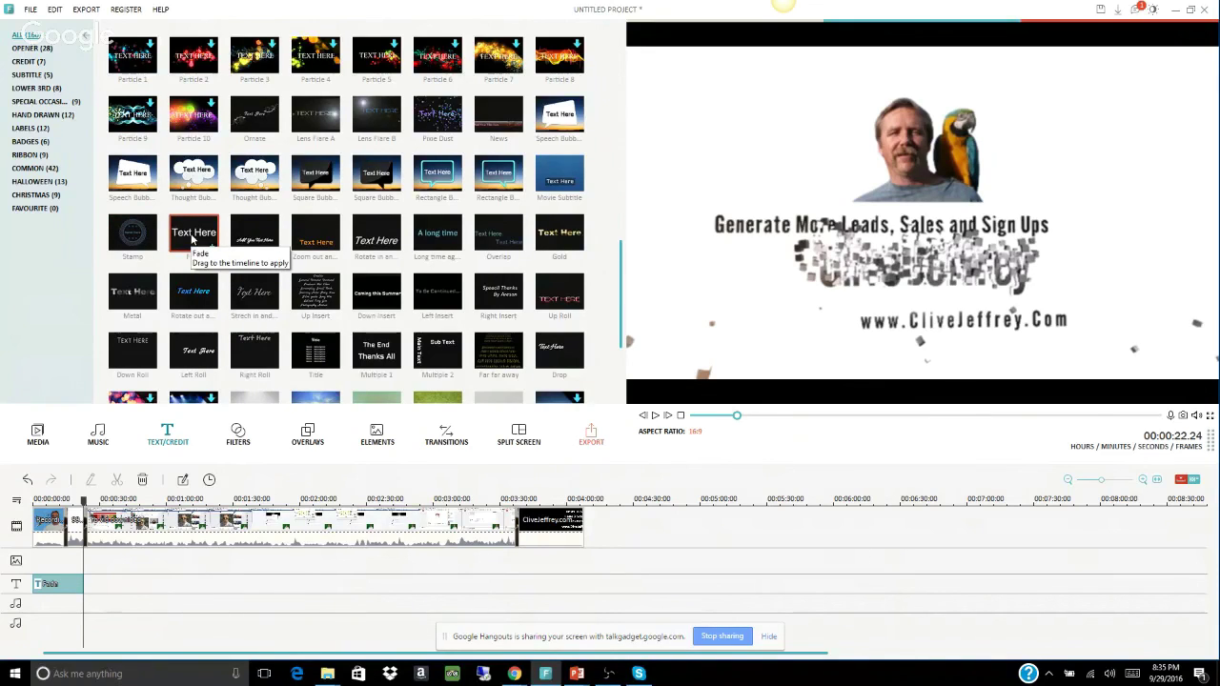
Open the Fade title on the text track for editing and enter "Learn to Downlad" ahead of the placeholder text.
left_click(193, 238)
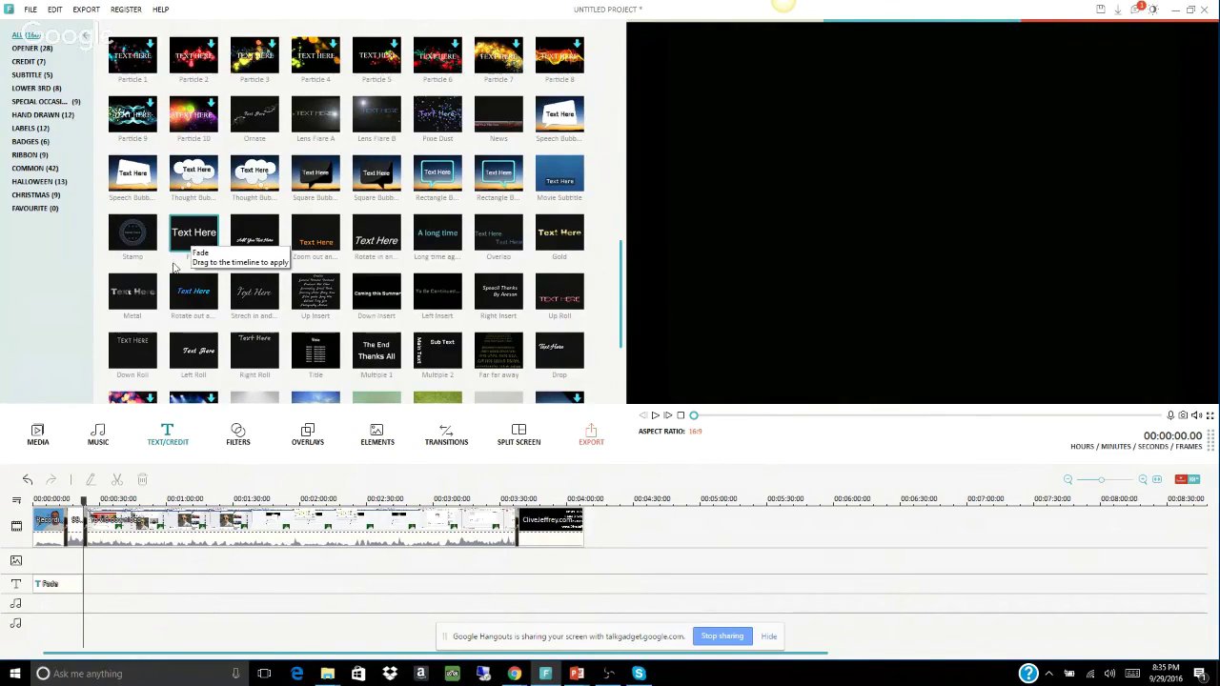
left_click(50, 588)
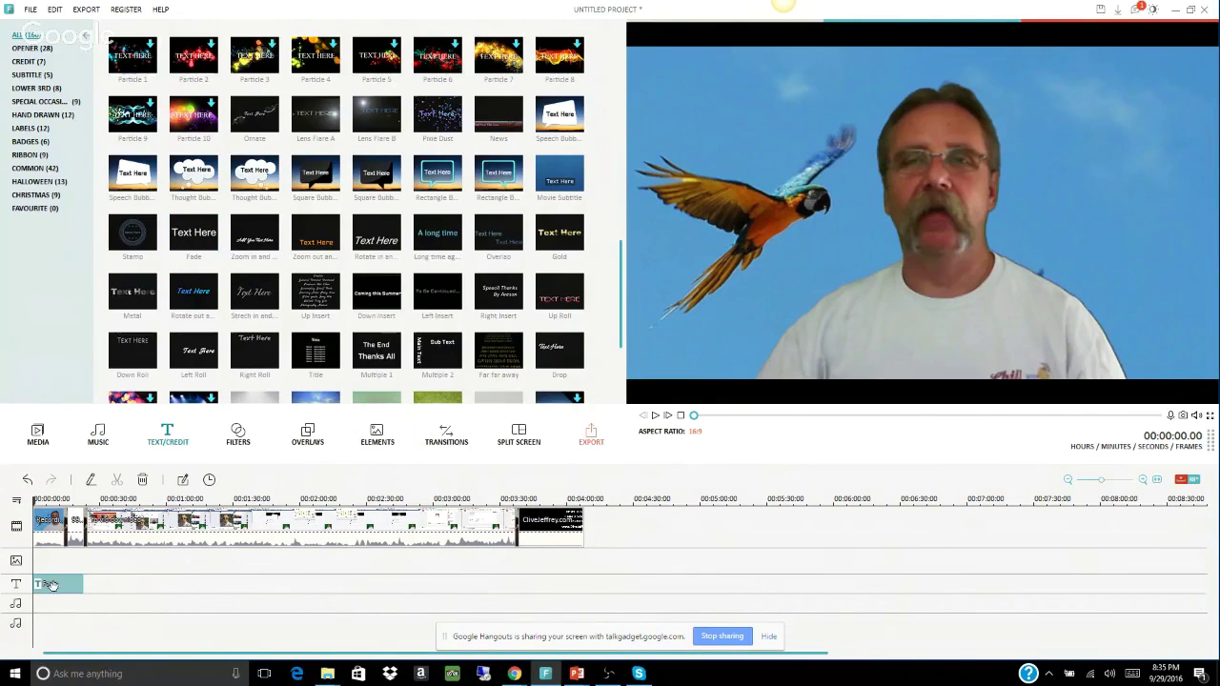
left_click(92, 480)
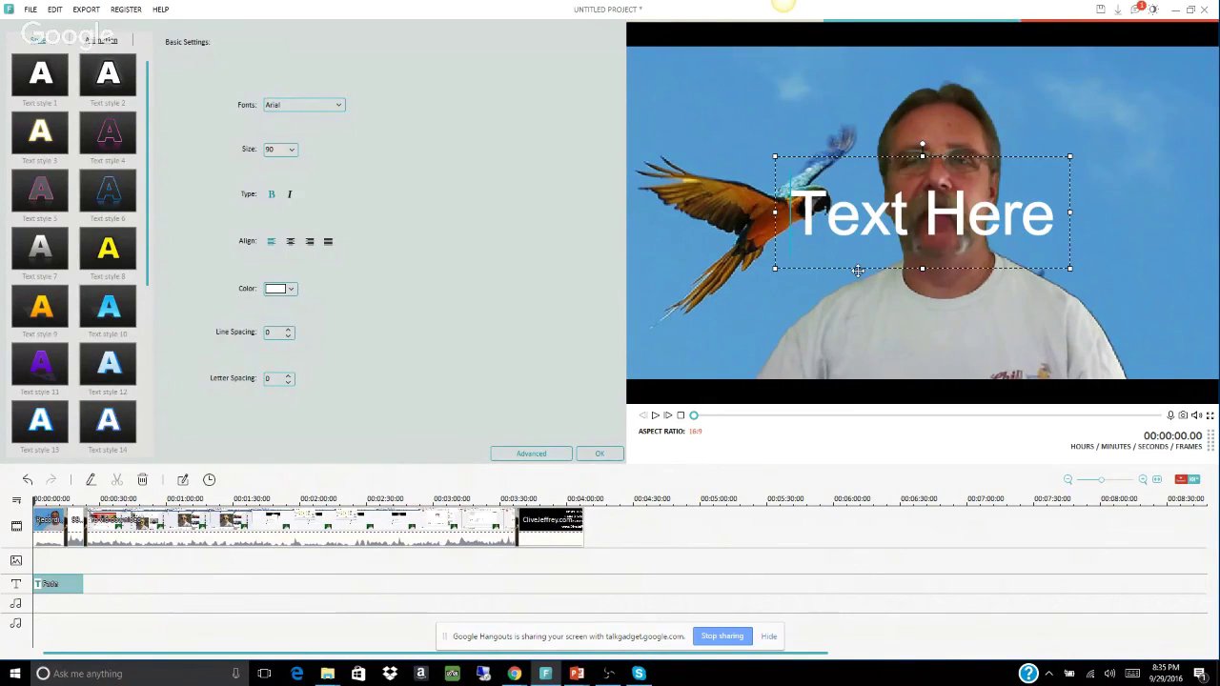
type("Learn t")
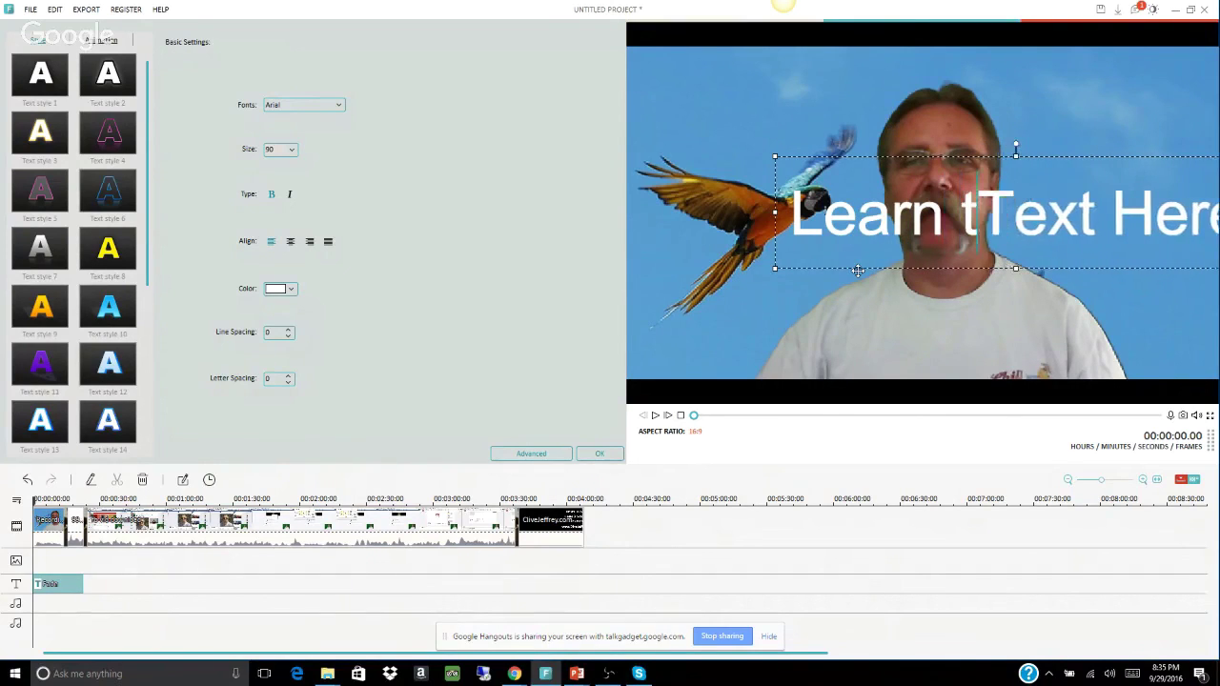
type("o Downla")
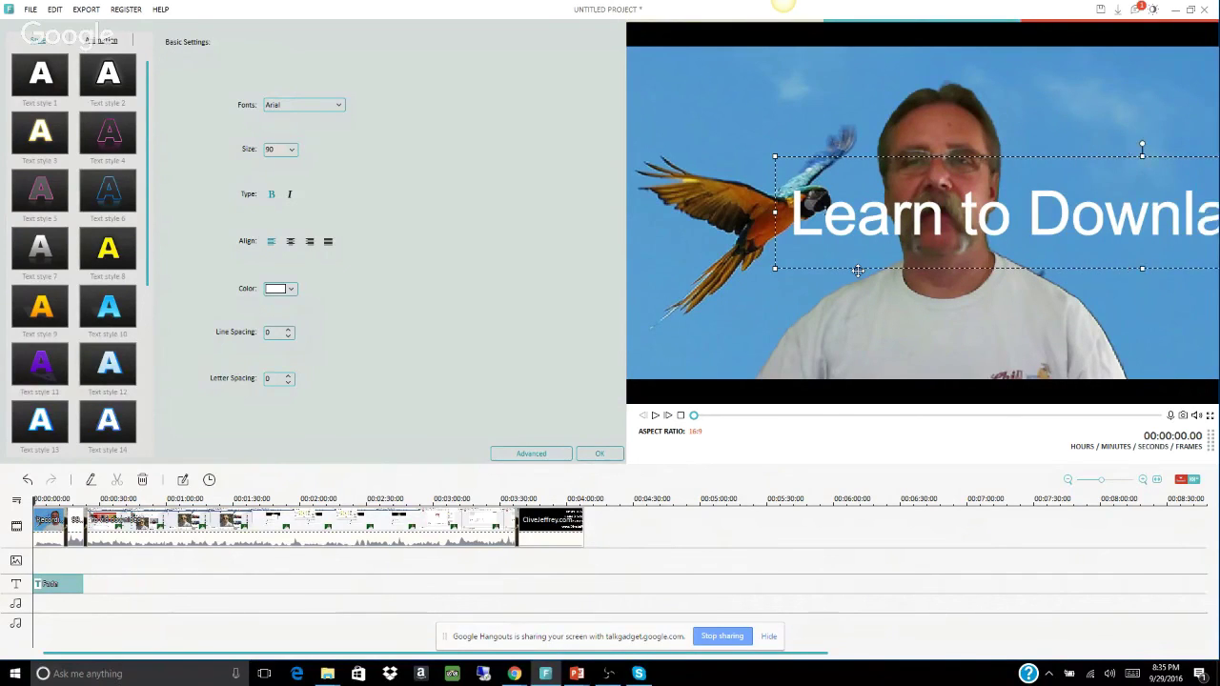
type("d")
Set the font size of the Fade title to 40.
left_click(292, 150)
scroll(284, 186, "up", 5)
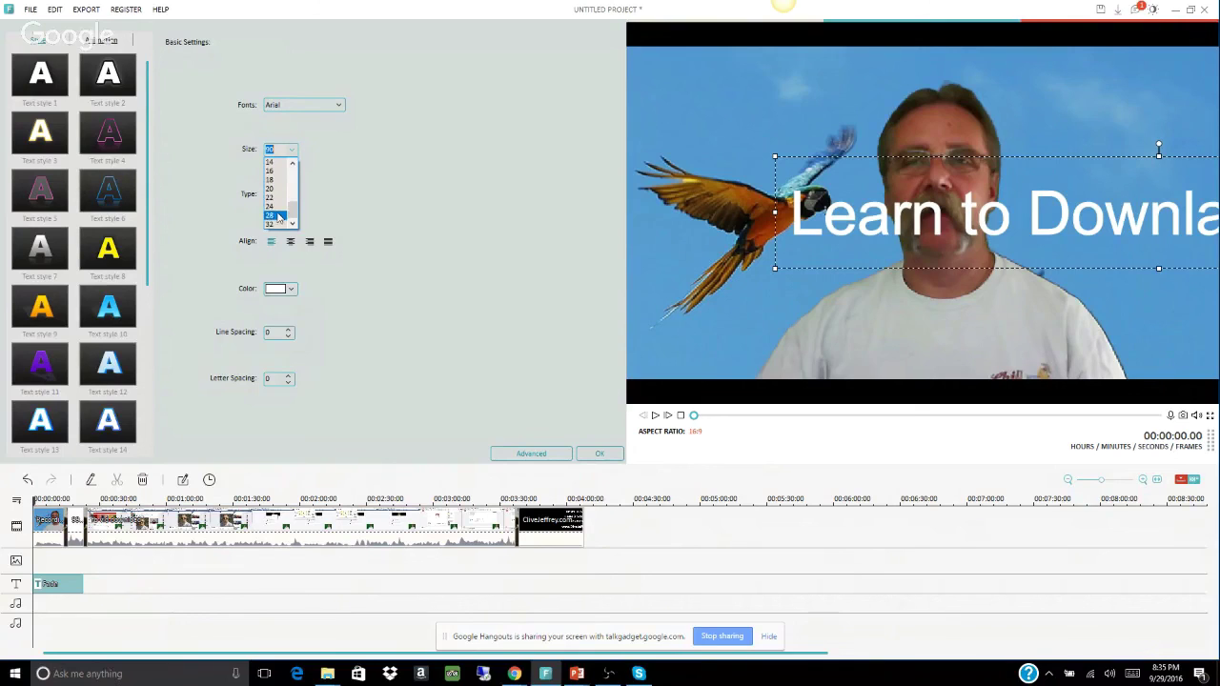
left_click(279, 216)
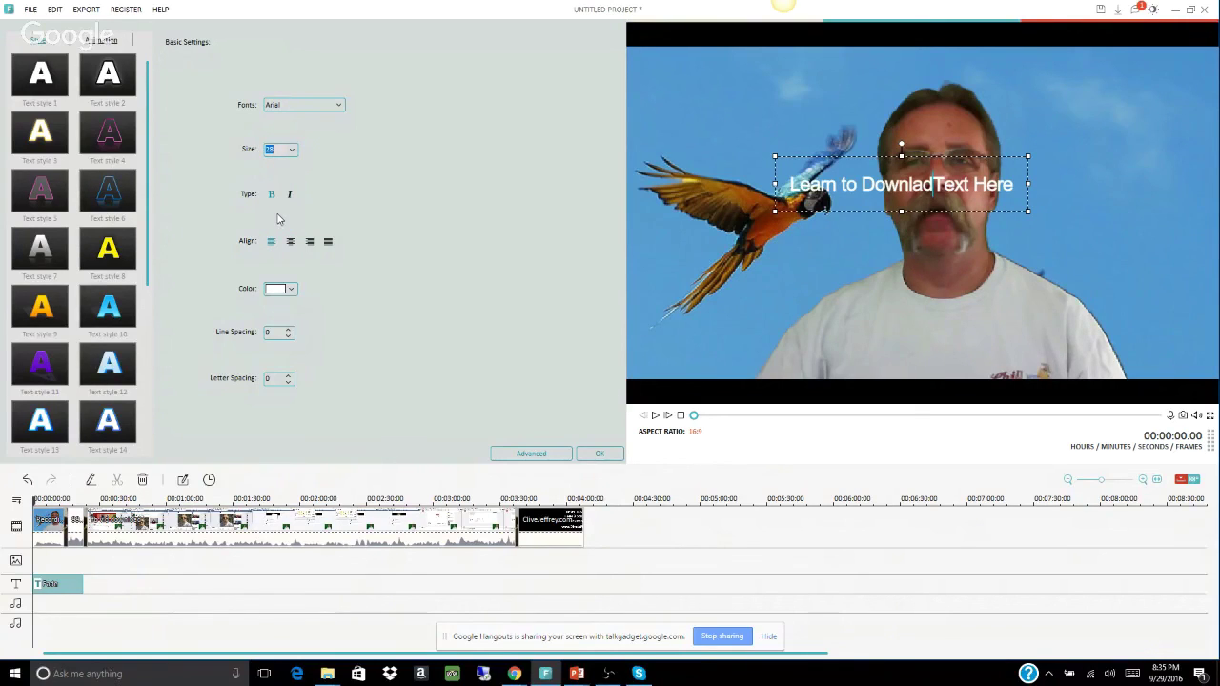
left_click(293, 150)
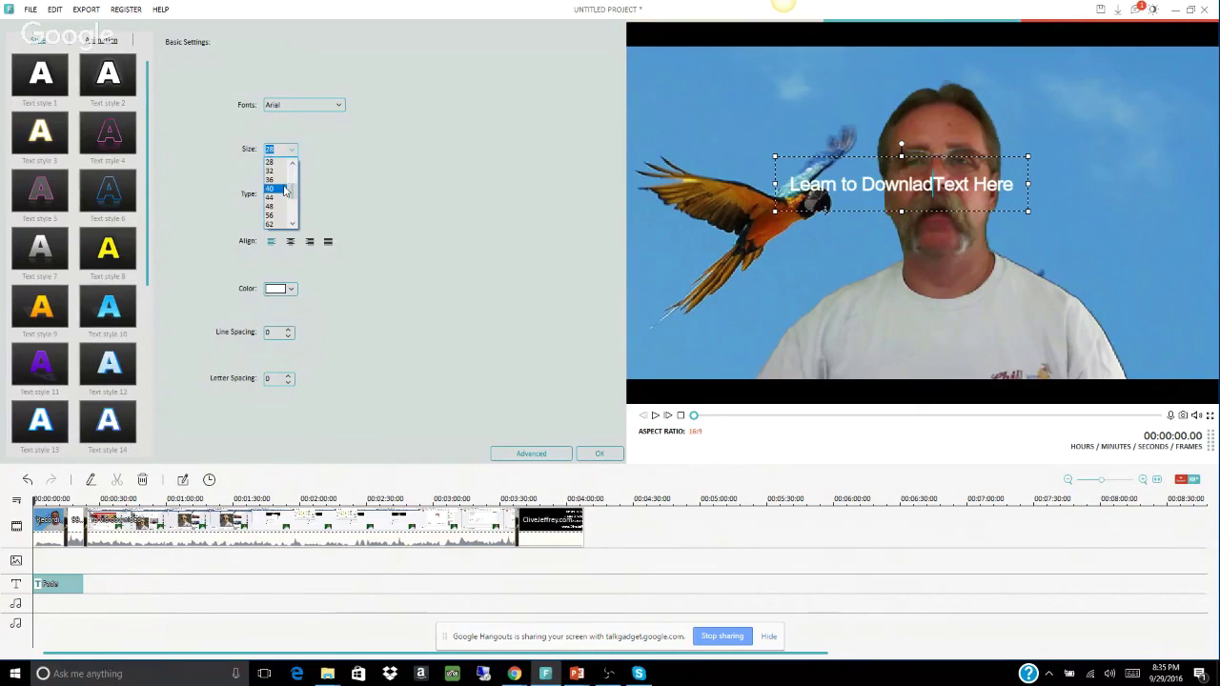
left_click(283, 189)
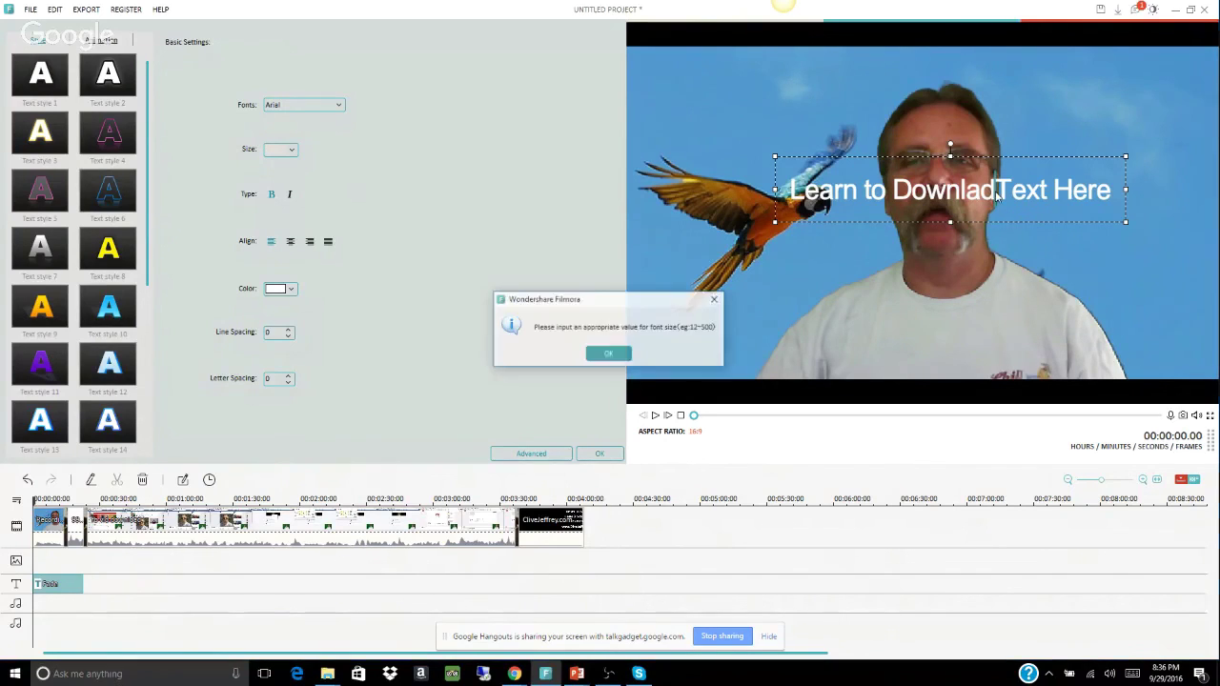
left_click(996, 195)
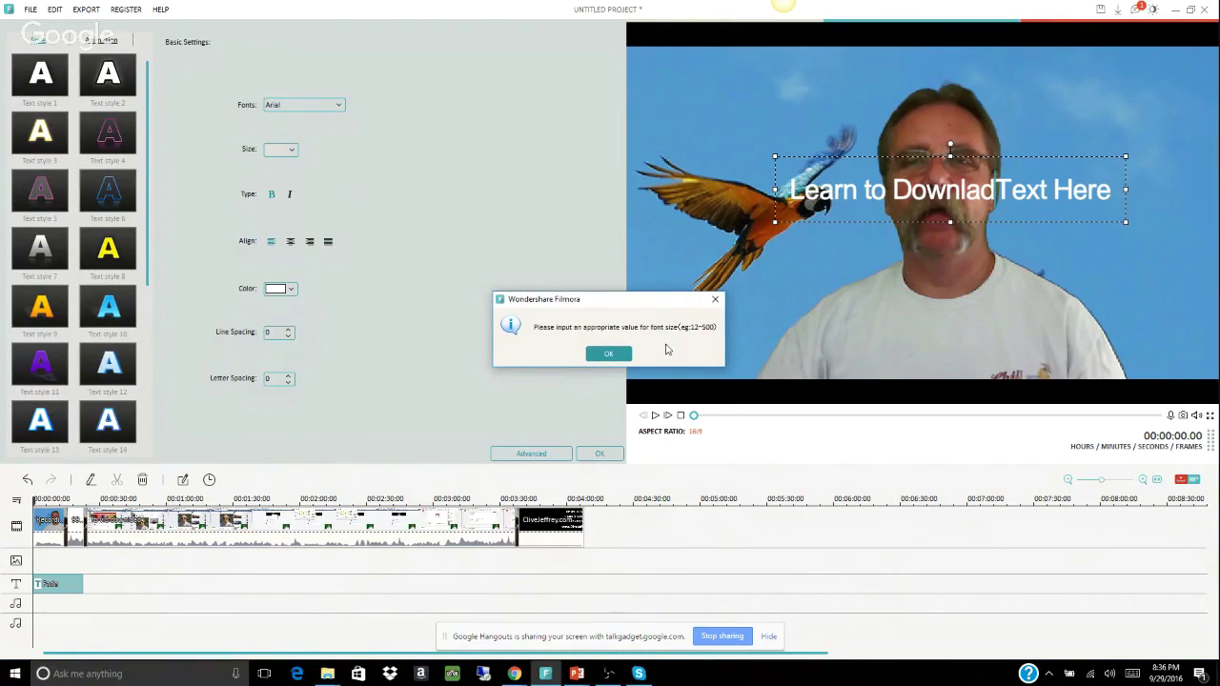
left_click(608, 353)
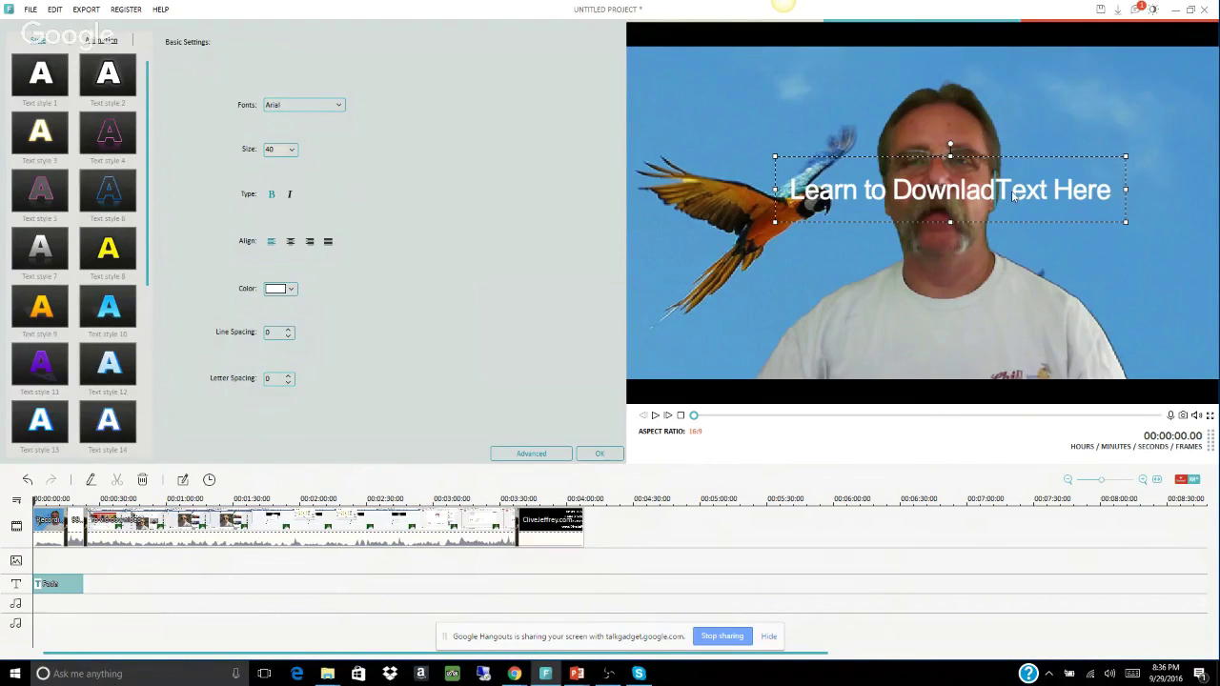
Remove the placeholder words "Text Here" and correct the title's wording to "Learn to Download".
key("Delete")
key("Delete")
key("Delete")
key("Delete")
key("Delete")
key("Delete")
key("Delete")
key("Delete")
key("Delete")
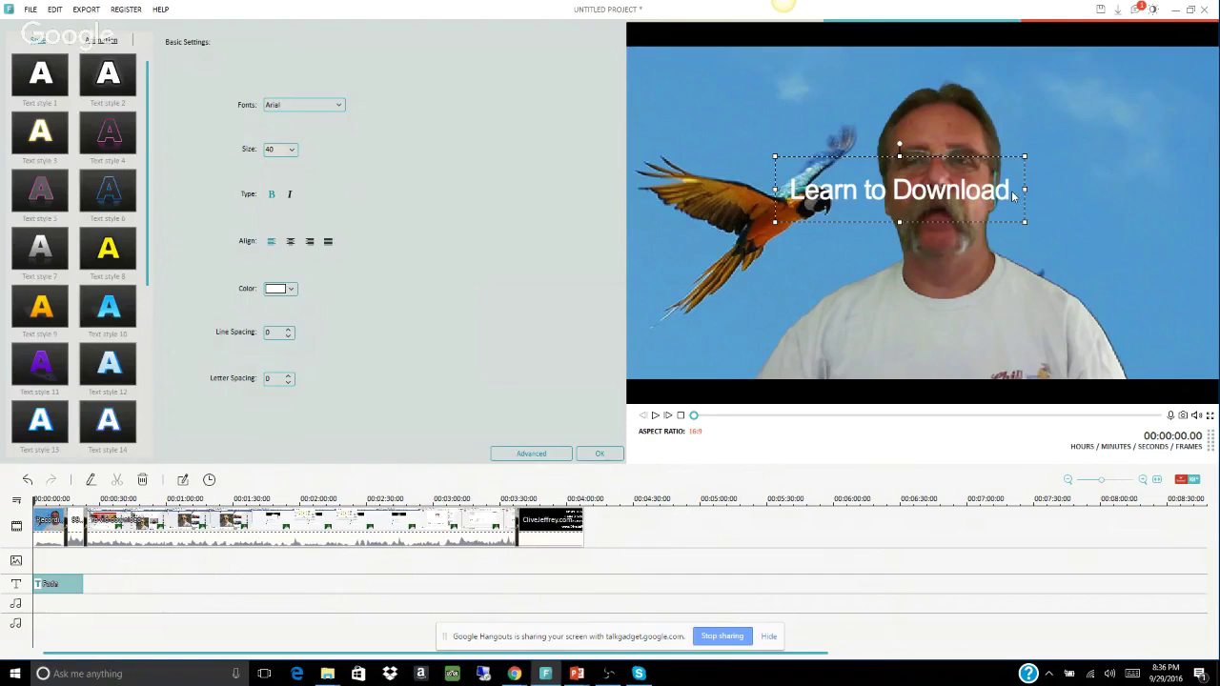
Append "Facebook Live Videos" to the title and place it along the lower edge of the video frame.
type("Fav")
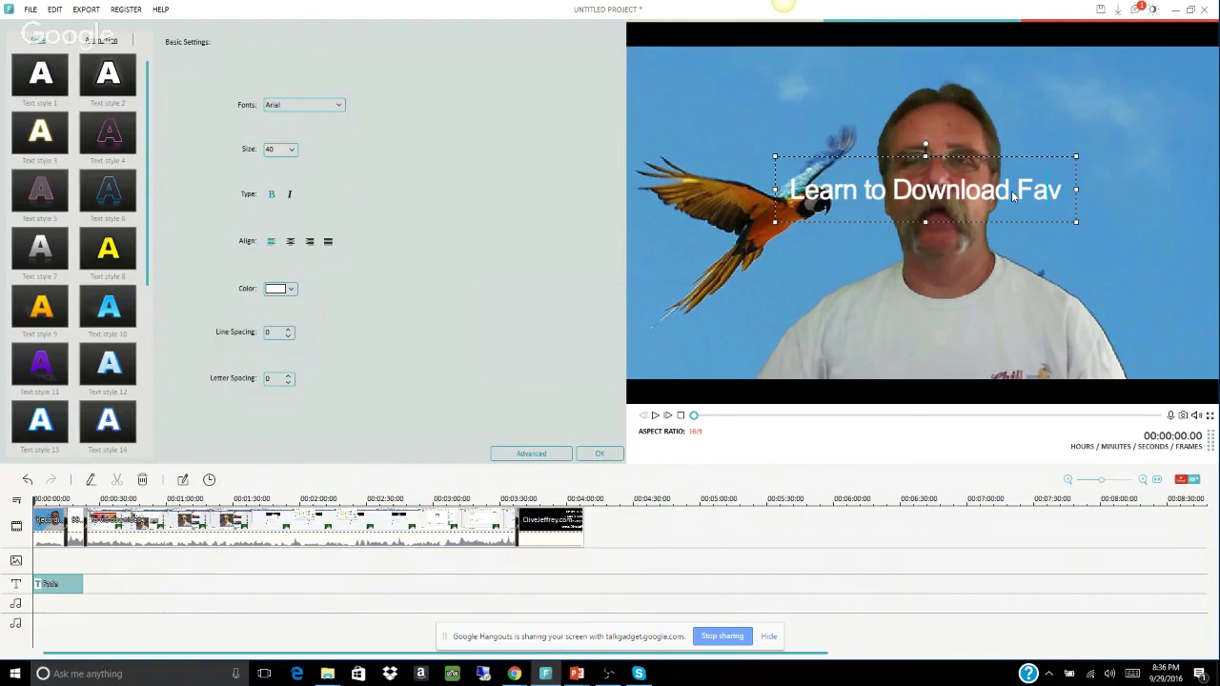
key("BackSpace")
type("cebook")
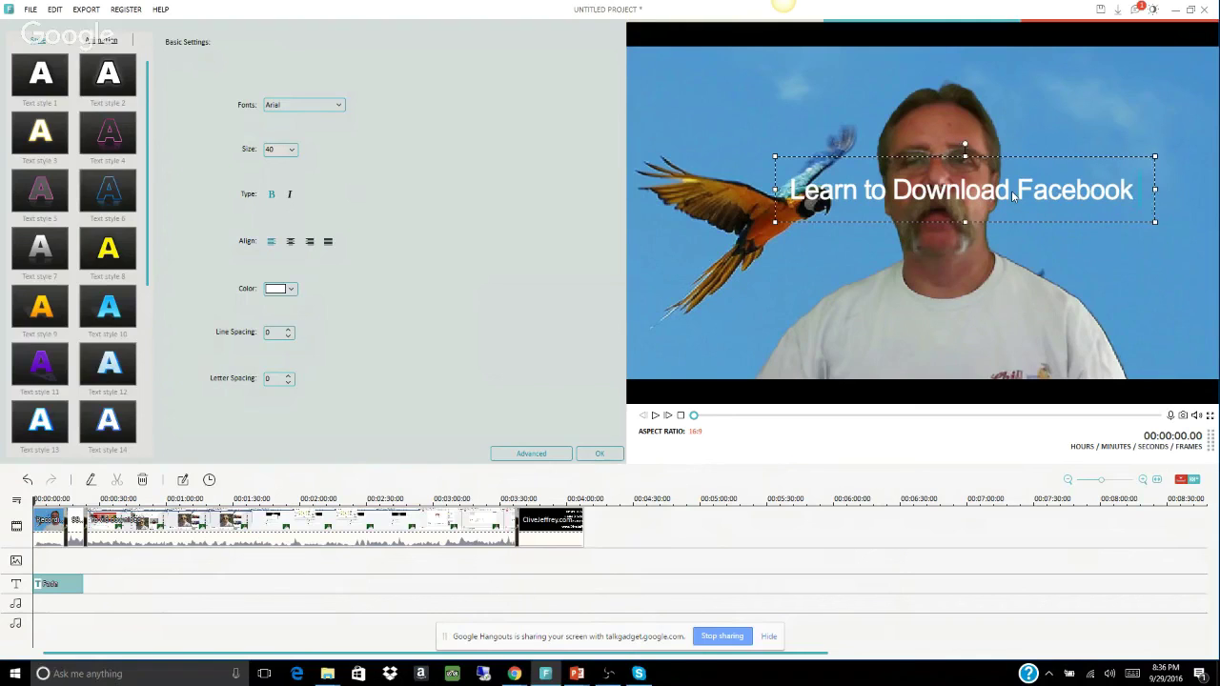
type(" Live Vi")
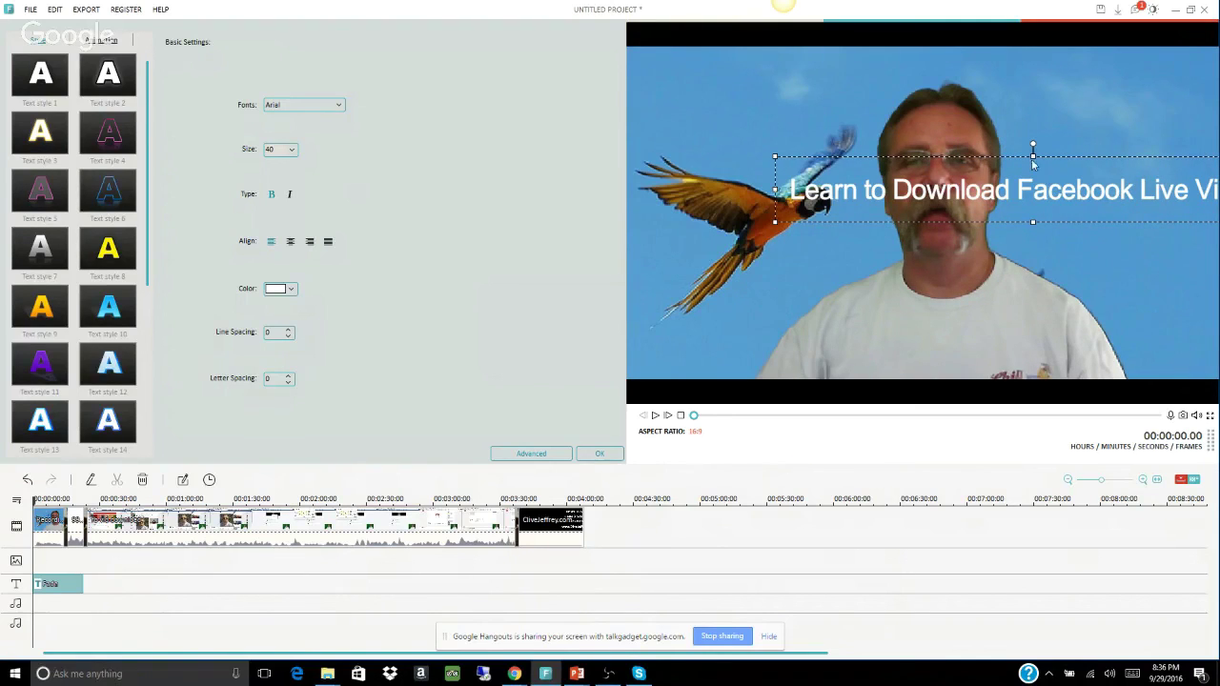
left_click_drag(1045, 153, 934, 309)
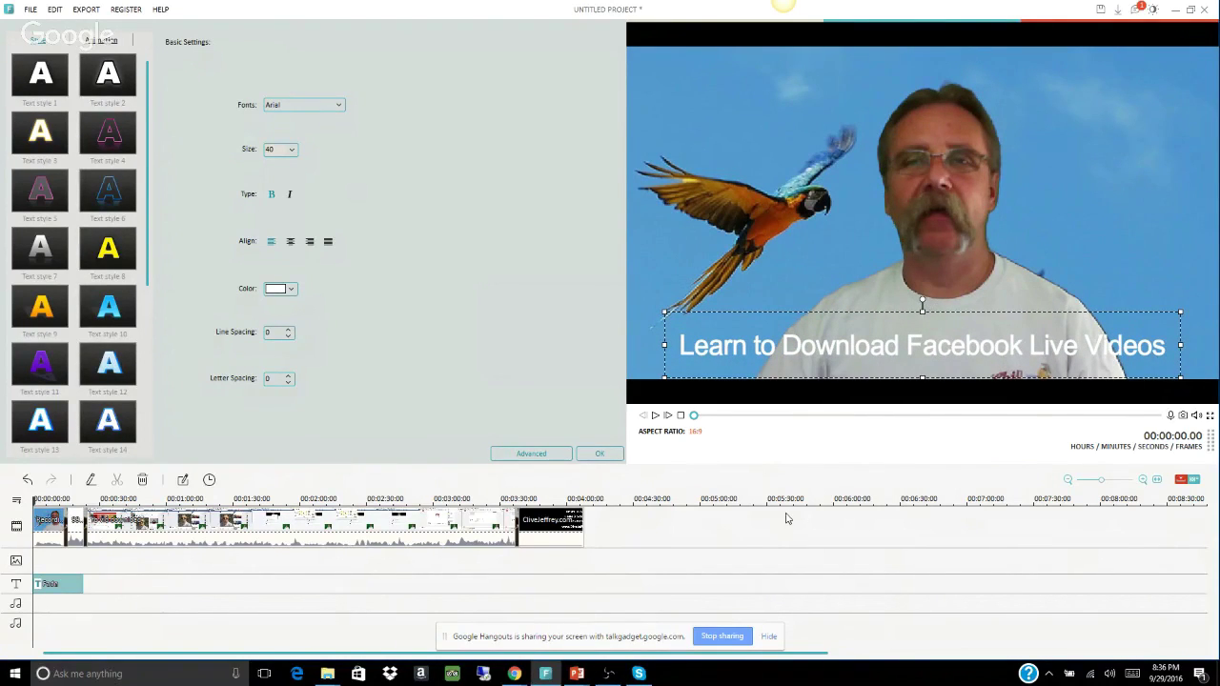
left_click(599, 455)
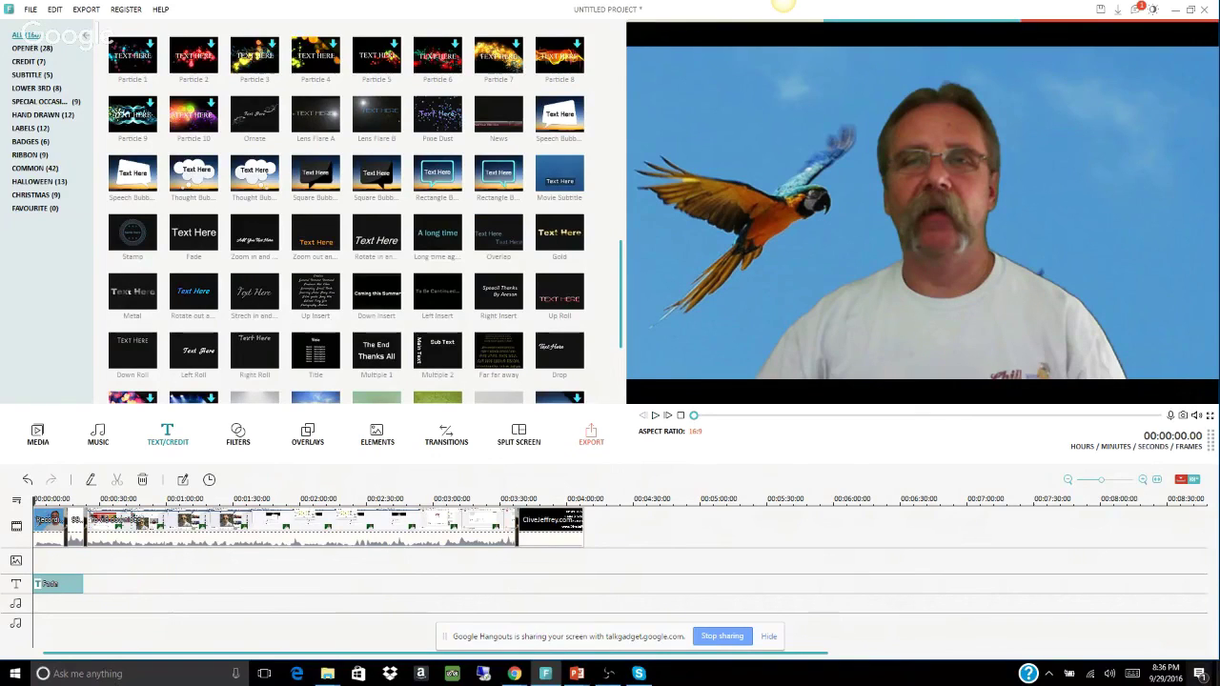
Mute the computer's speakers and play the project from the start to about 23 seconds to check the title.
left_click(1111, 674)
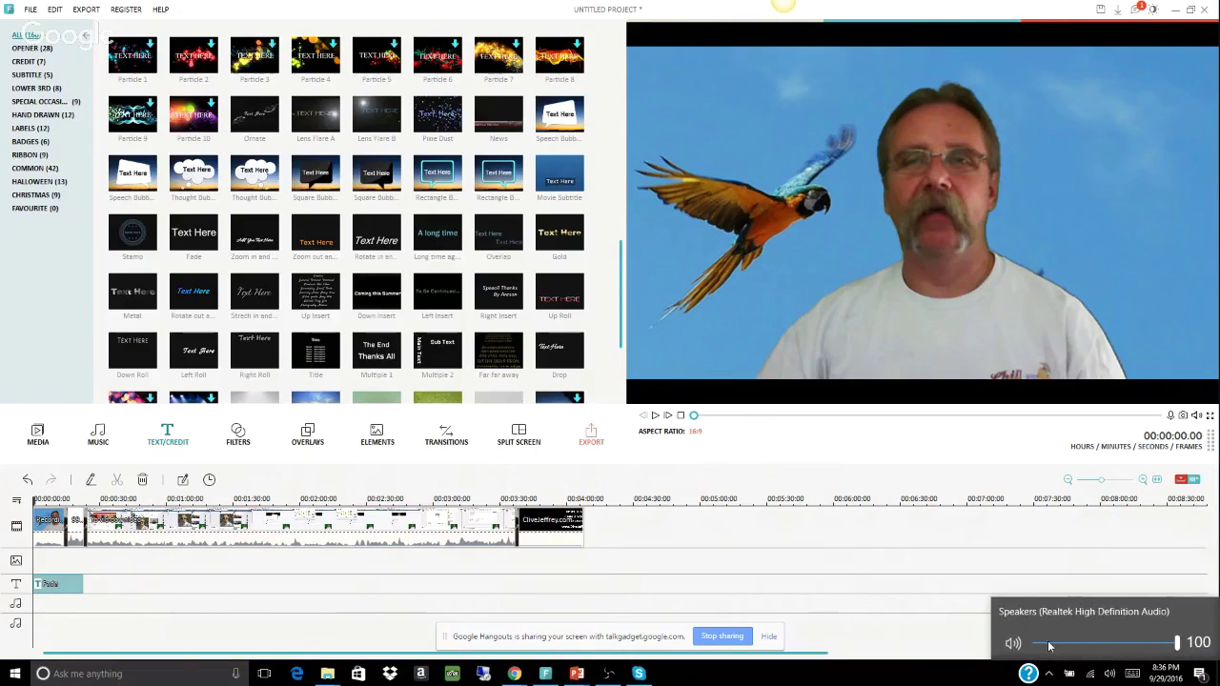
key("XF86AudioMute")
left_click(656, 417)
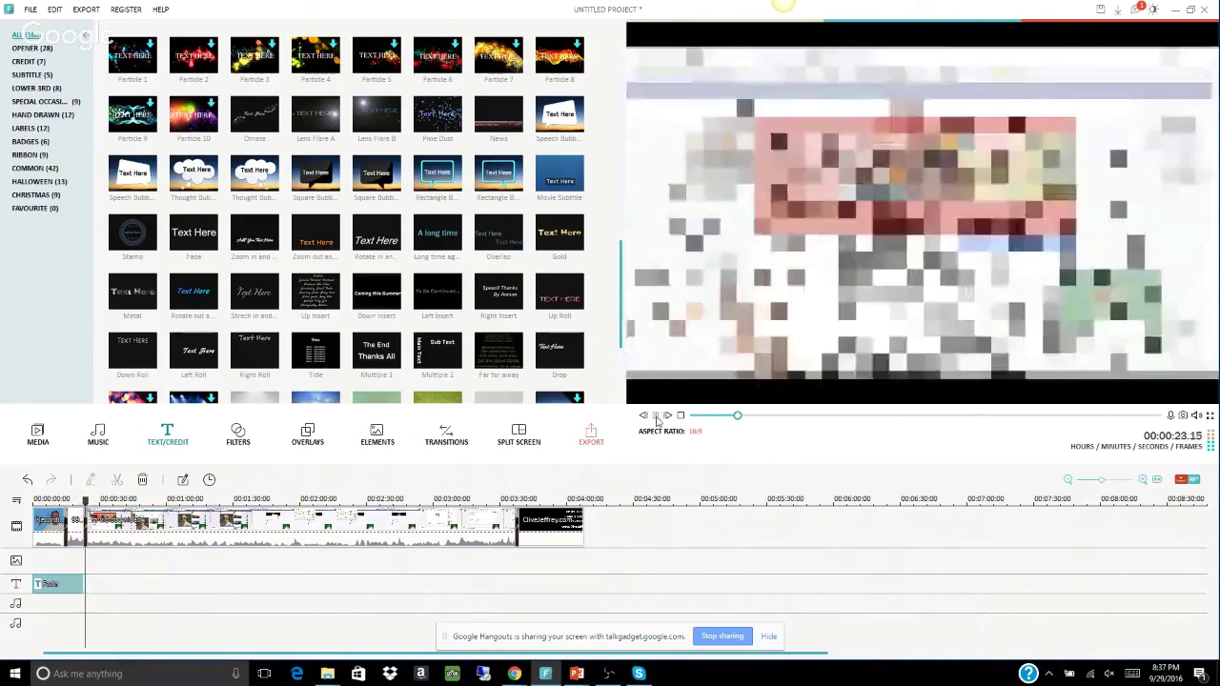
left_click(655, 415)
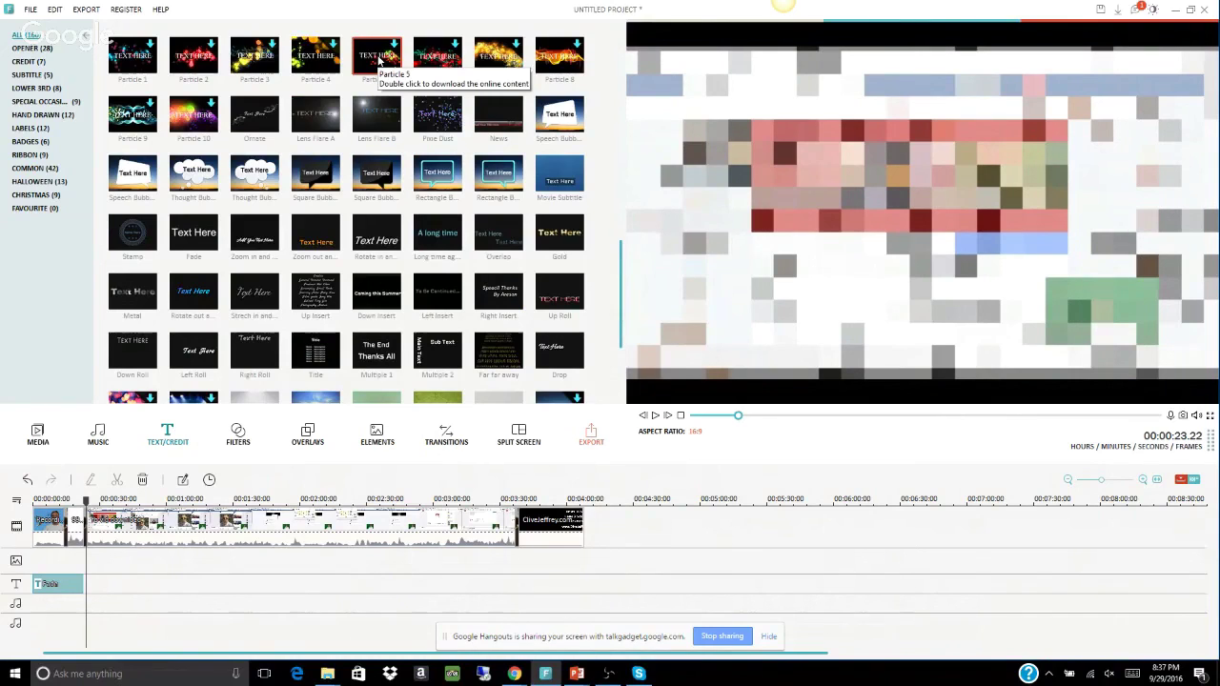
Preview the Water Color and Viral Title 2 templates from the lower third titles.
scroll(346, 220, "up", 3)
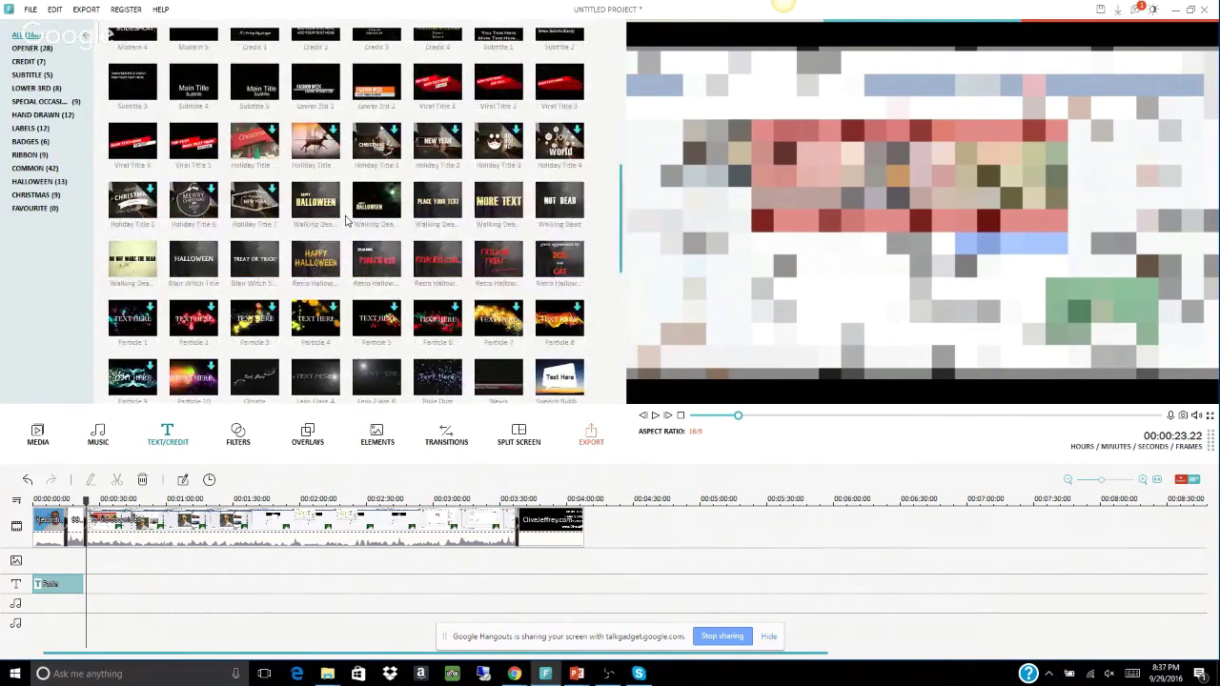
scroll(346, 221, "up", 5)
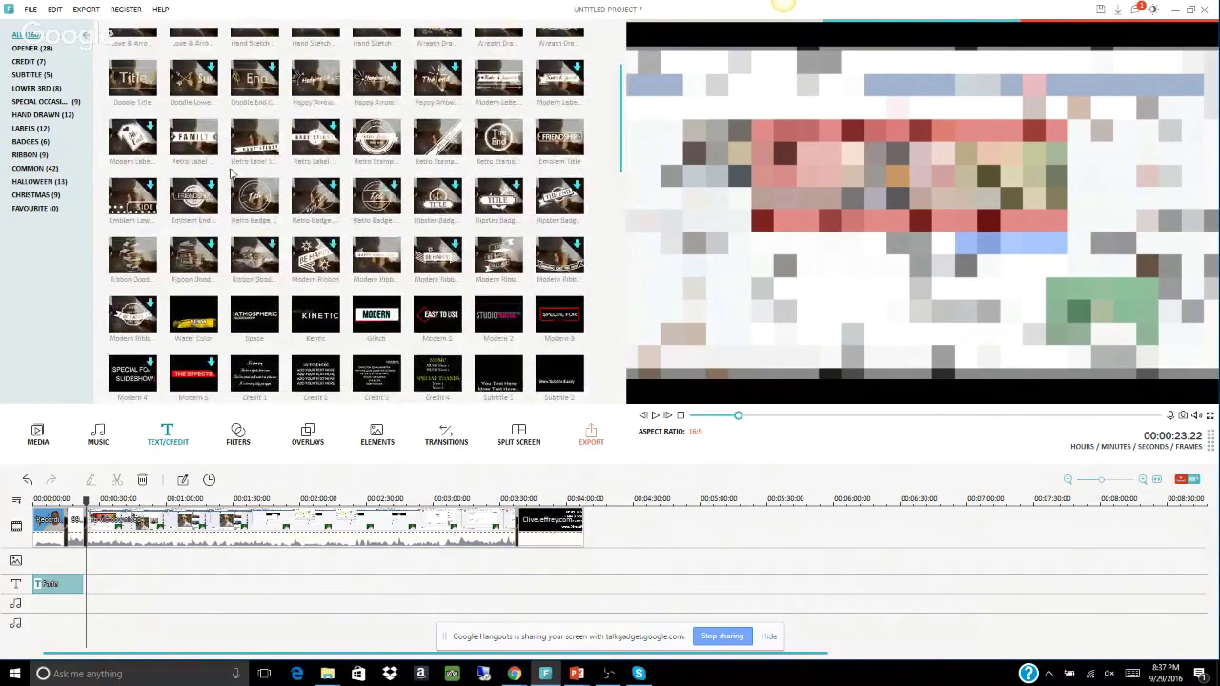
left_click(38, 88)
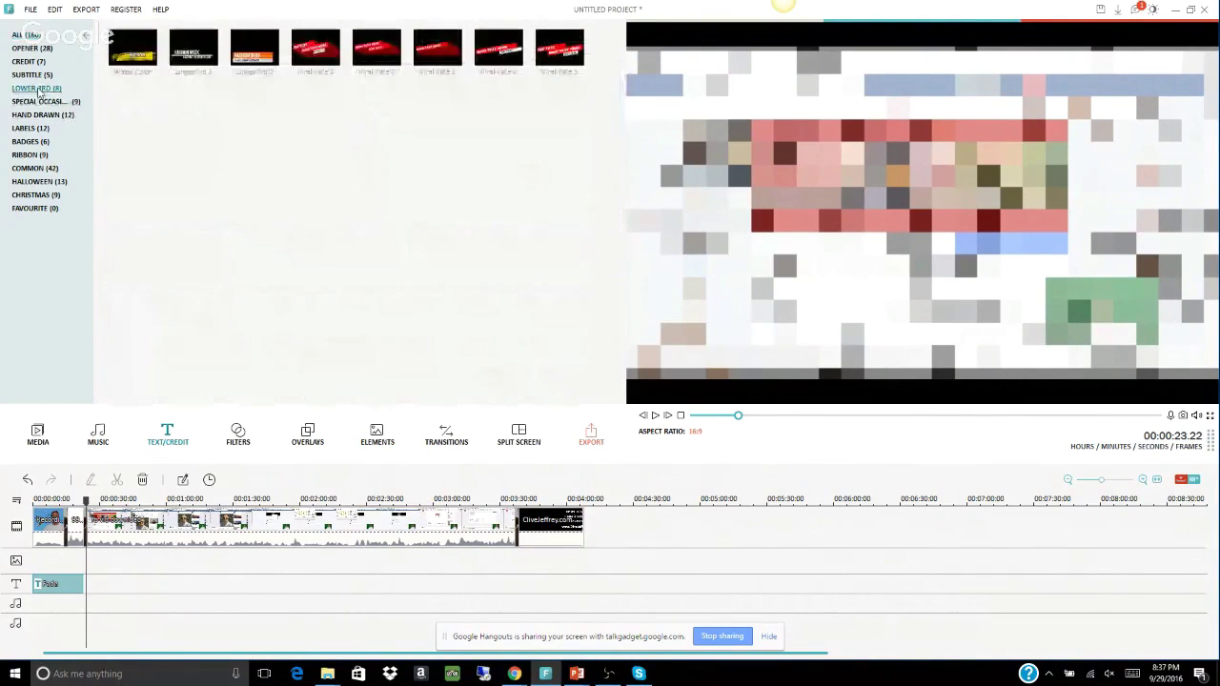
left_click(140, 57)
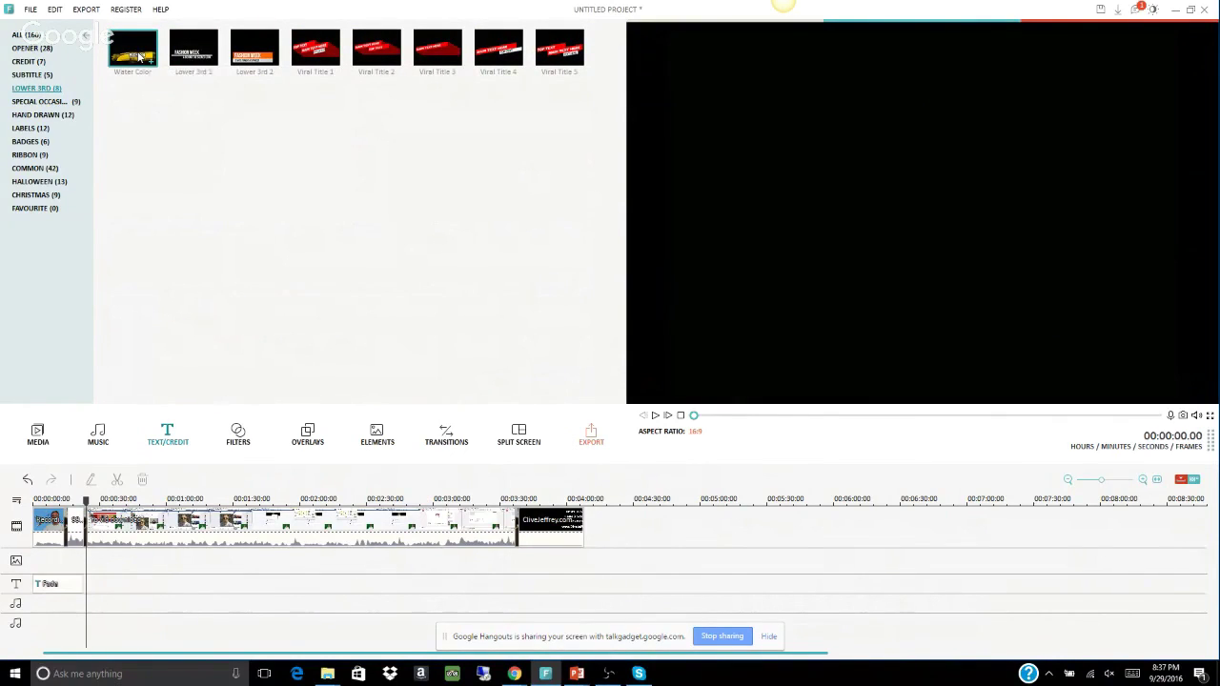
left_click(654, 417)
left_click(374, 60)
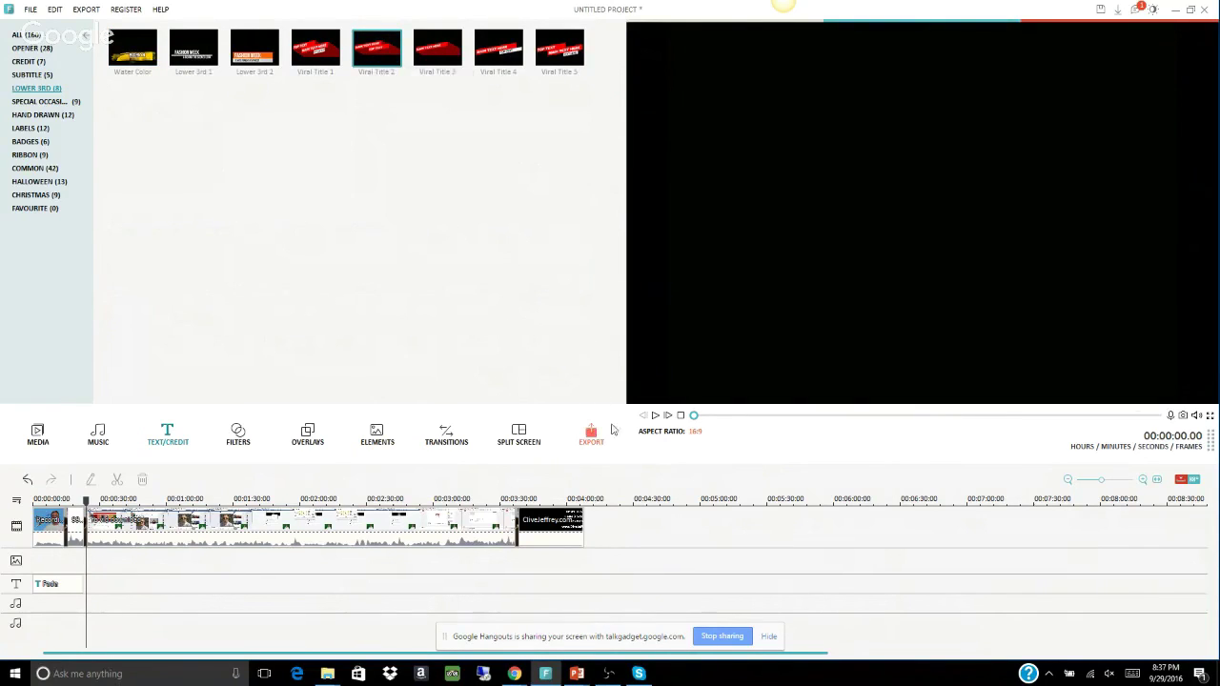
left_click(655, 416)
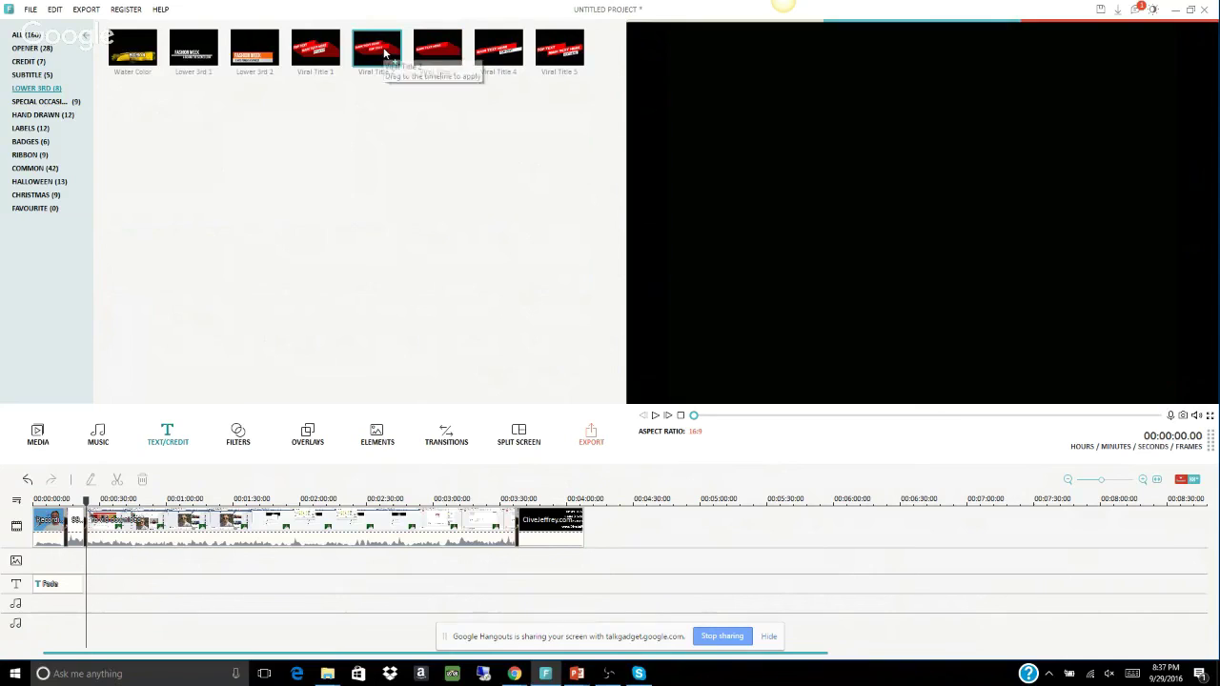
Add the Viral Title 2 lower third after the Fade title on the text track and extend it to about 1:07.
left_click(387, 76)
left_click_drag(387, 76, 183, 596)
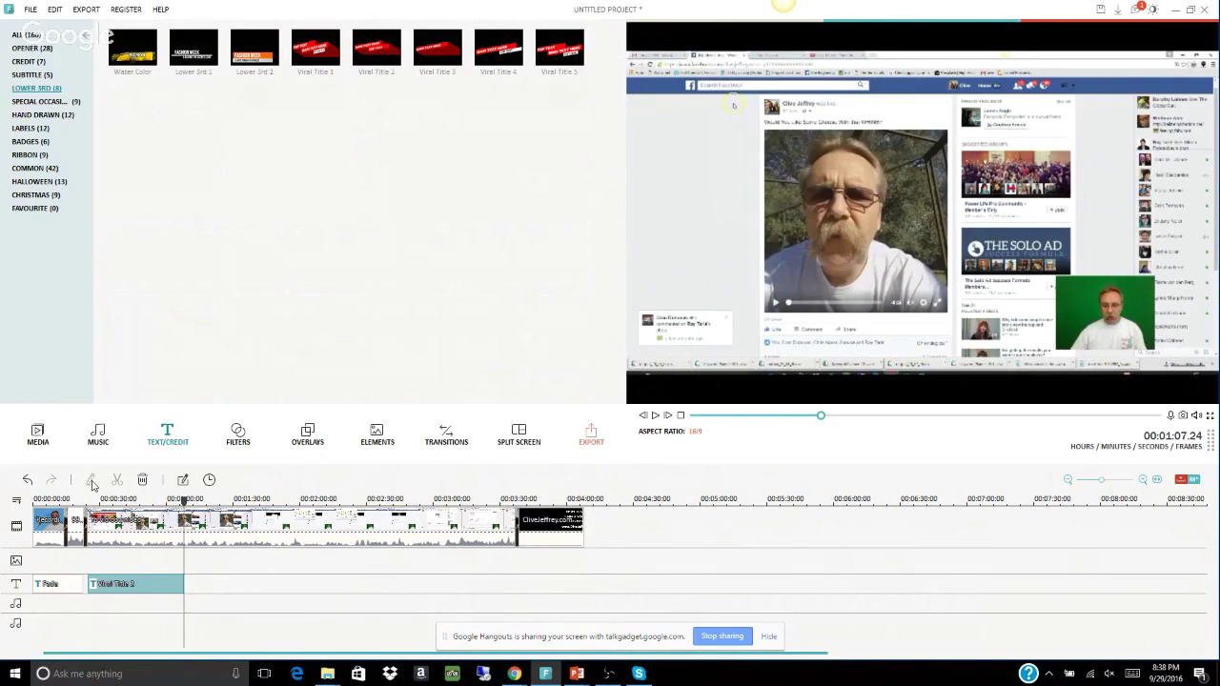
Try replacing the main text of the Viral Title 2 lower third with the presenter's website address.
left_click(184, 481)
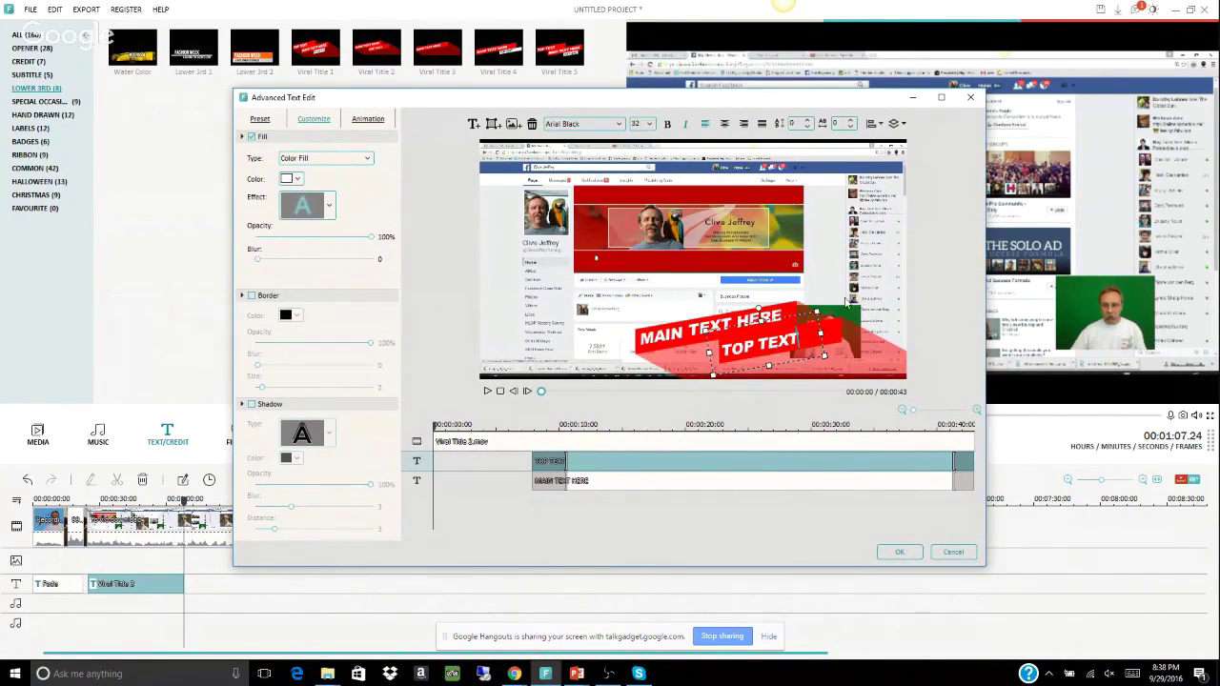
left_click(791, 335)
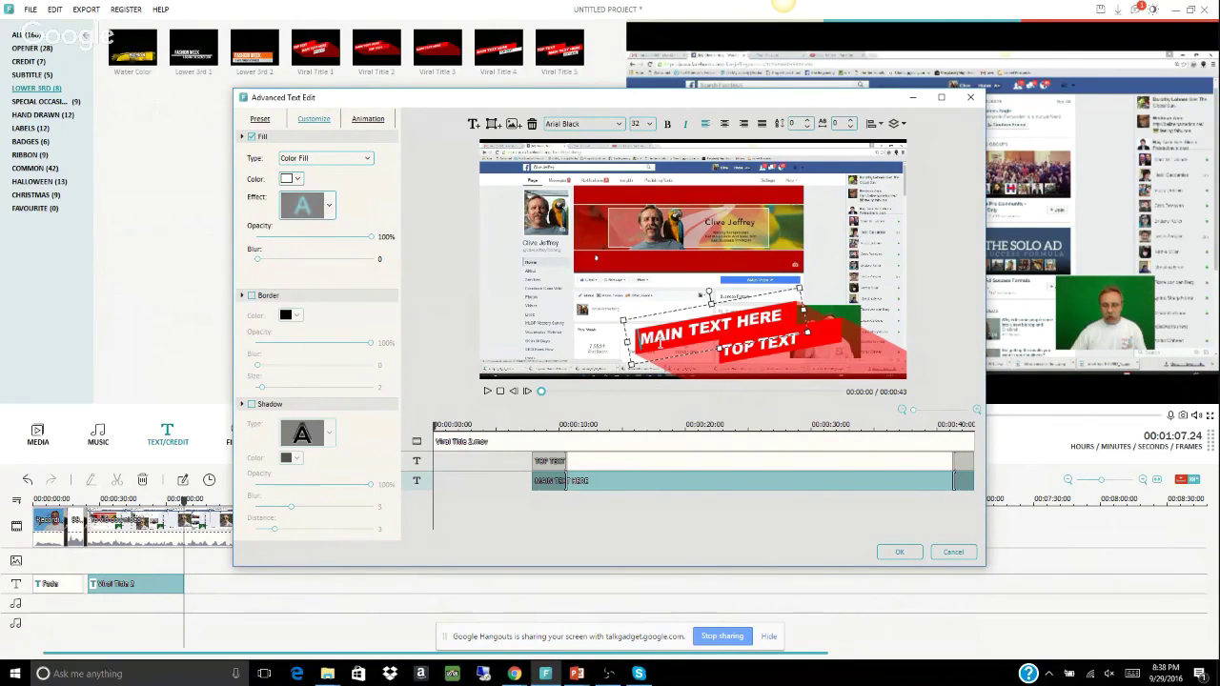
key("Delete")
key("Delete")
key("Delete")
key("Delete")
key("Delete")
key("Delete")
key("Delete")
key("Delete")
key("Delete")
key("Delete")
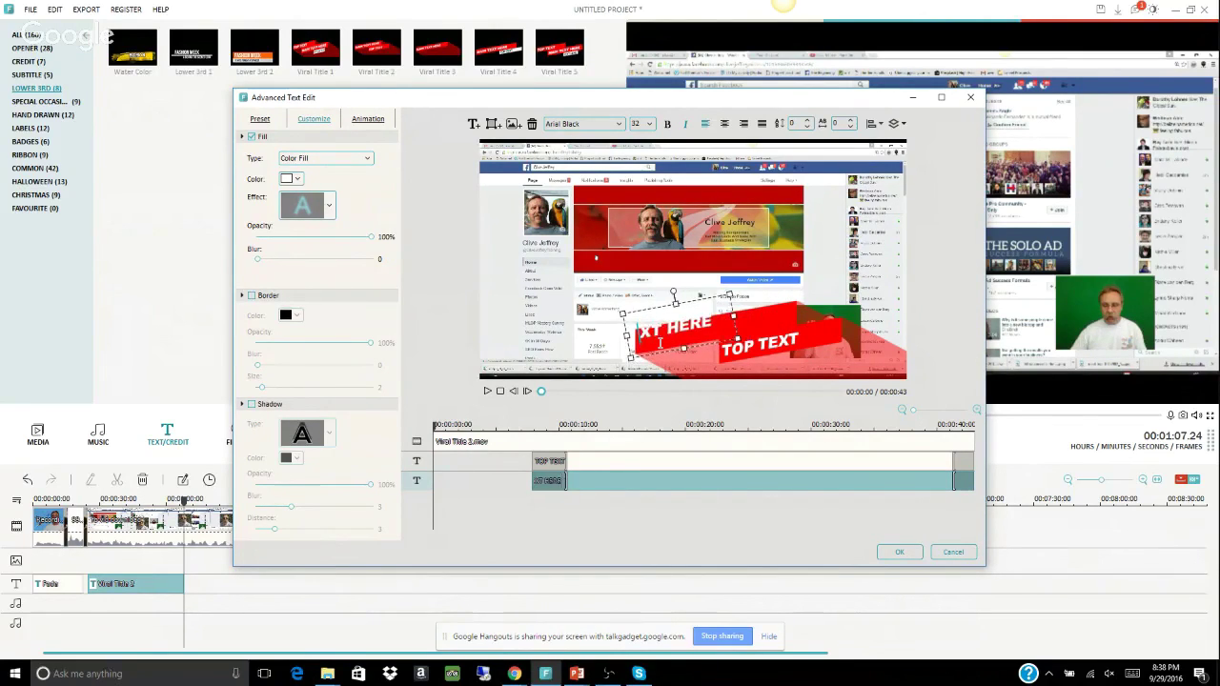
key("Delete")
key("Delete")
key("Delete")
key("Delete")
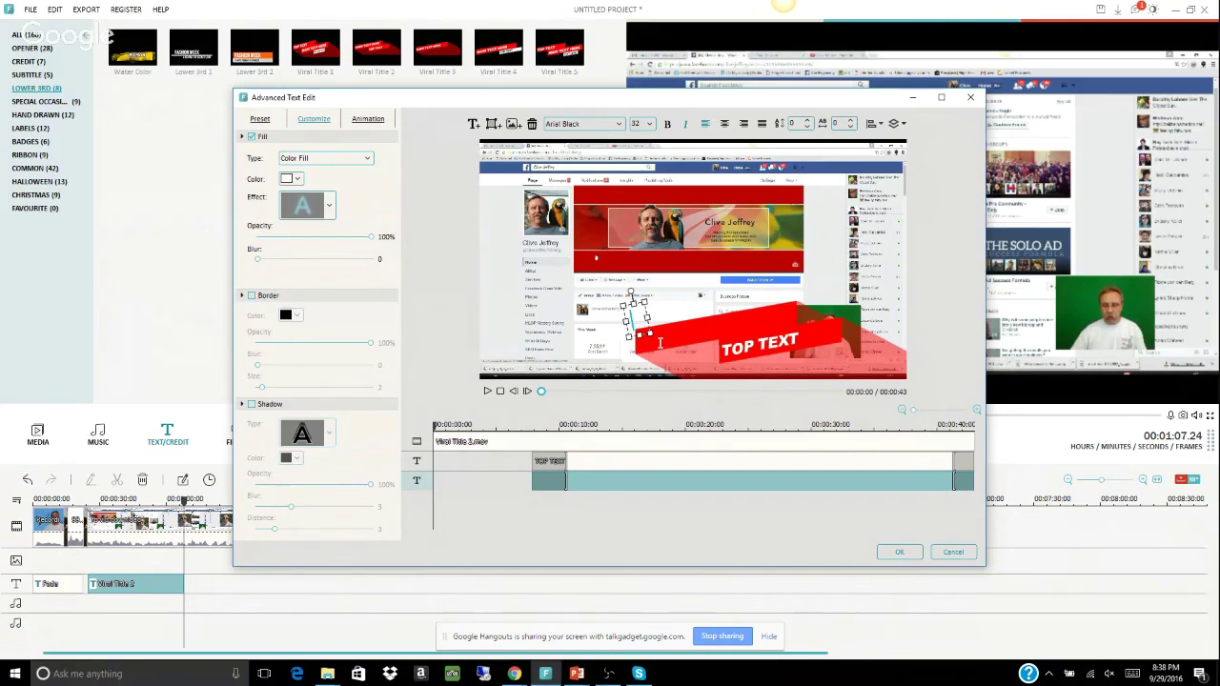
type("CliveJe")
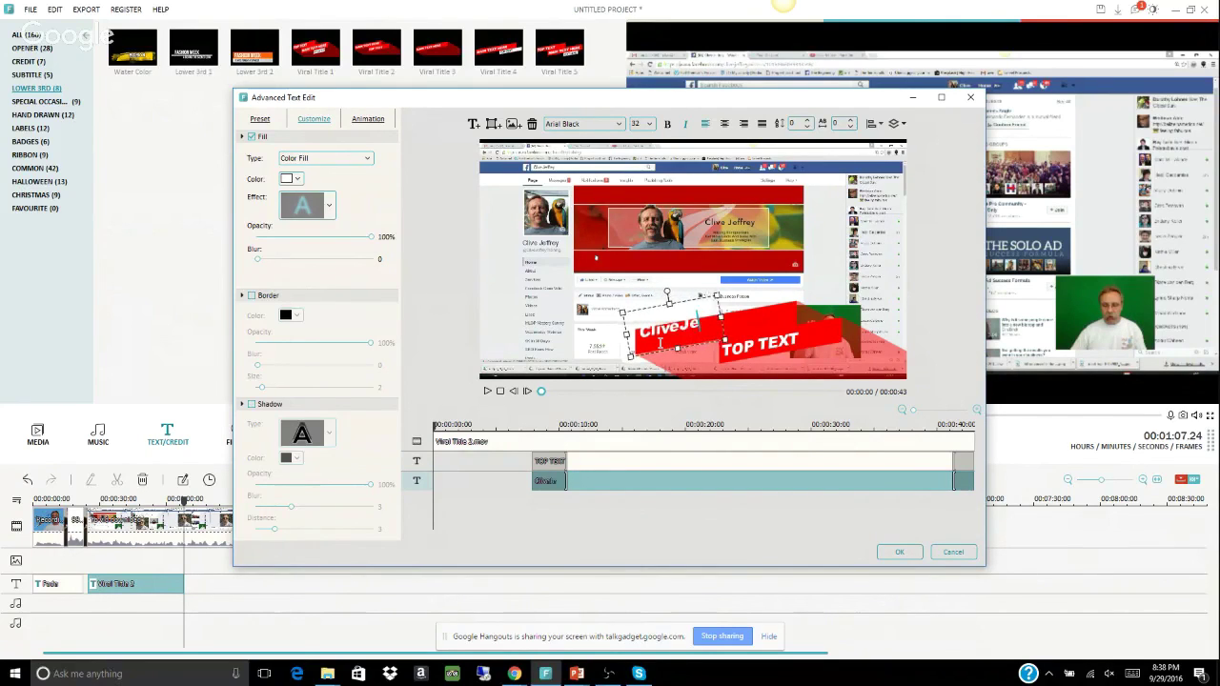
type("ffrey.Co")
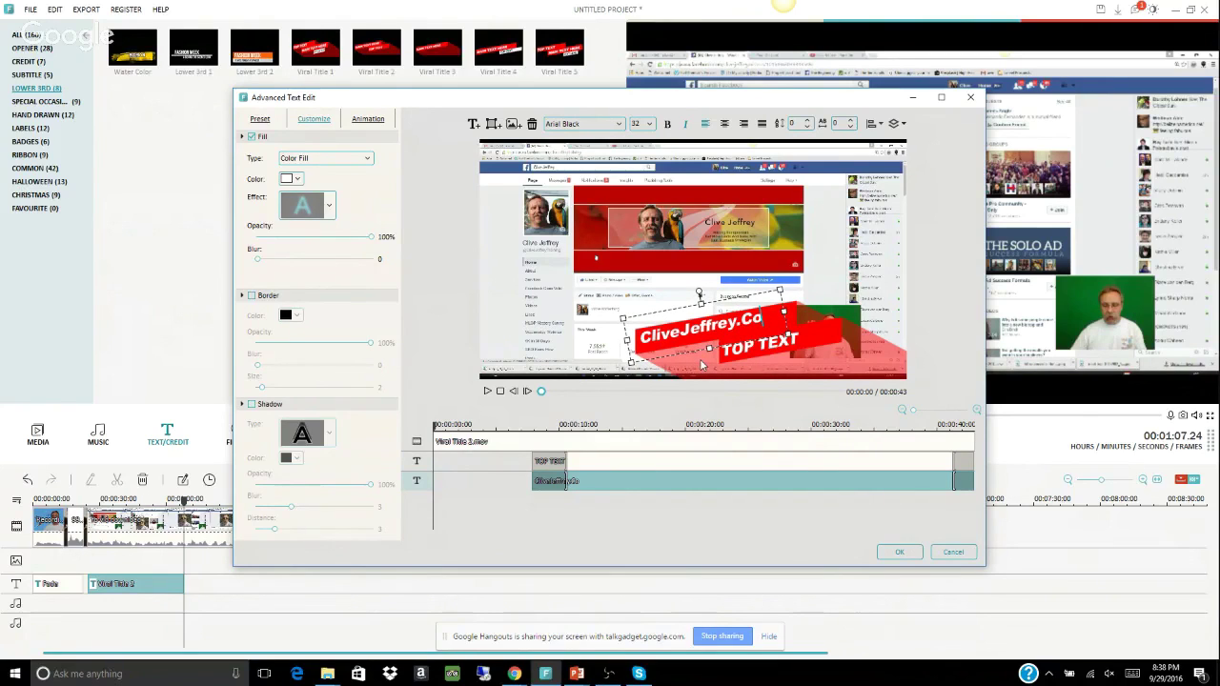
type("m")
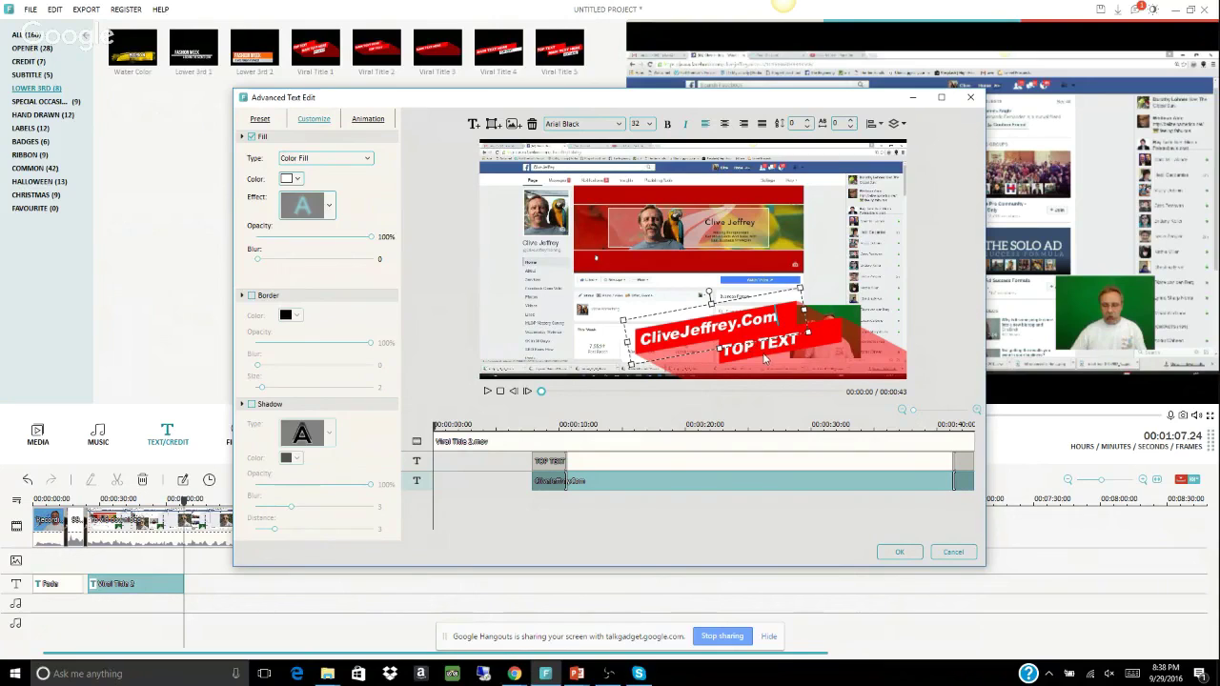
Close the Viral Title 2 text editor without saving the changes and delete that lower third from the text track.
left_click(816, 362)
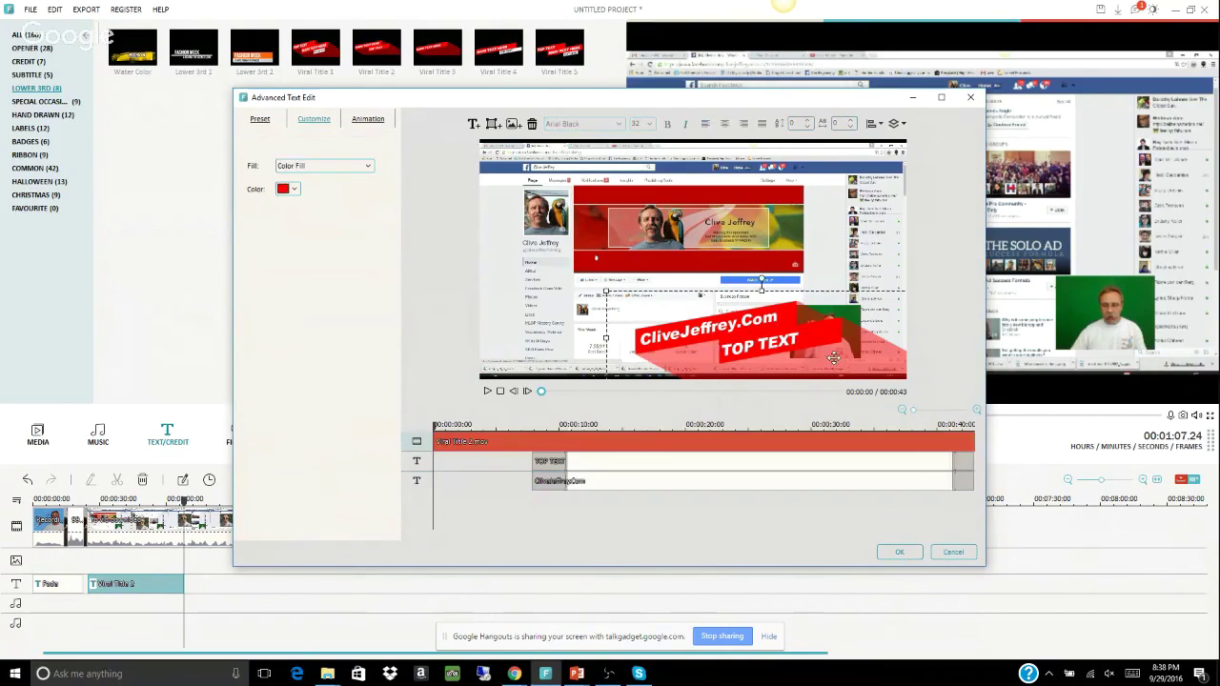
left_click(809, 343)
left_click_drag(799, 340, 743, 330)
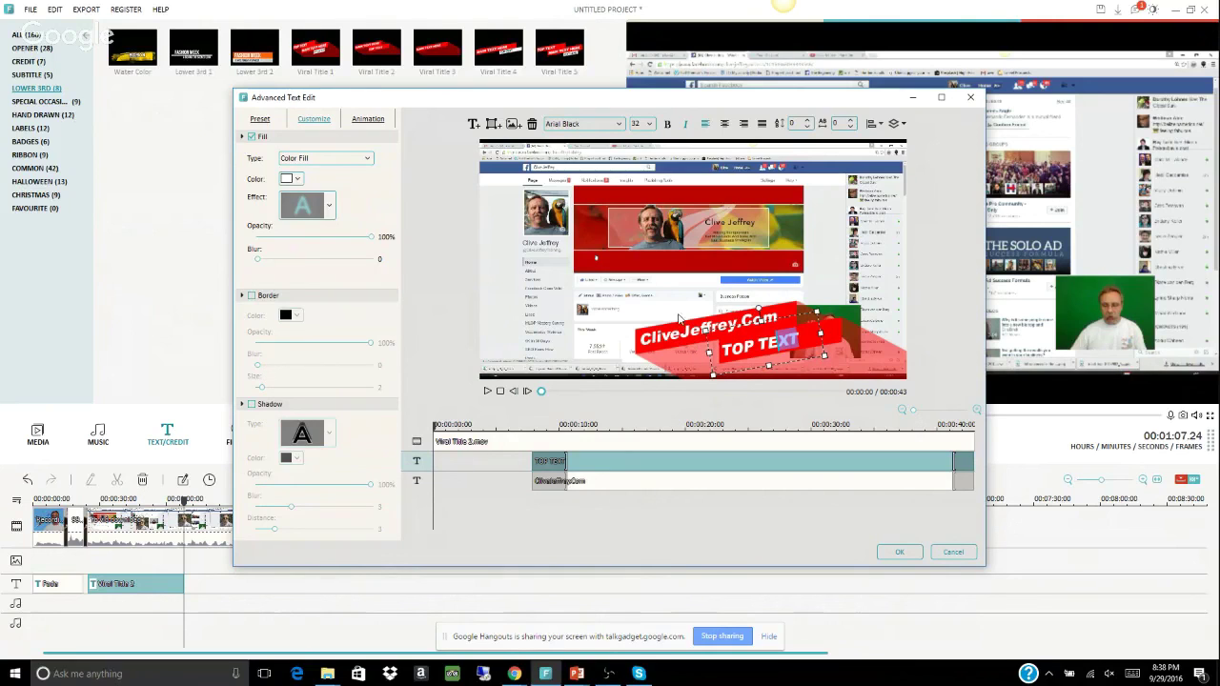
left_click(969, 98)
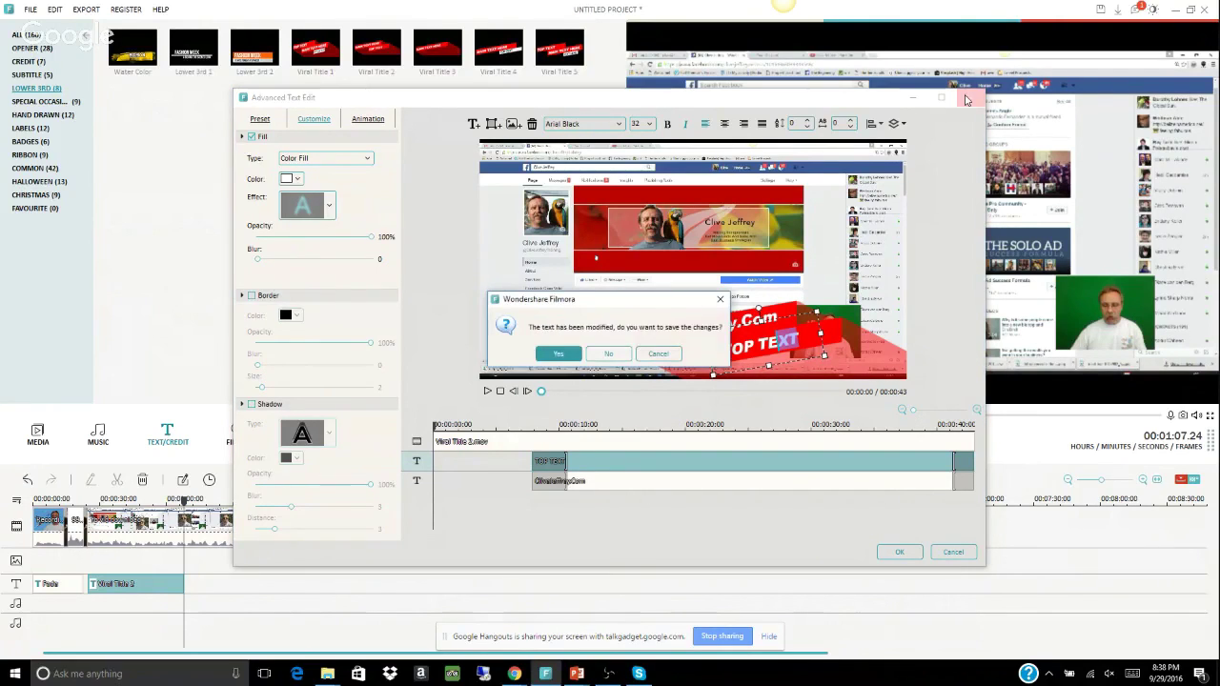
left_click(609, 355)
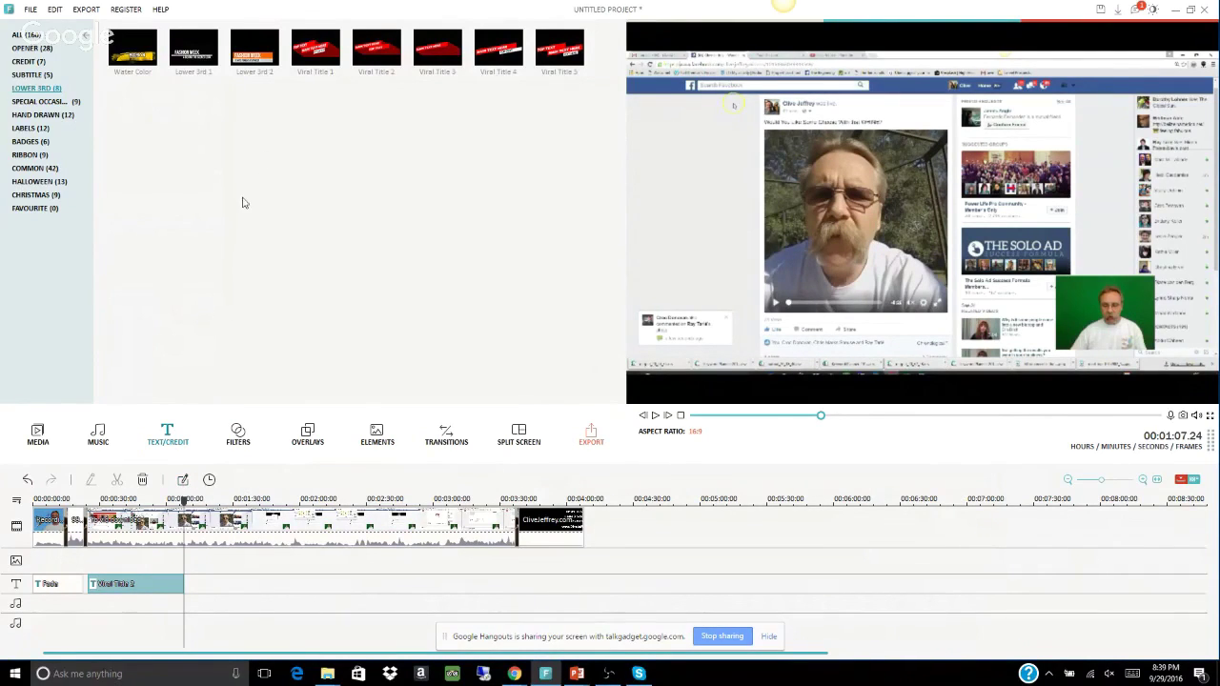
left_click(143, 481)
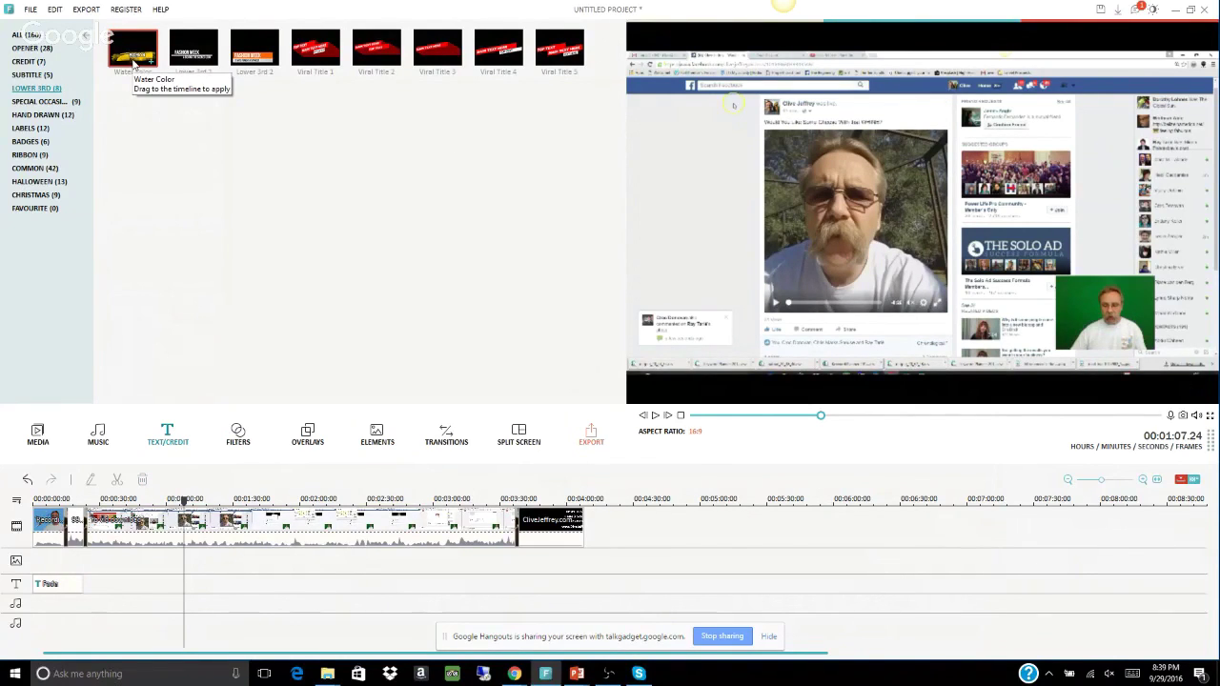
Browse the badge title templates and try previewing the Hipster Badge and Retro Badge designs.
left_click(34, 143)
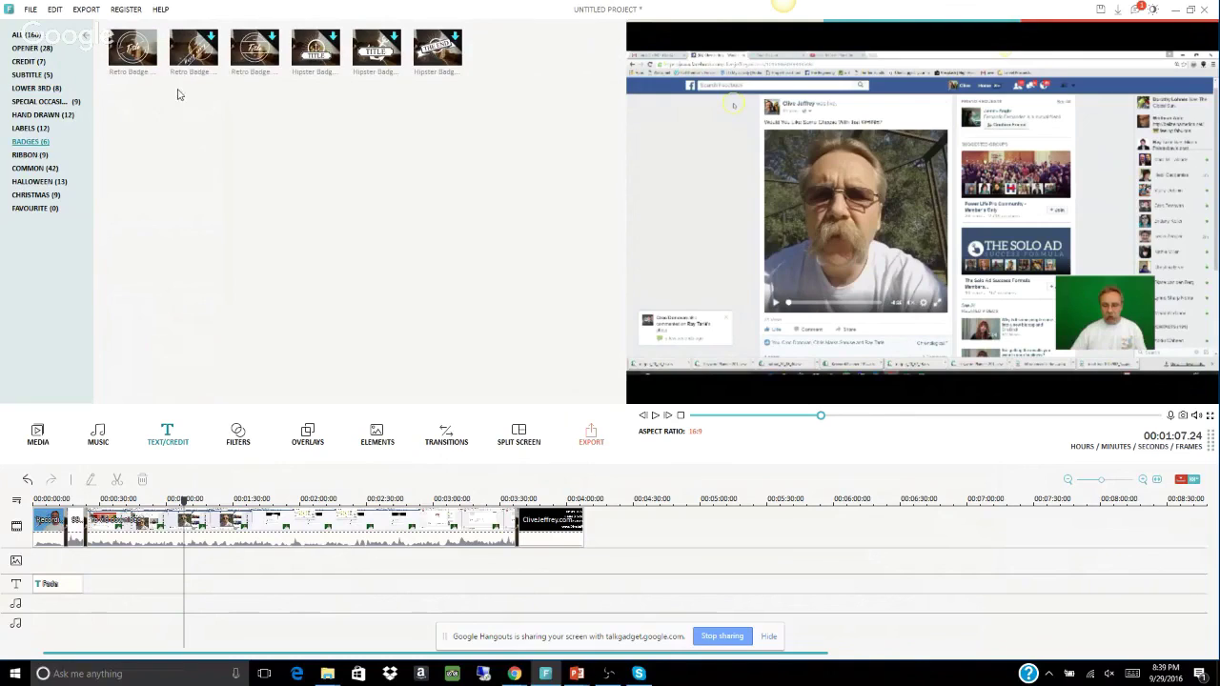
left_click(311, 55)
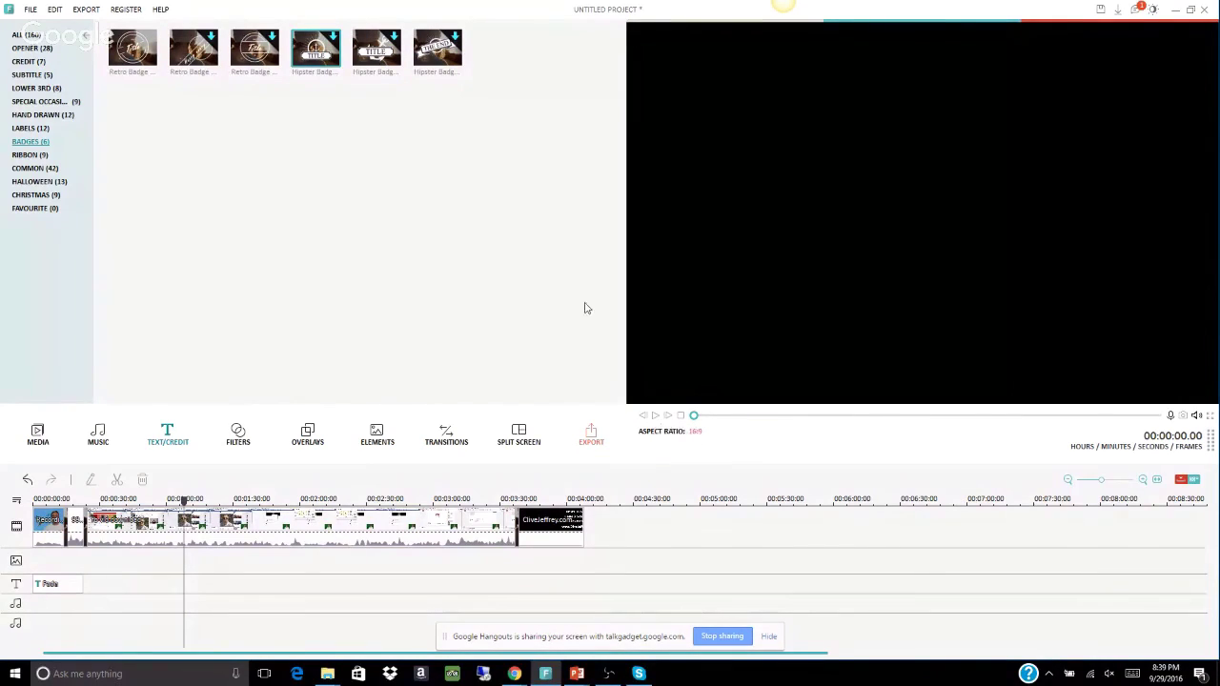
left_click(262, 52)
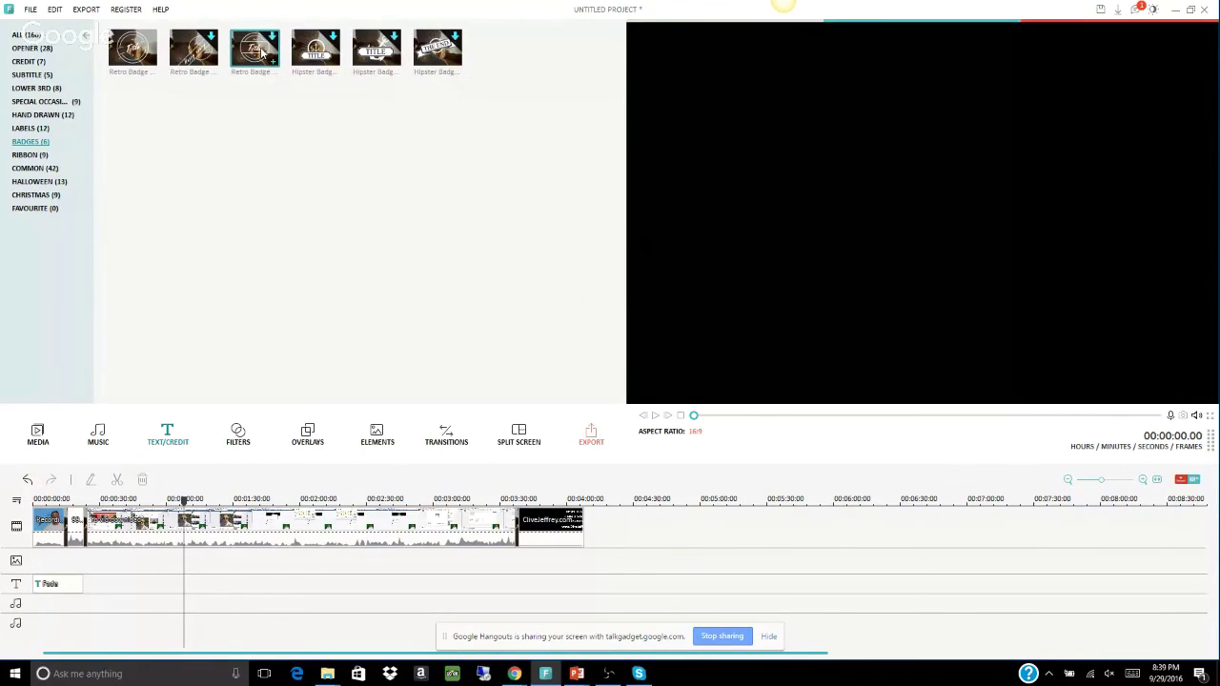
left_click_drag(261, 53, 705, 207)
left_click(316, 56)
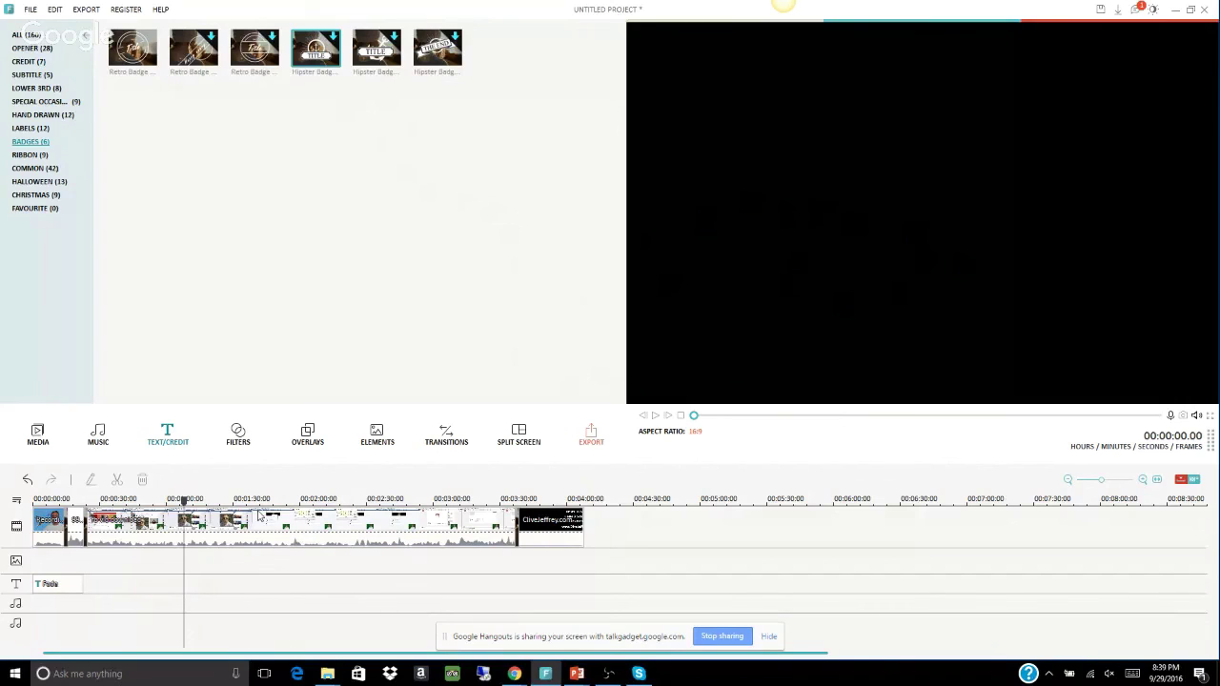
left_click(91, 536)
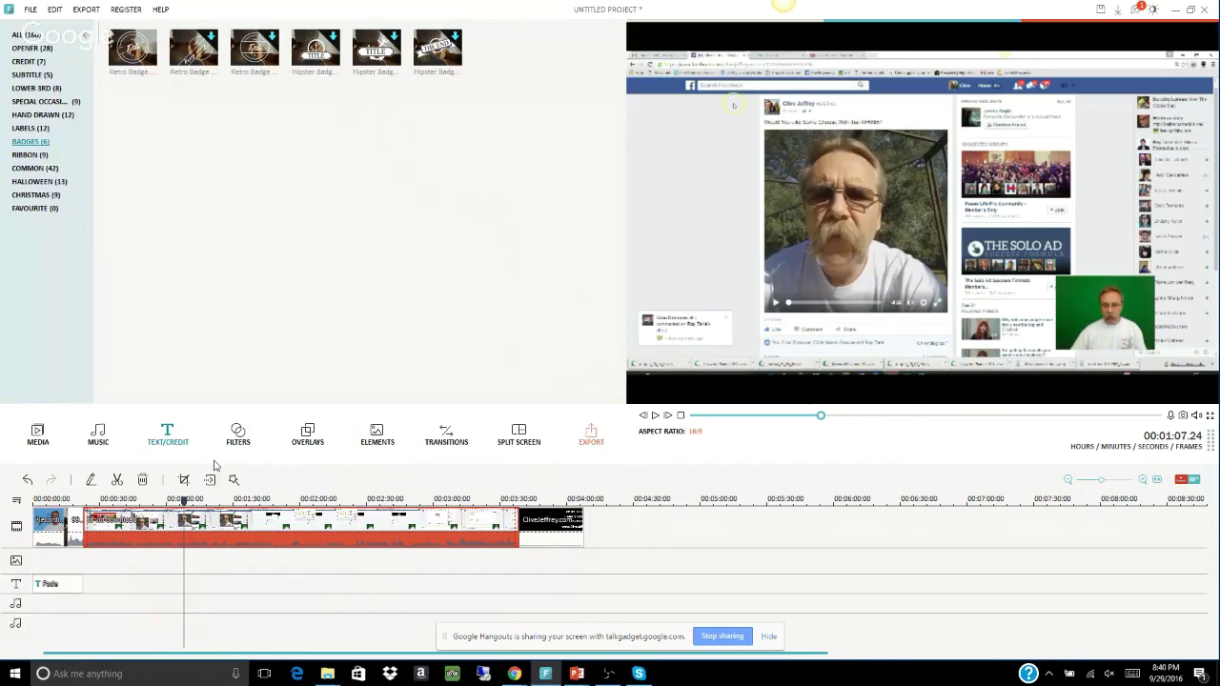
Add the Trees to stone song from the music library to the start of the first music track.
left_click(99, 435)
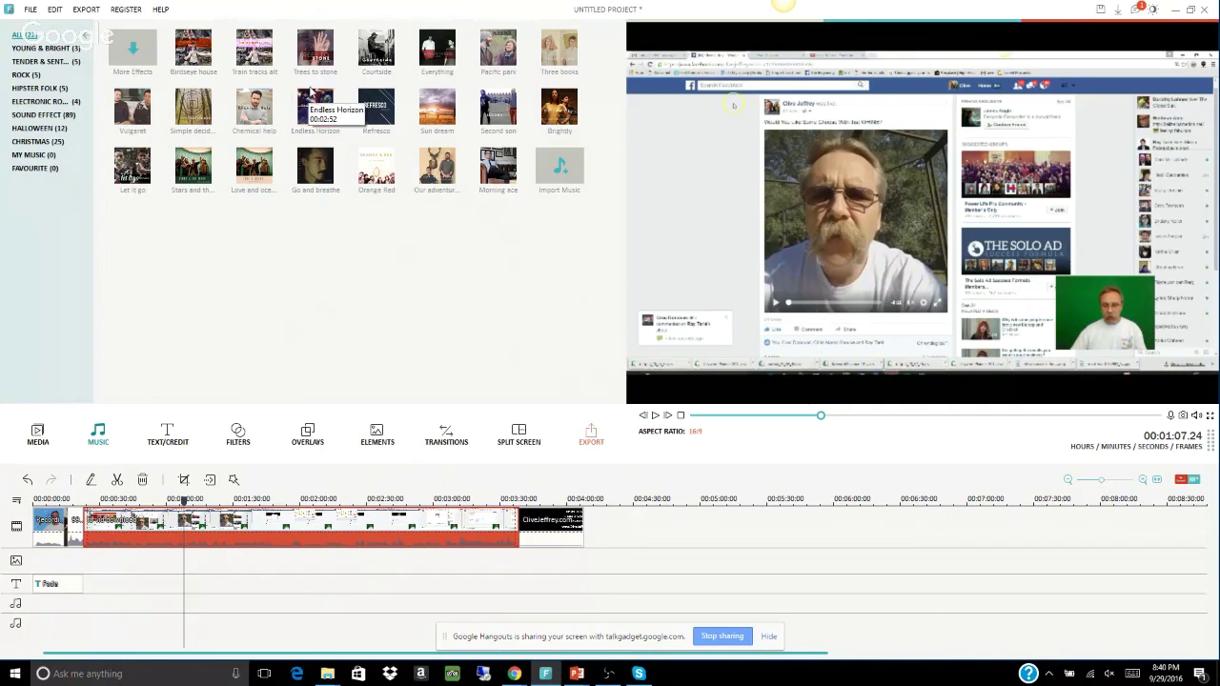
left_click(325, 50)
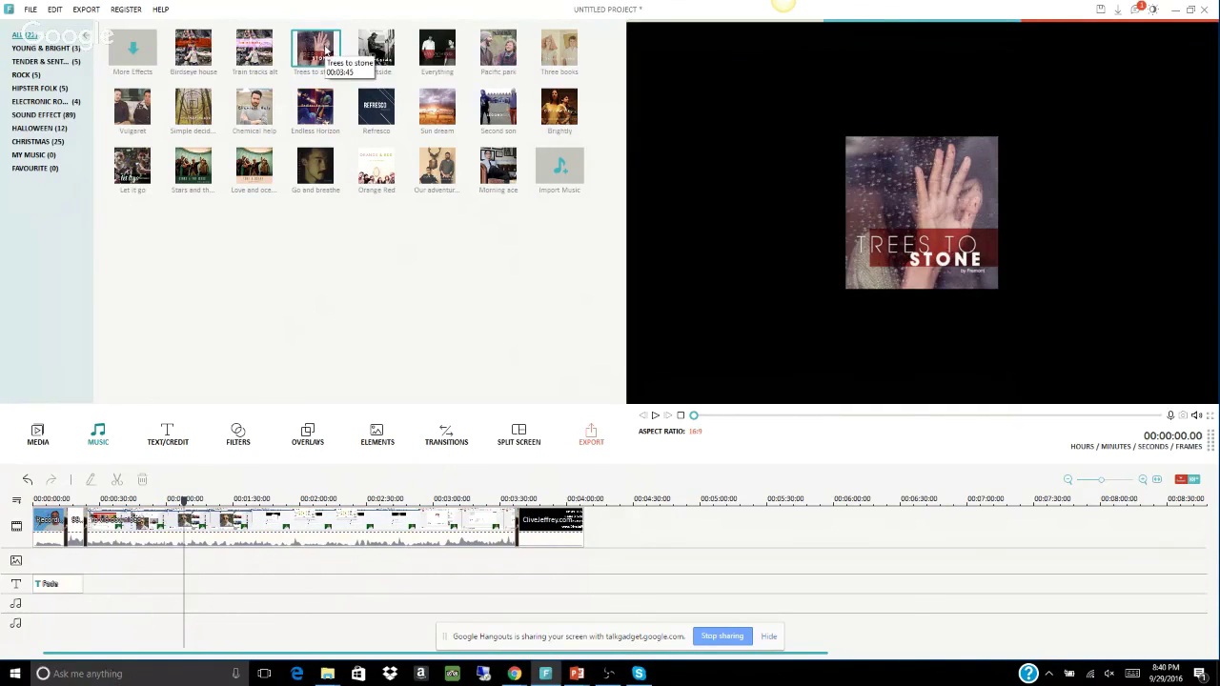
left_click_drag(320, 47, 33, 610)
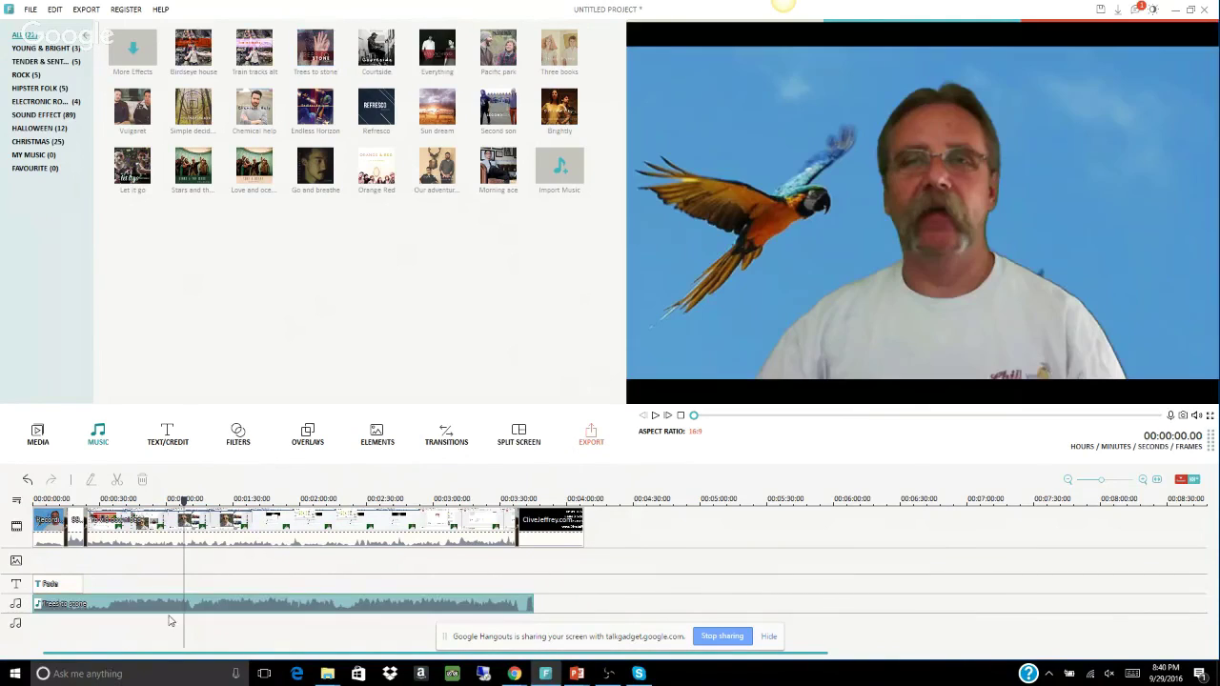
Add a second copy of Trees to stone directly after the first and trim it to end with the video at 4:08.
left_click(534, 604)
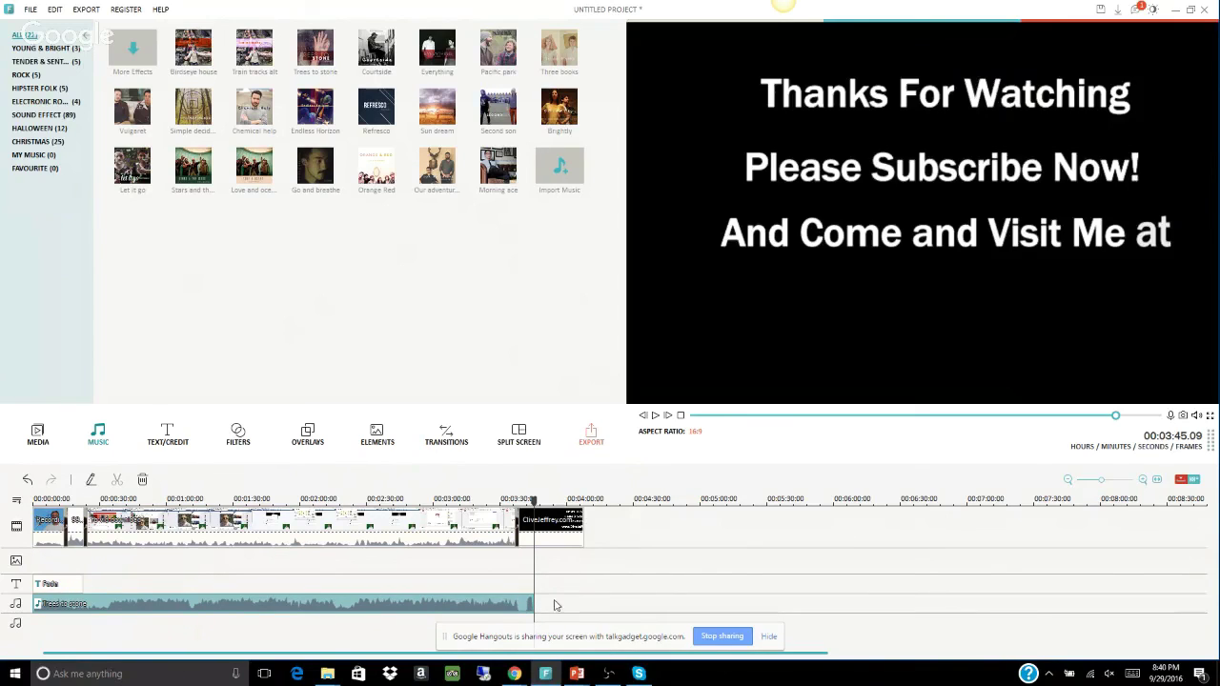
left_click(551, 603)
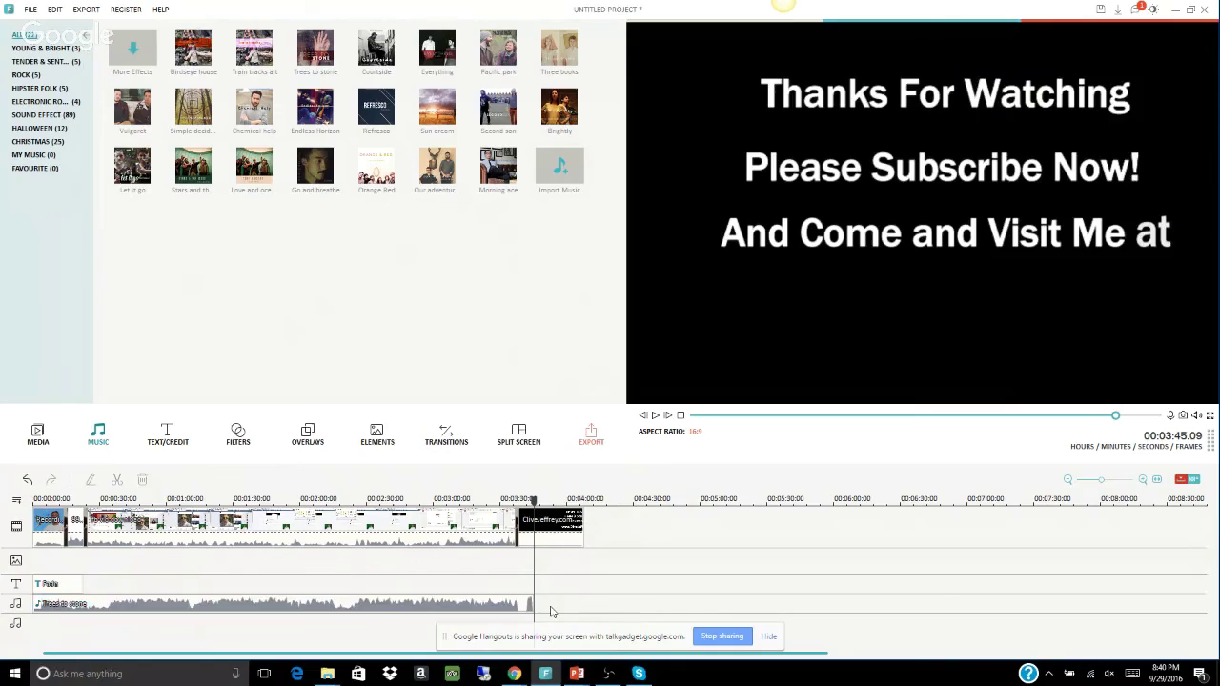
left_click(317, 50)
left_click_drag(427, 328, 532, 613)
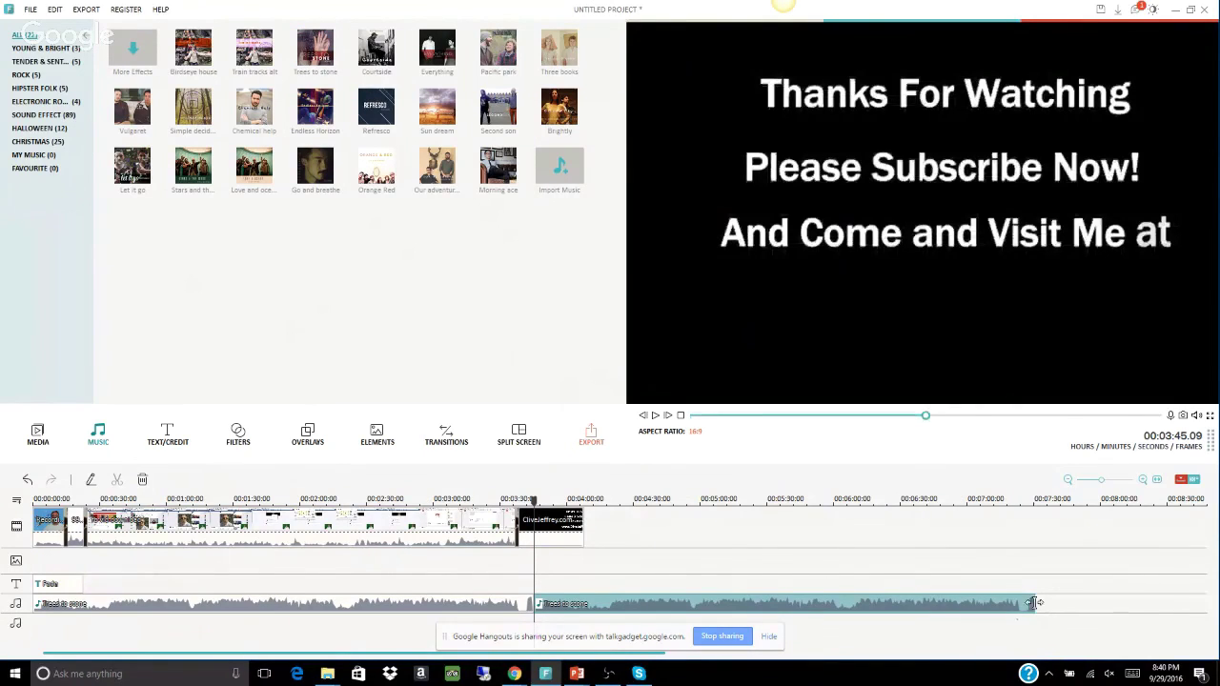
left_click_drag(1034, 603, 584, 602)
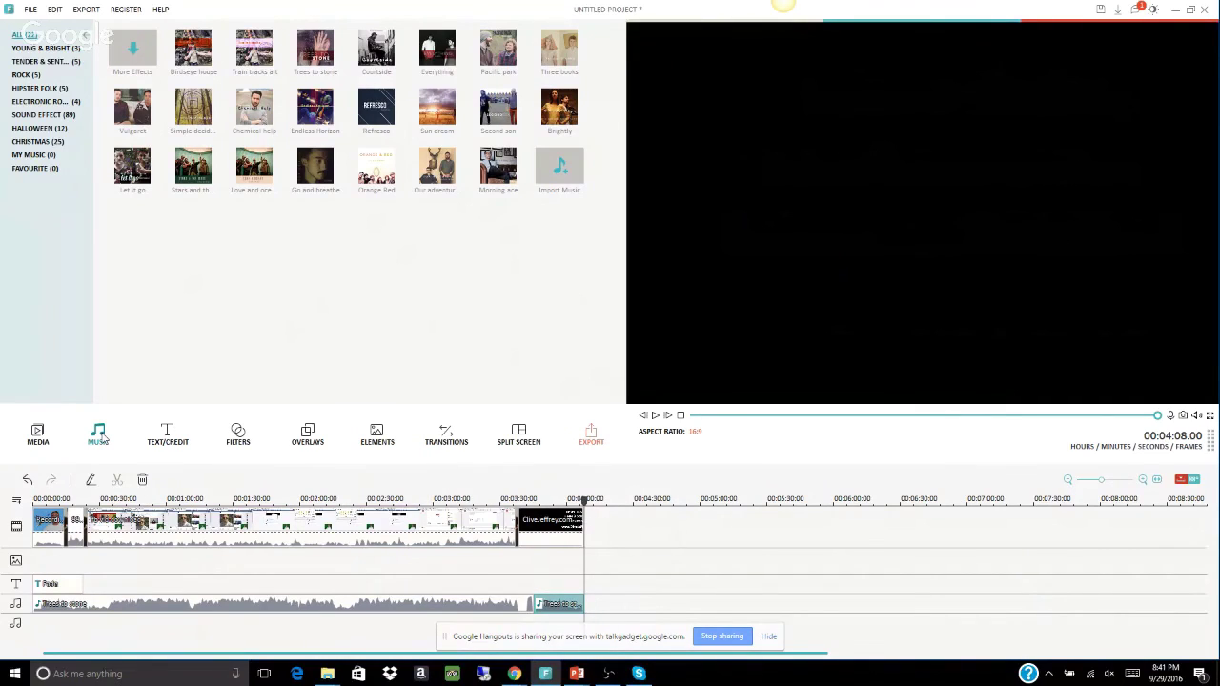
Set the volume of the first Trees to stone clip to 5.
left_click(103, 606)
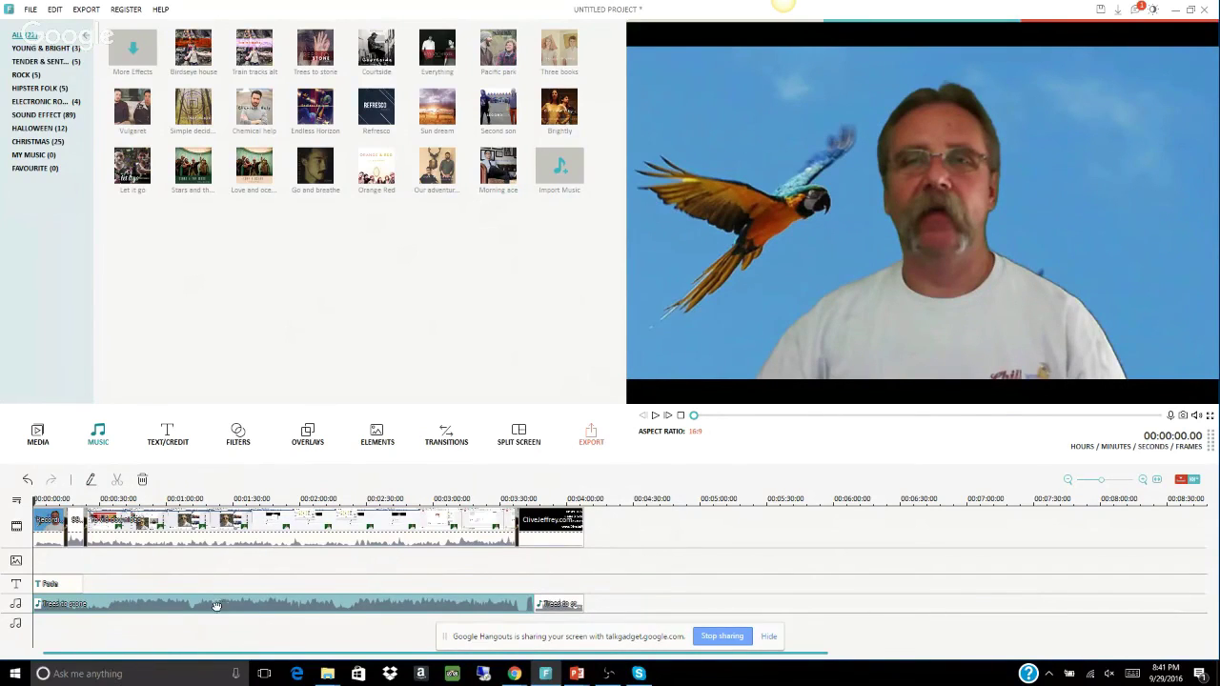
left_click(92, 482)
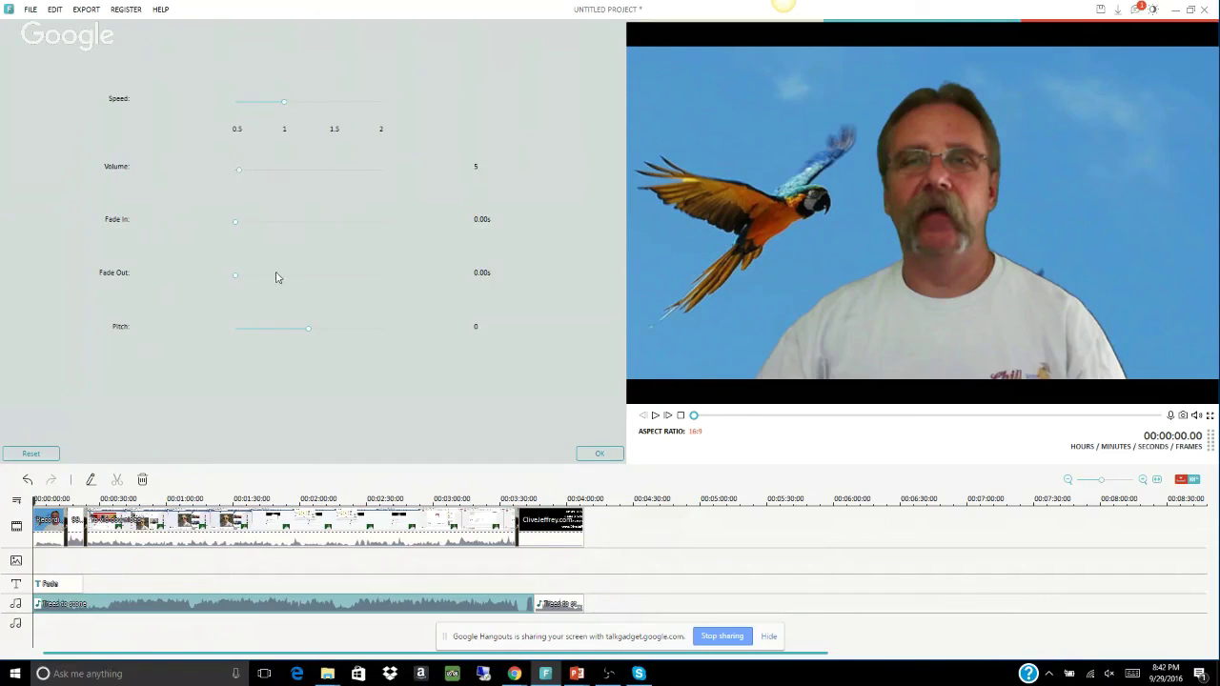
left_click(596, 454)
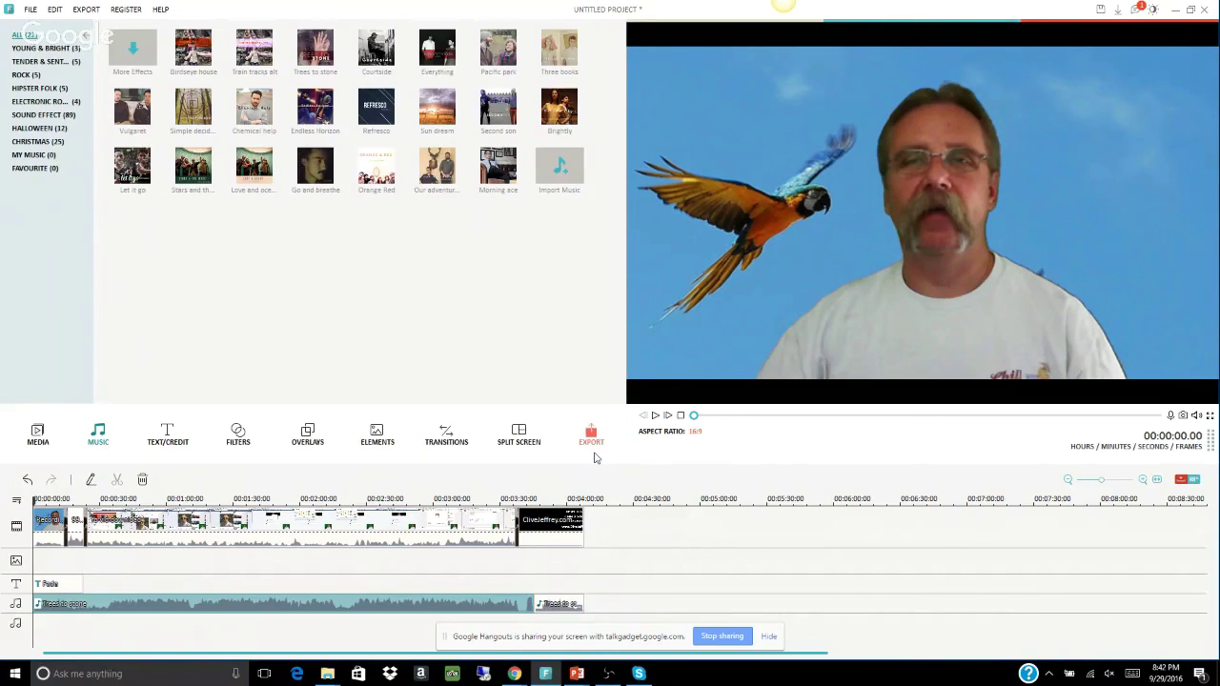
Play the project from the start, unmute the computer's speakers and skip ahead to check the background music, pausing at about 0:57.
left_click(655, 417)
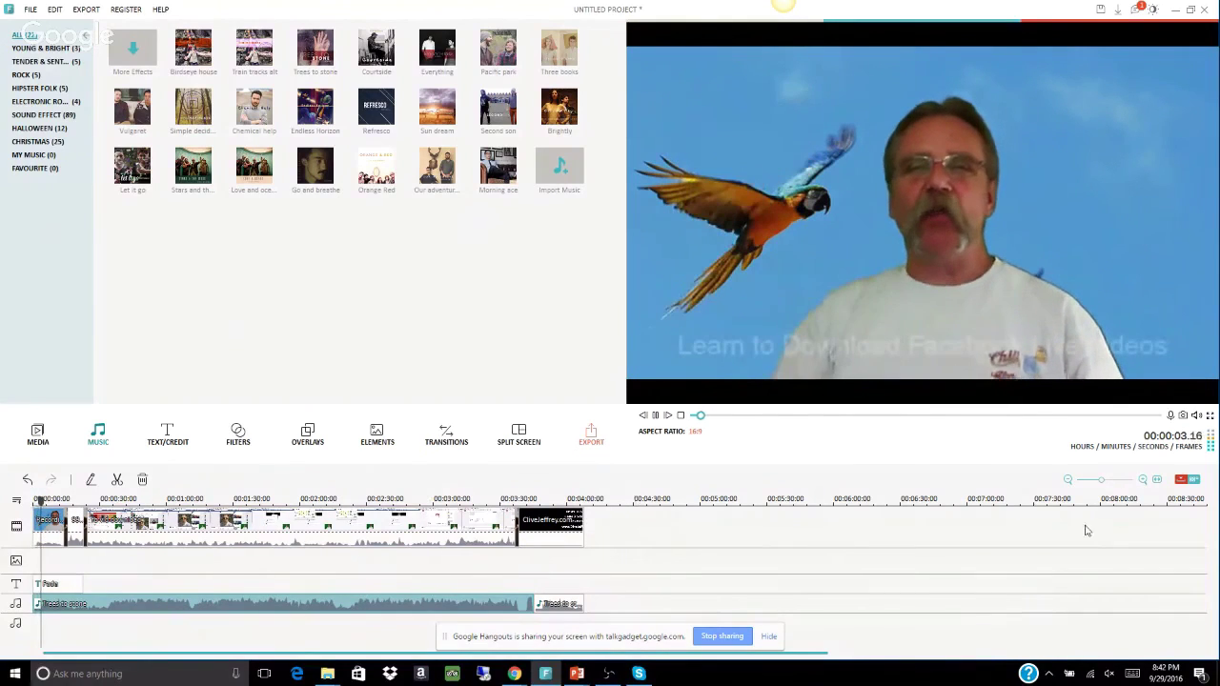
left_click(652, 416)
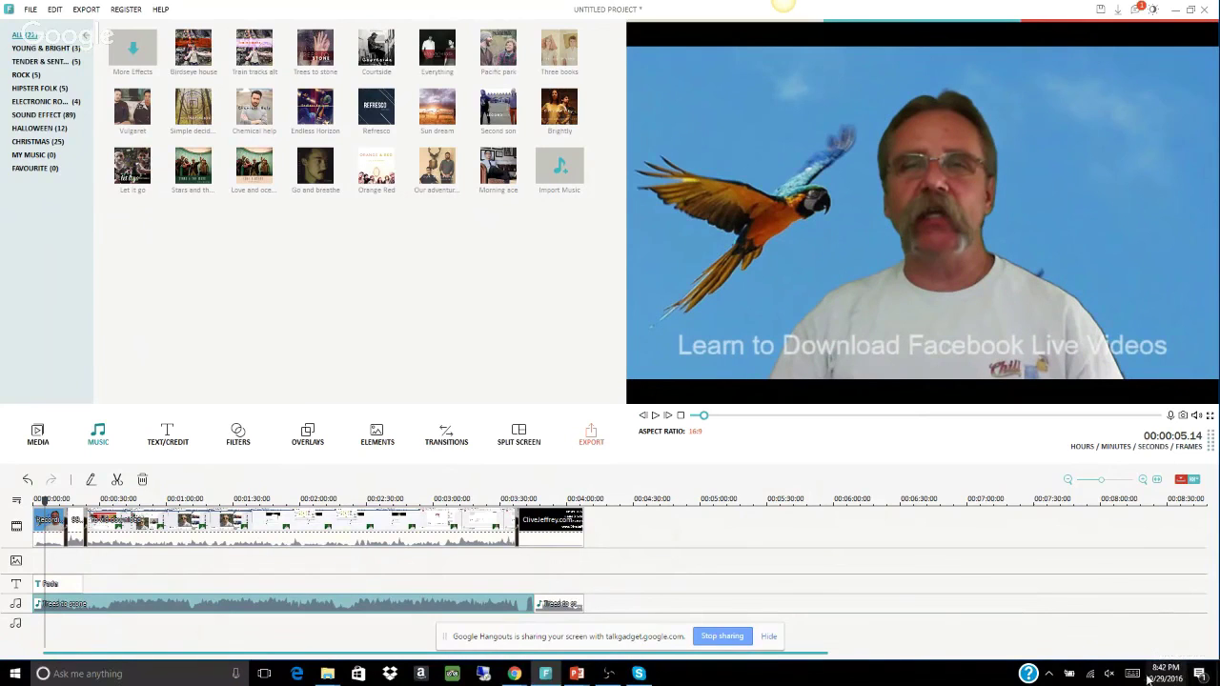
left_click(1109, 674)
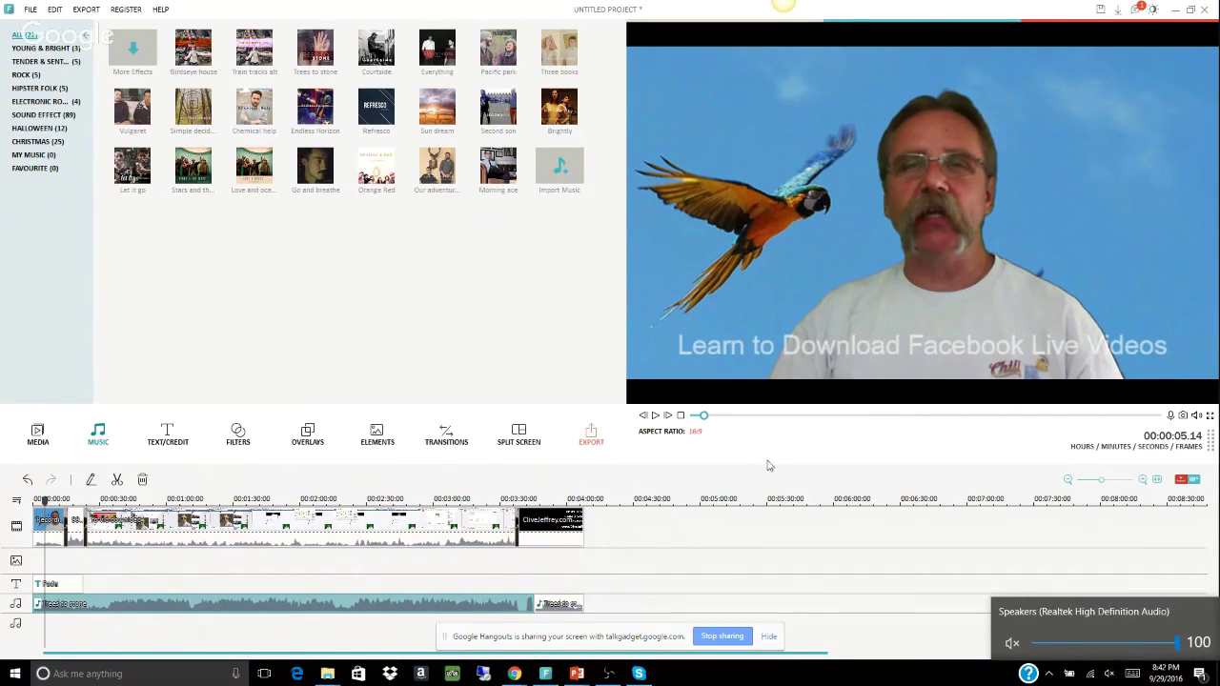
left_click(655, 417)
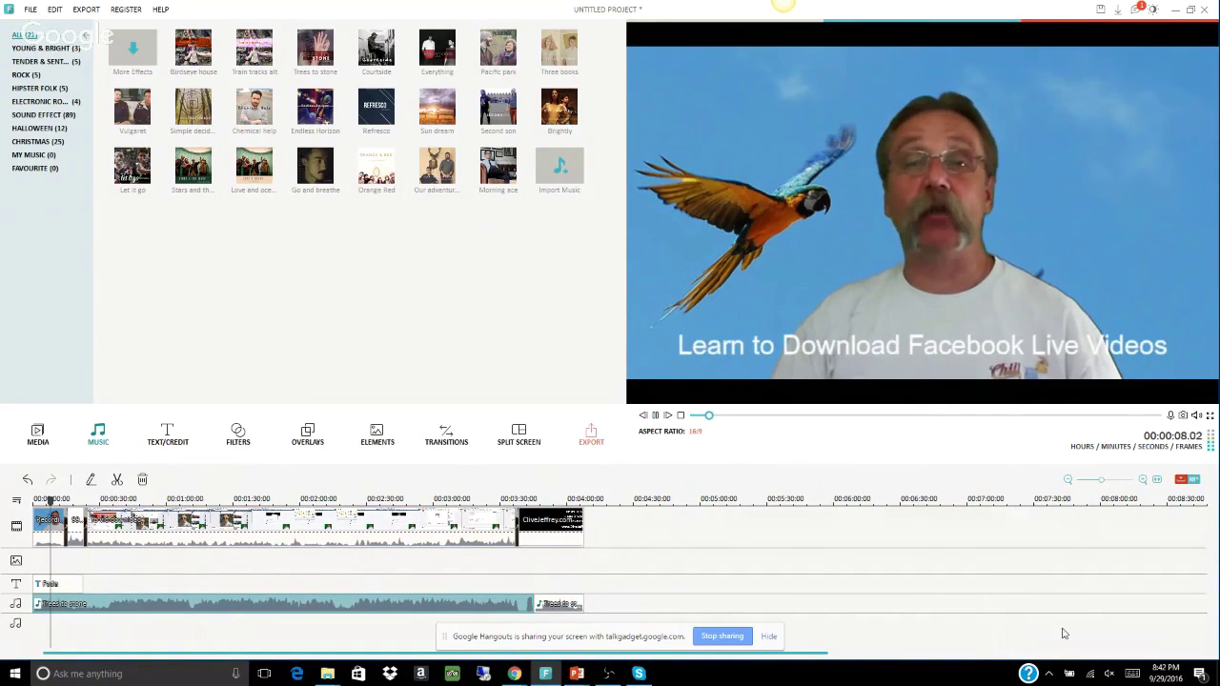
left_click(1108, 676)
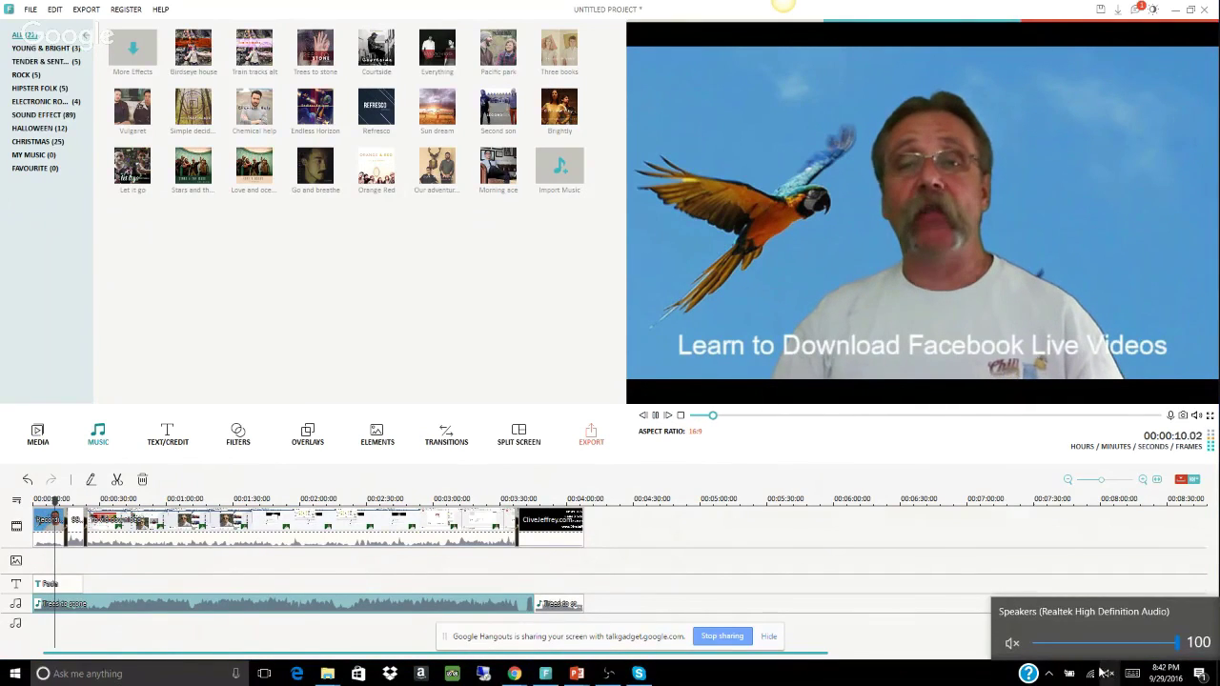
left_click(1009, 643)
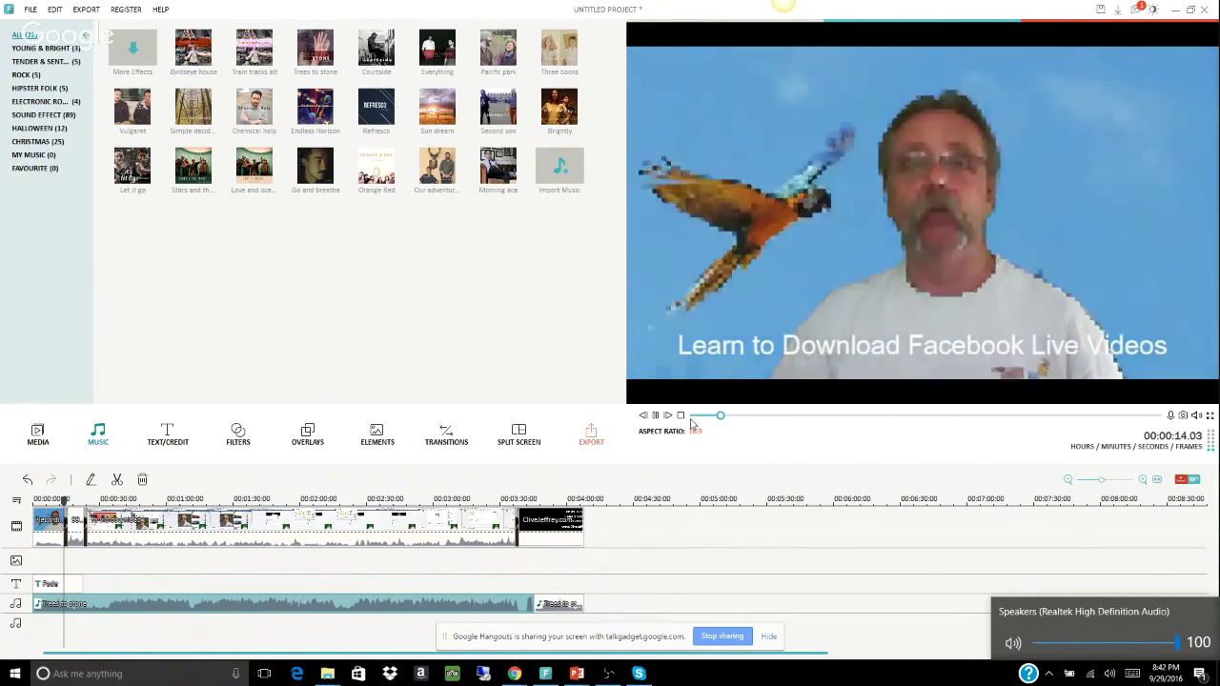
left_click(786, 416)
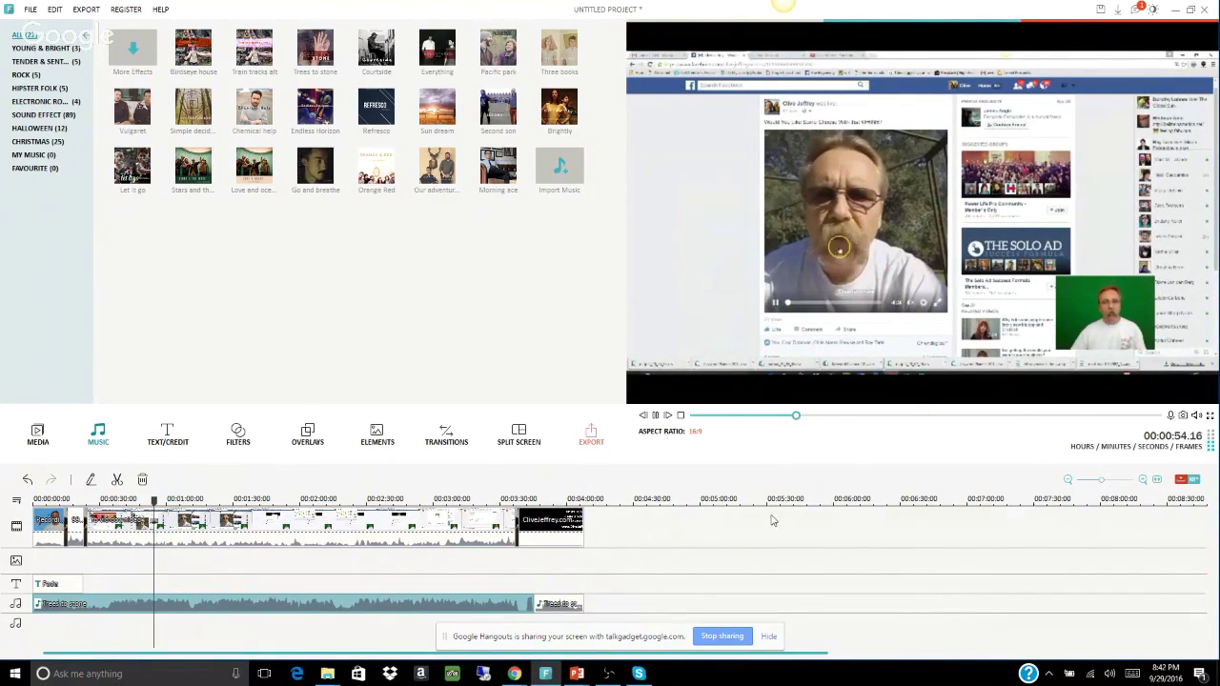
left_click(655, 416)
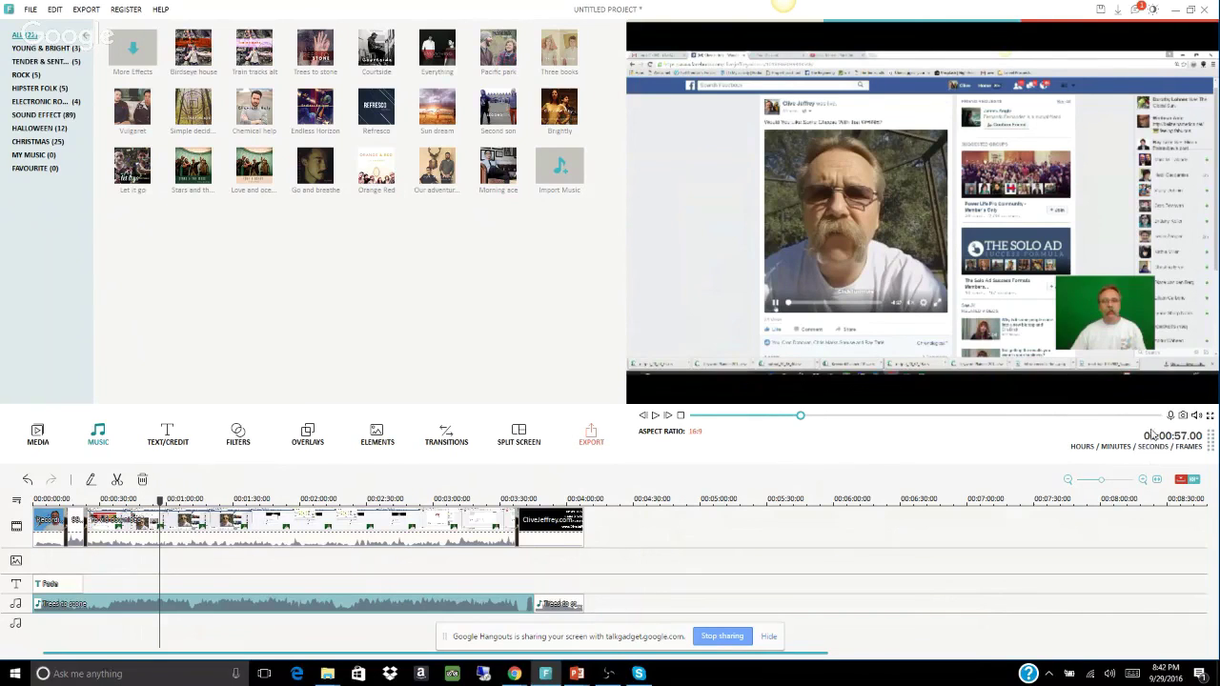
Mute the computer's speakers and play the project preview from about 0:11.
left_click(1110, 674)
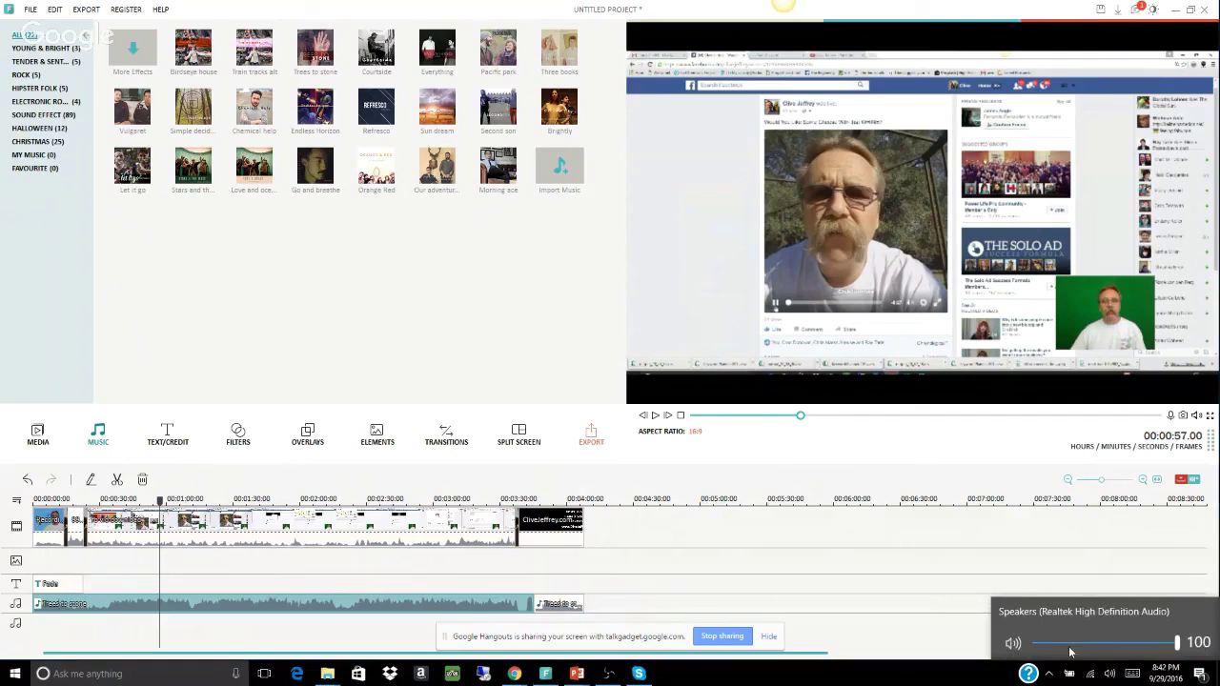
left_click(1014, 644)
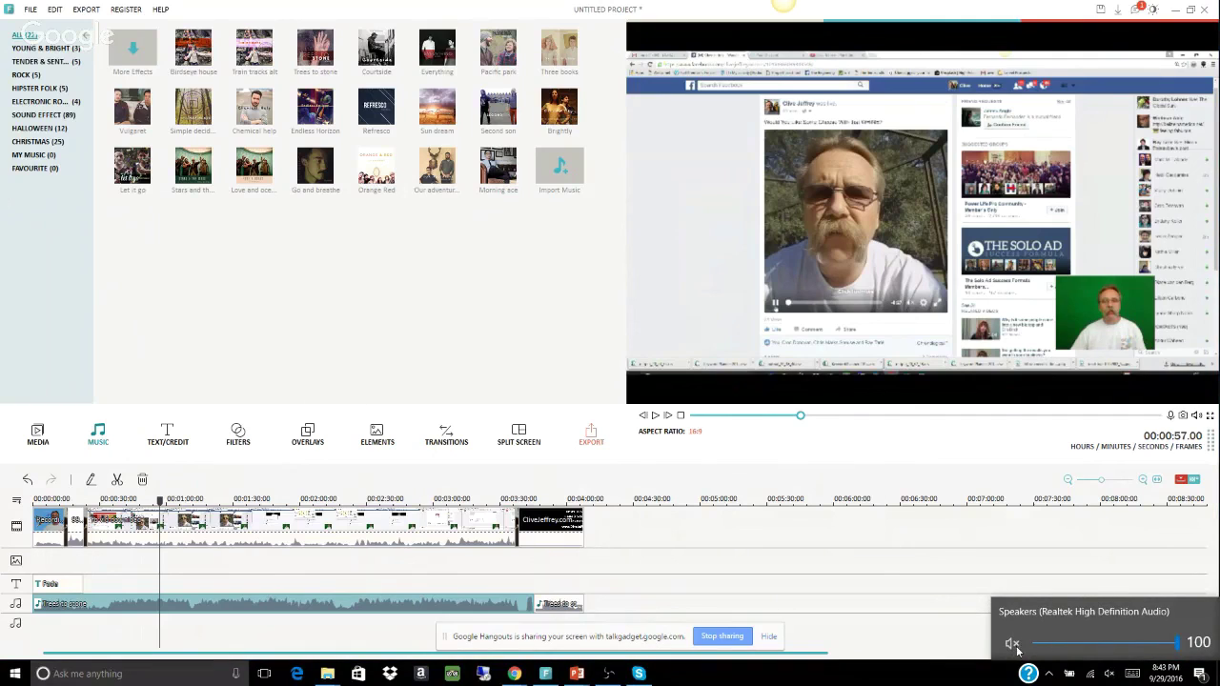
left_click(734, 416)
left_click(716, 416)
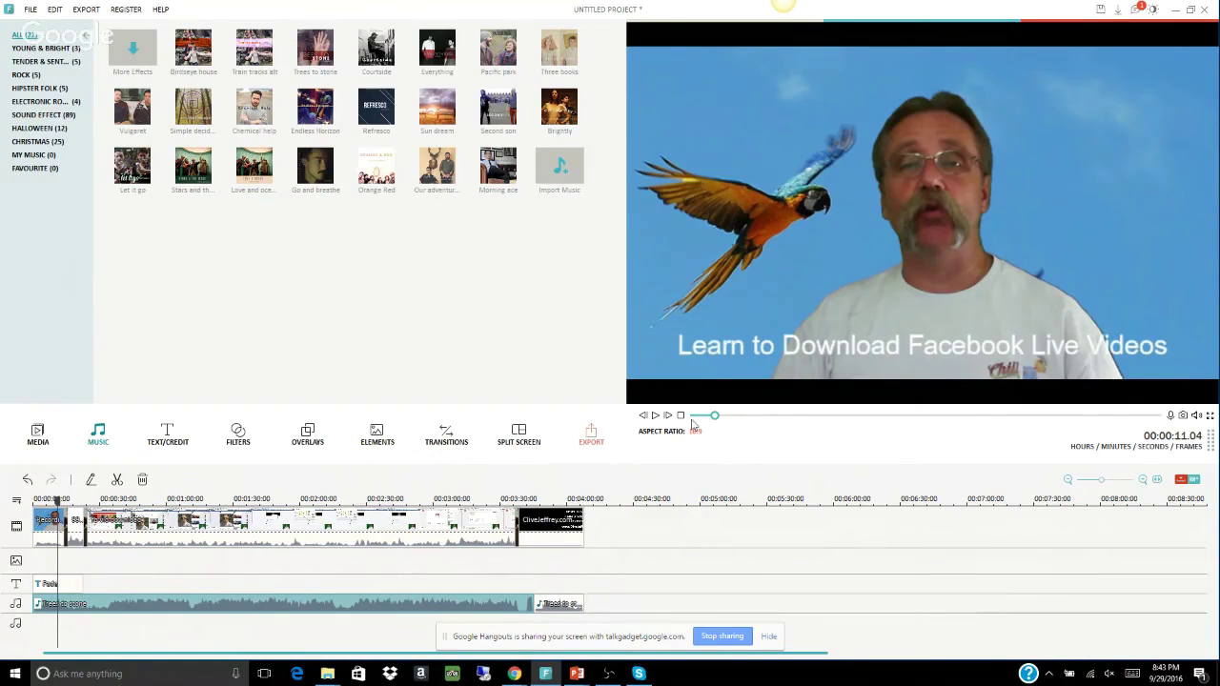
left_click(656, 417)
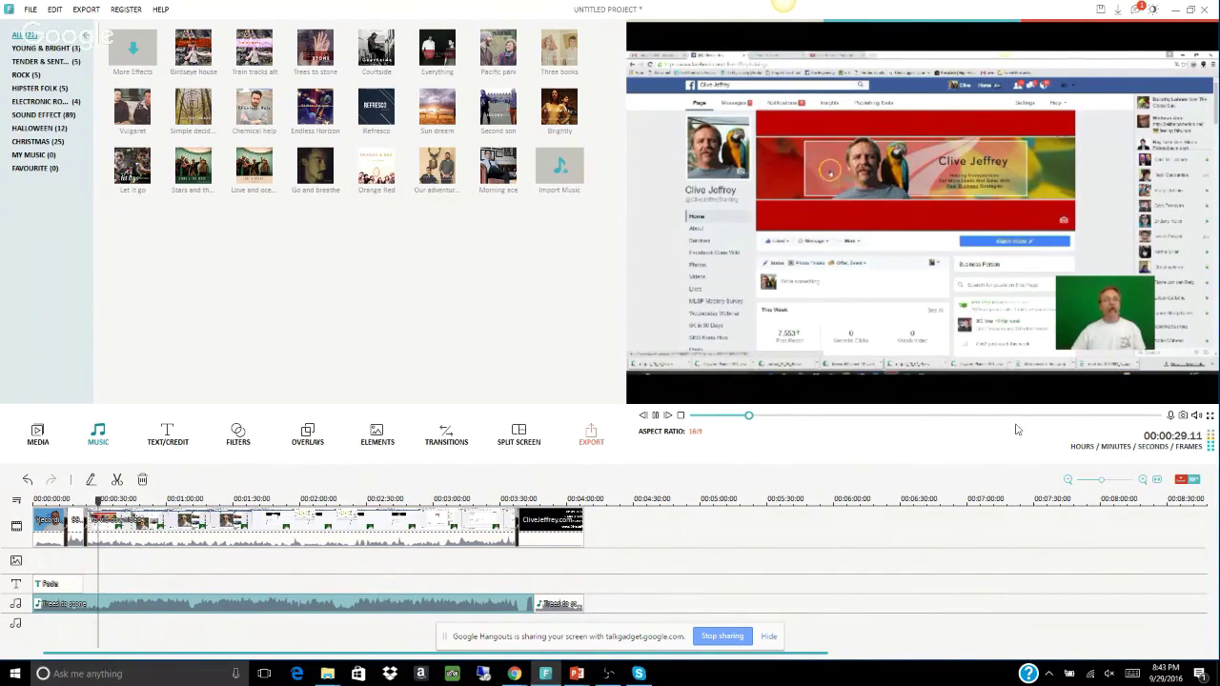
Skip the preview ahead to check the outro, return to near the start and pause on the intro at about 0:21.
left_click(1093, 418)
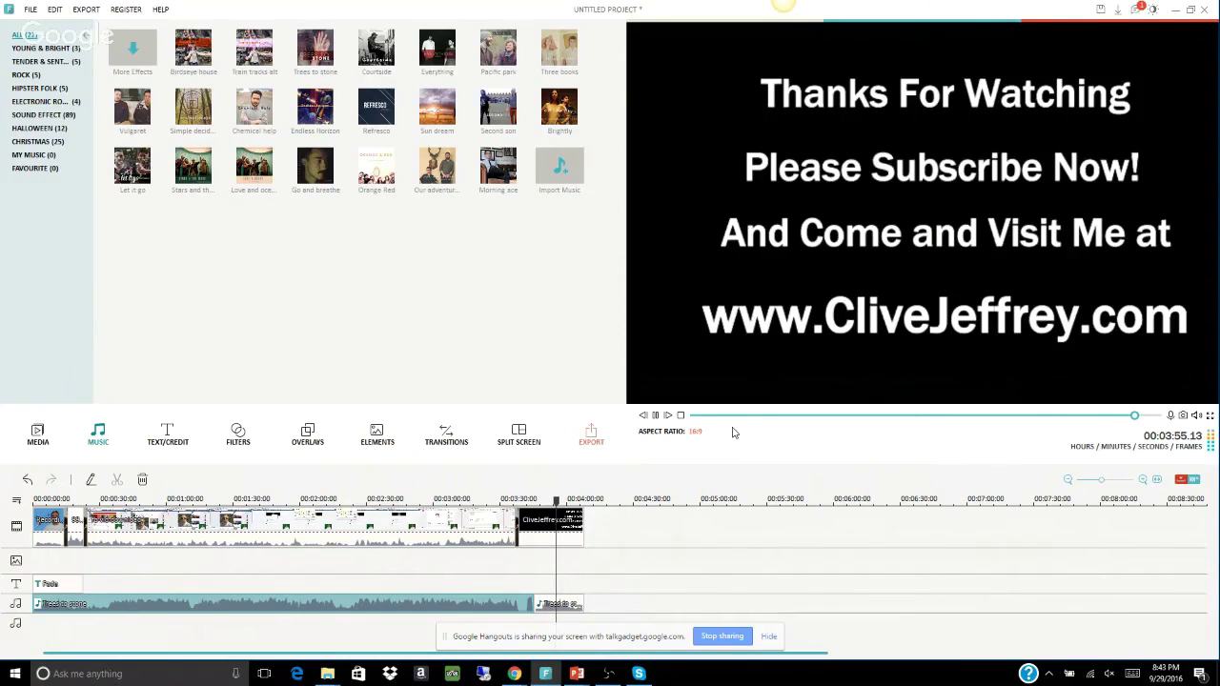
left_click(697, 416)
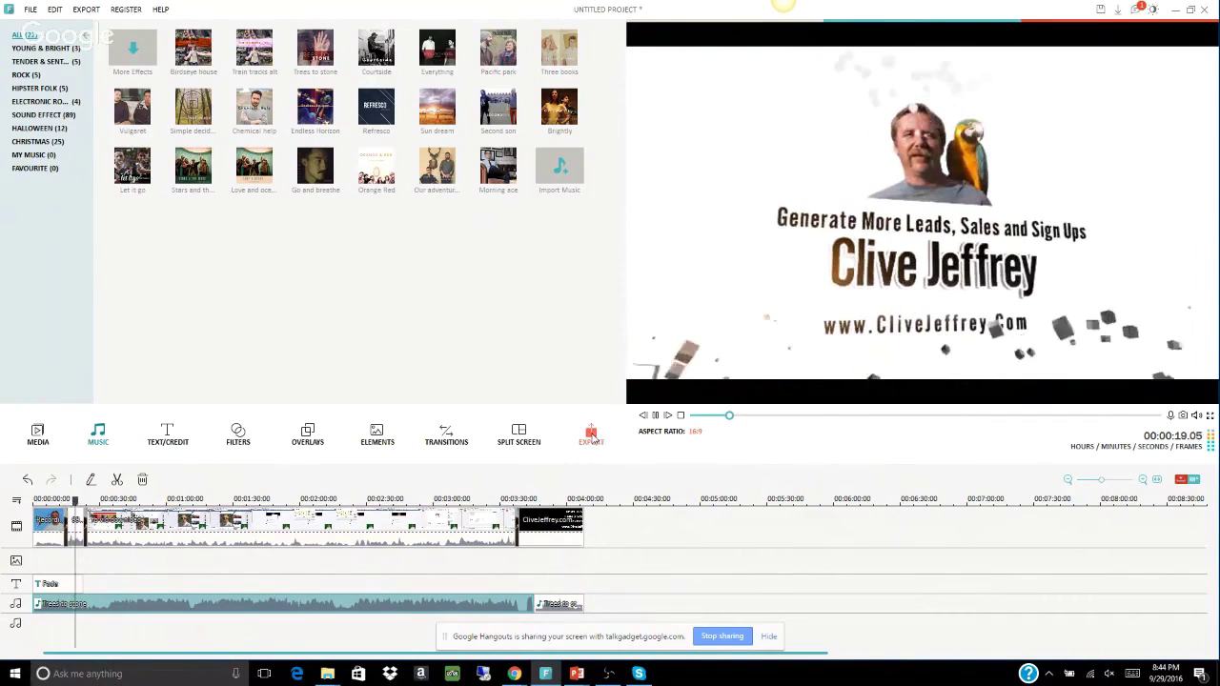
left_click(656, 419)
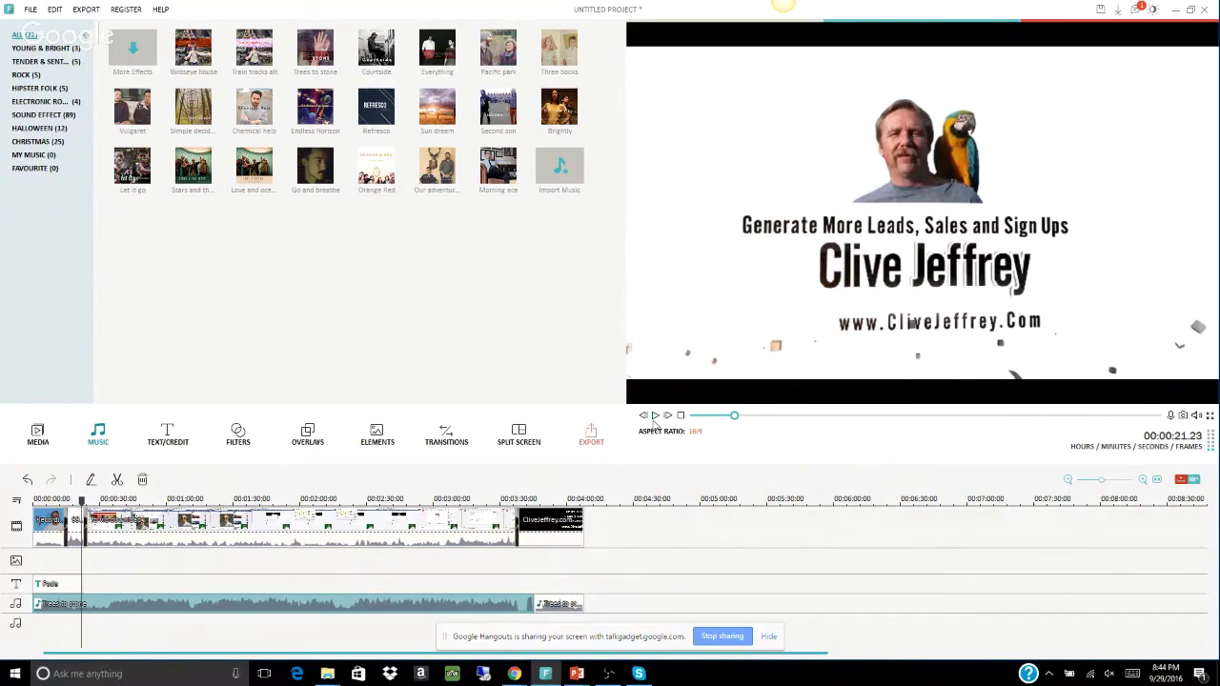
Open the export settings for the assembled video.
left_click(591, 435)
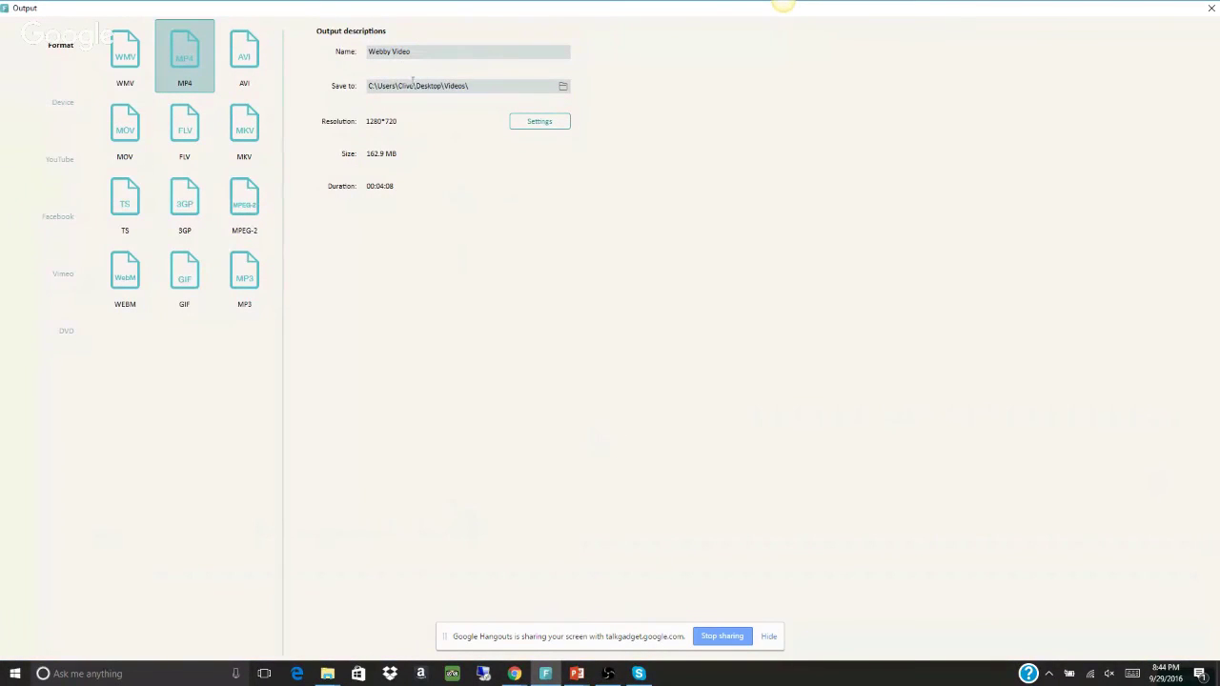